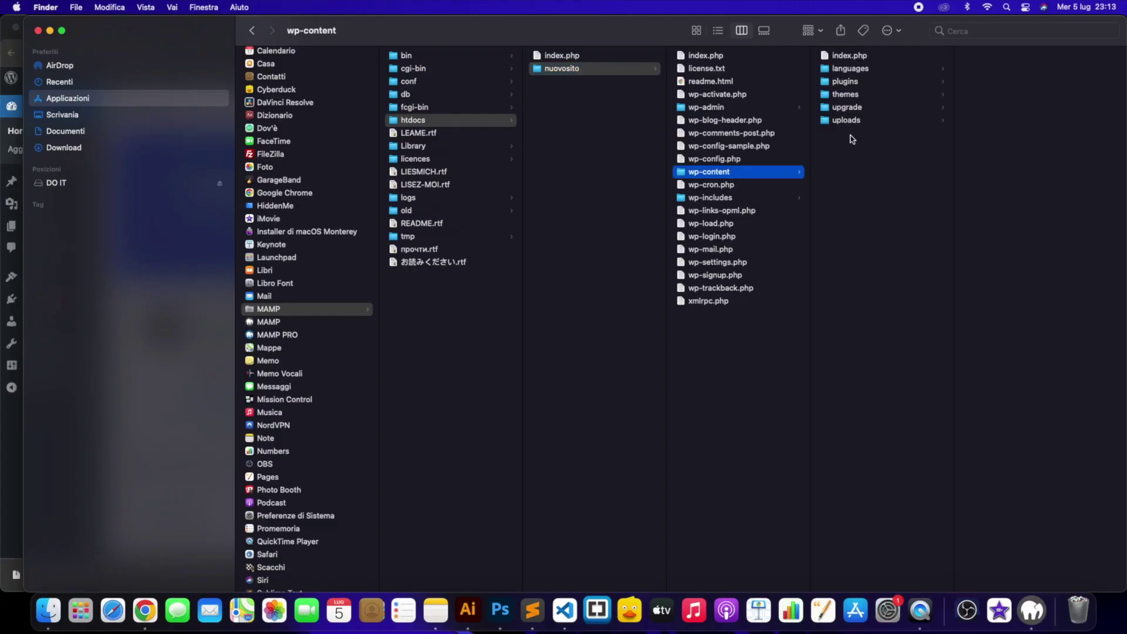
Step: Browse to wp-content › themes › twentytwentyone in Finder, then return to the Chrome dashboard
{"action": "left_click", "coordinate": [858, 97]}
{"action": "left_click", "coordinate": [999, 69]}
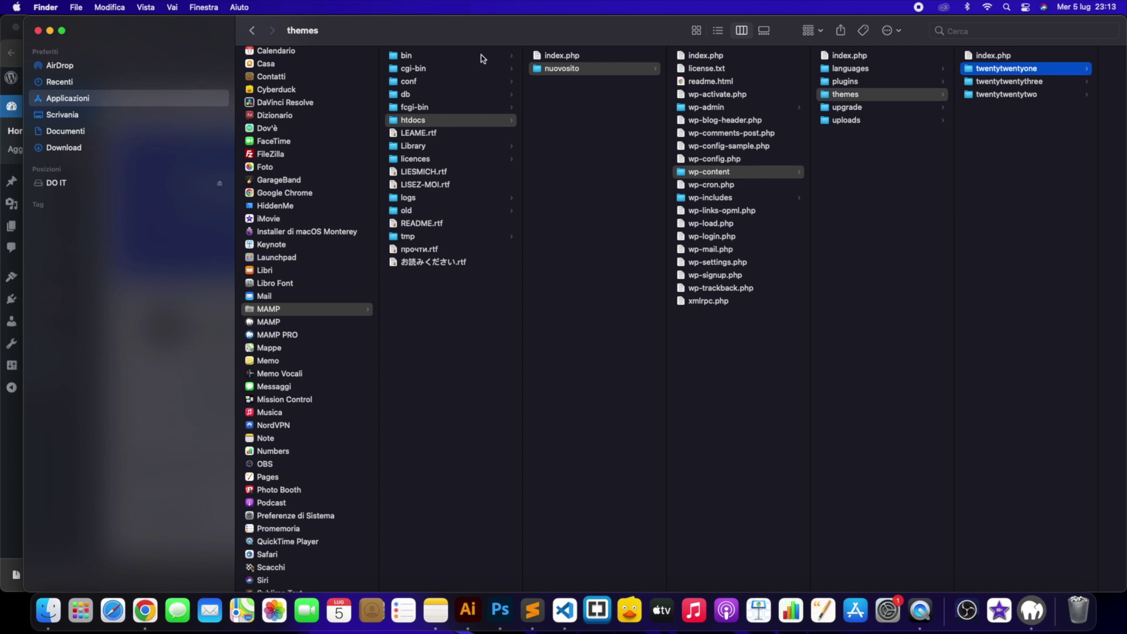
{"action": "left_click_drag", "start_coordinate": [504, 16], "coordinate": [503, 272]}
{"action": "left_click", "coordinate": [517, 138]}
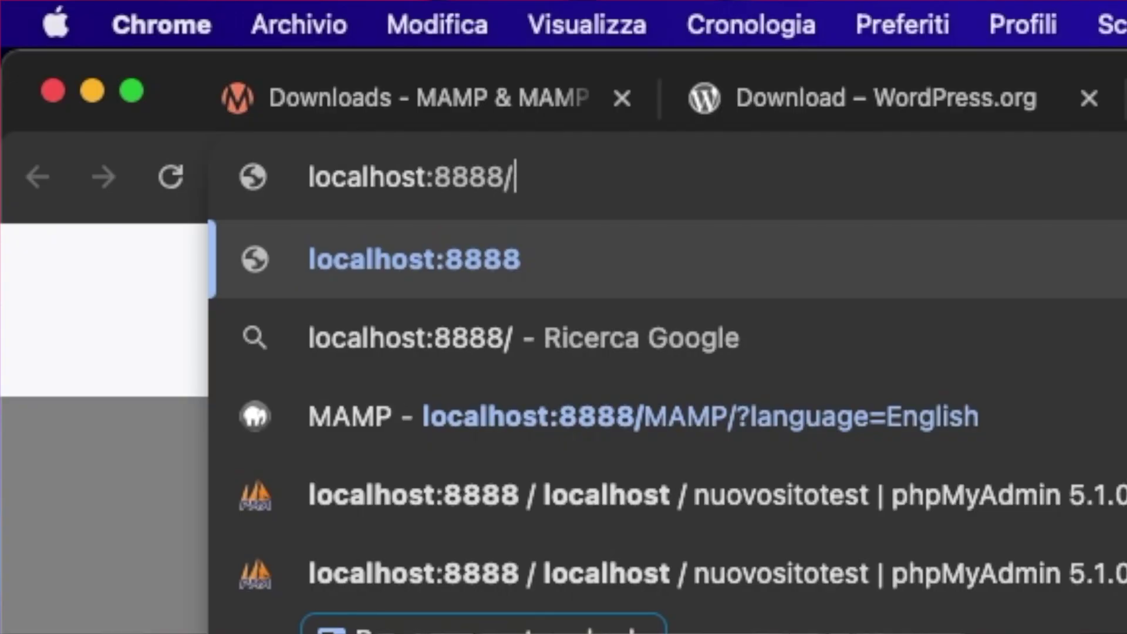
Step: Enter nuovosito to complete the address localhost:8888/nuovosito
{"action": "type", "text": "nuovosito/wp-admin/"}
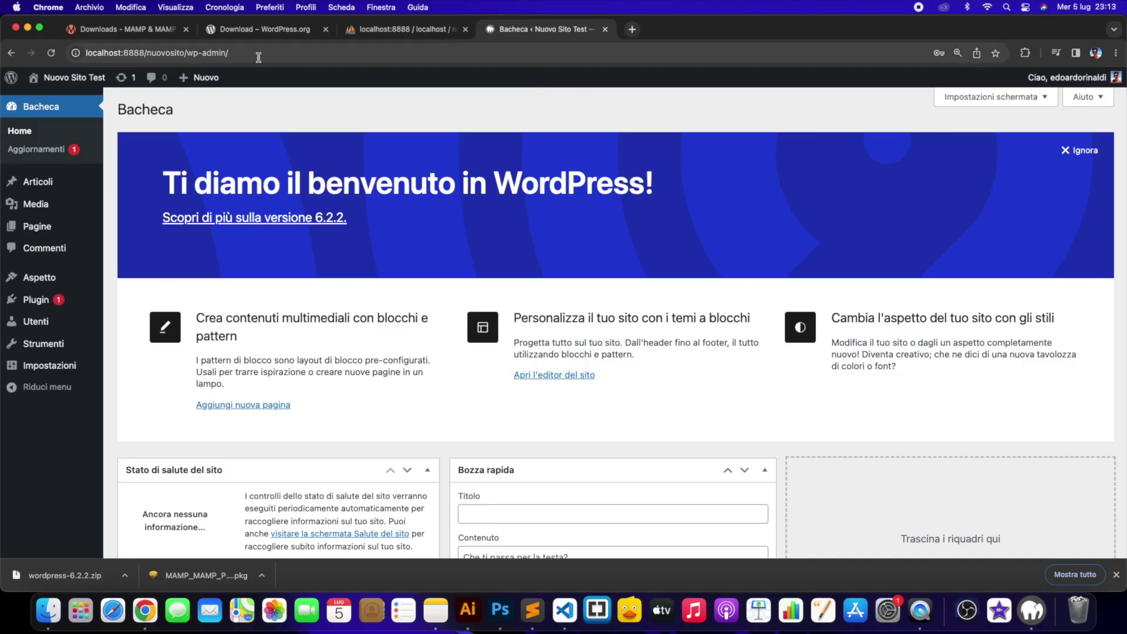
Step: Leave the Chrome page and switch to the nuovosito folder in Finder
{"action": "left_click", "coordinate": [206, 57]}
{"action": "left_click", "coordinate": [36, 613]}
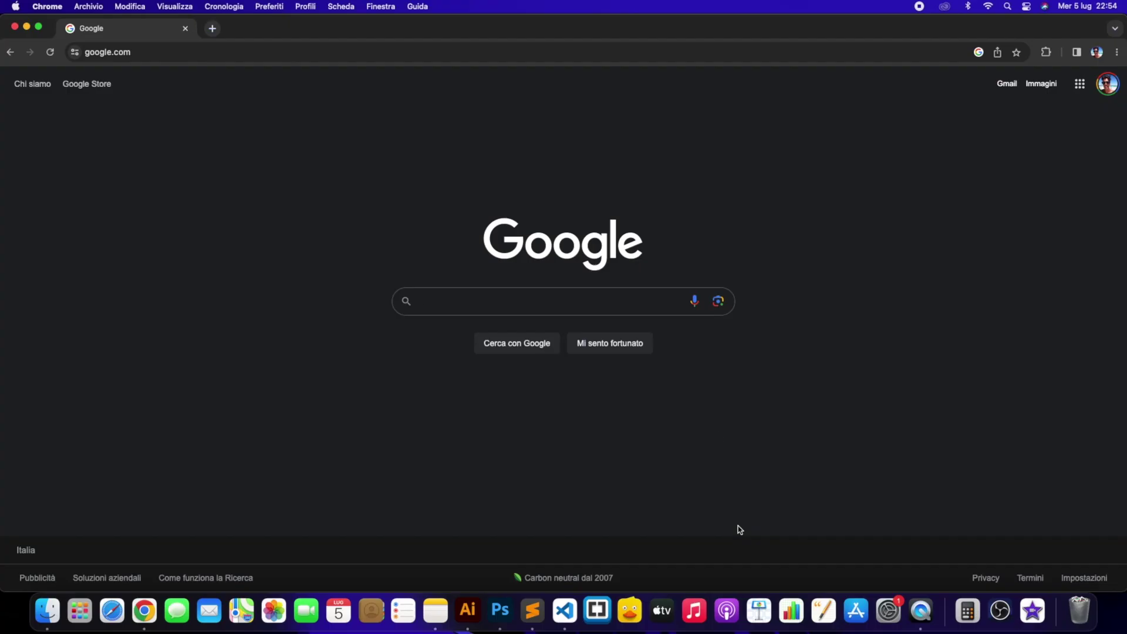
Step: Search Google for 'mamp' and open the mamp.info website
{"action": "type", "text": "mamp"}
{"action": "key", "text": "Down"}
{"action": "key", "text": "Up"}
{"action": "key", "text": "Return"}
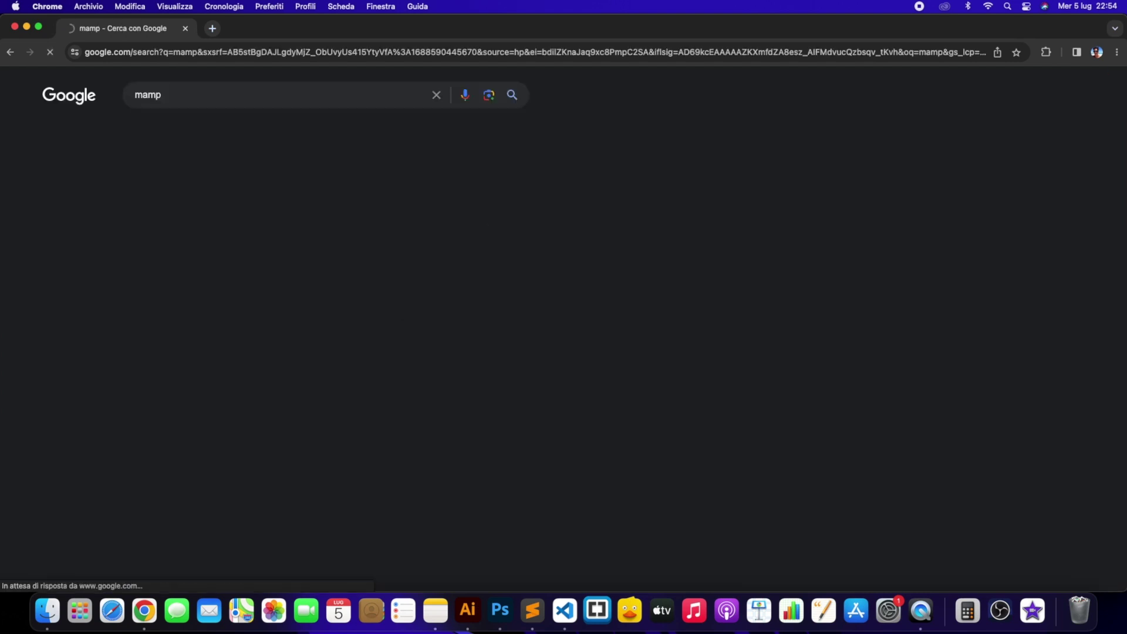
{"action": "left_click", "coordinate": [410, 215]}
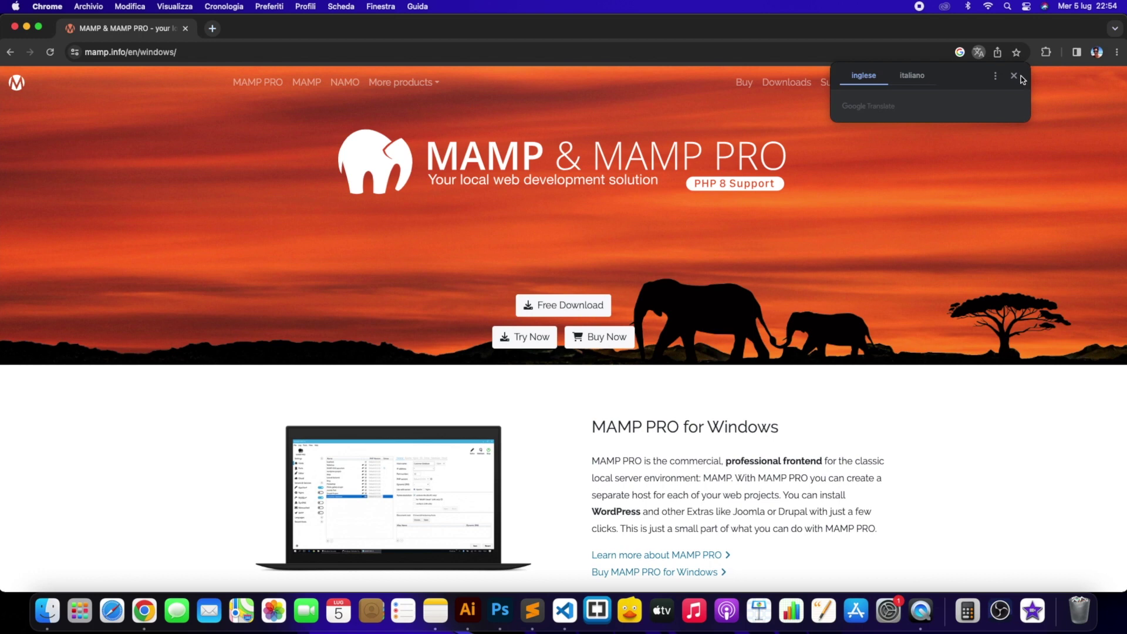
Step: Dismiss the Translate offer, start the free MAMP download and close the NAMO promotion
{"action": "left_click", "coordinate": [1015, 76]}
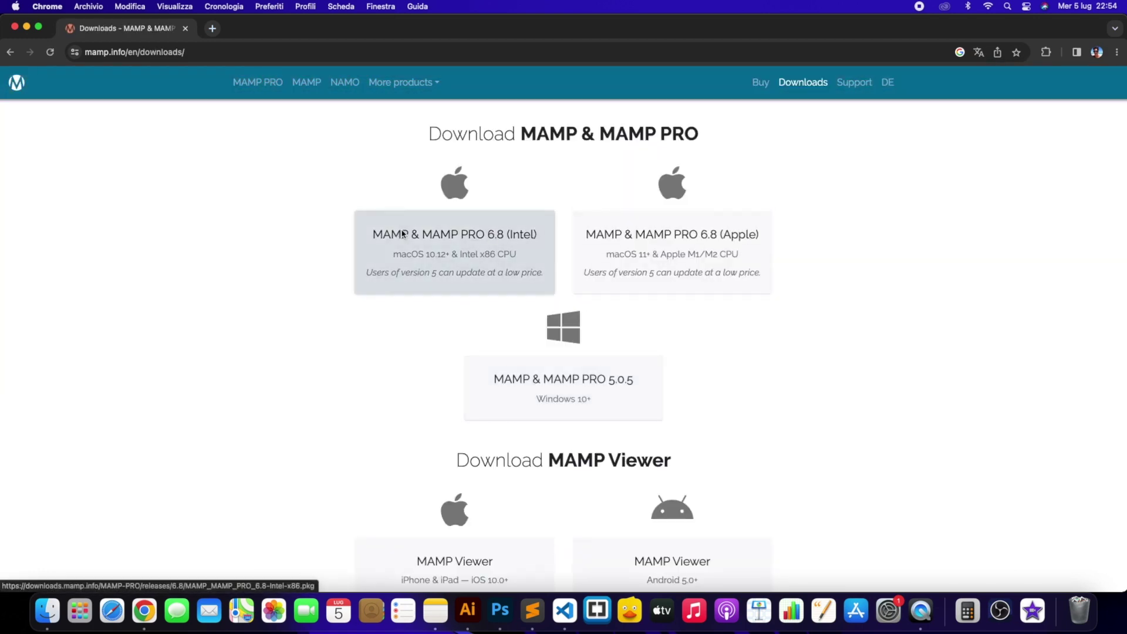
{"action": "left_click", "coordinate": [403, 233]}
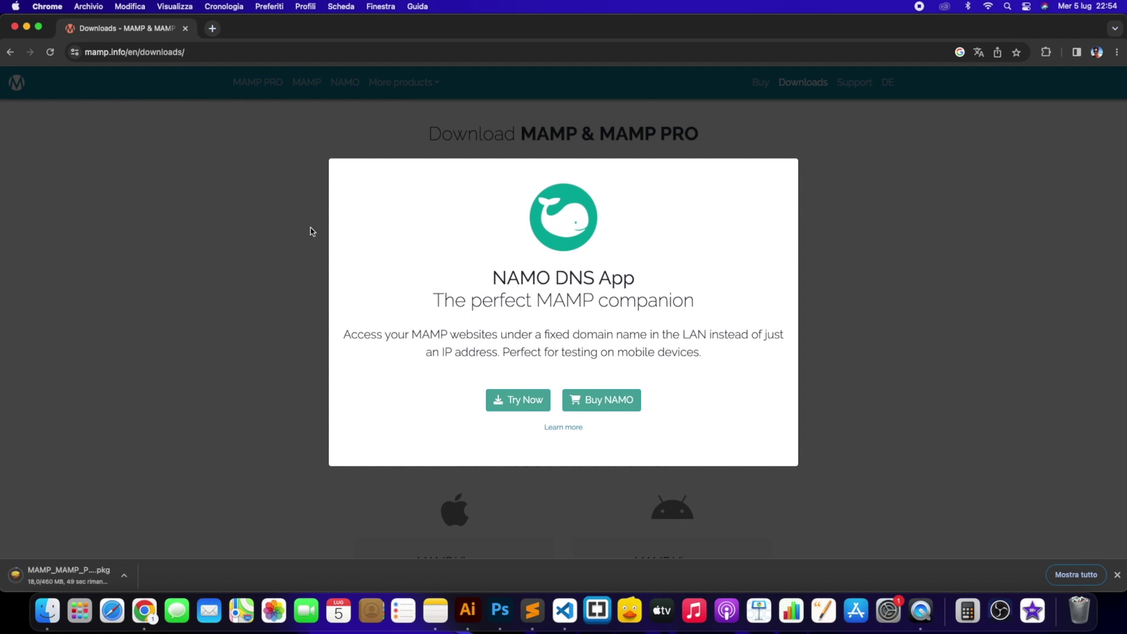
{"action": "left_click", "coordinate": [312, 231]}
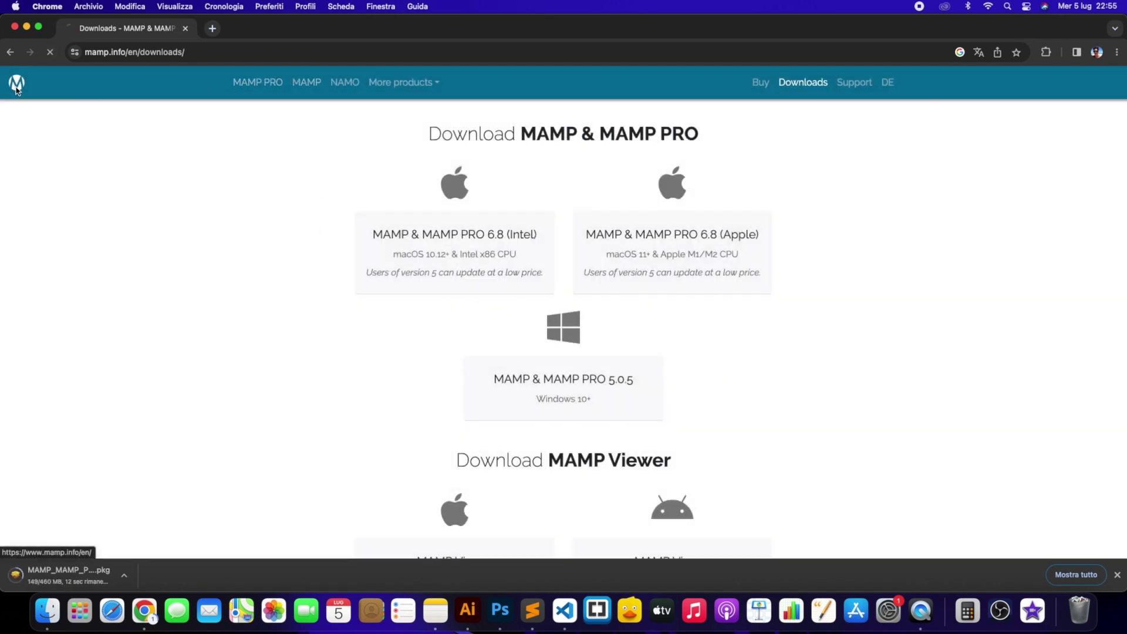
{"action": "scroll", "coordinate": [302, 232], "scroll_direction": "down", "scroll_amount": 3}
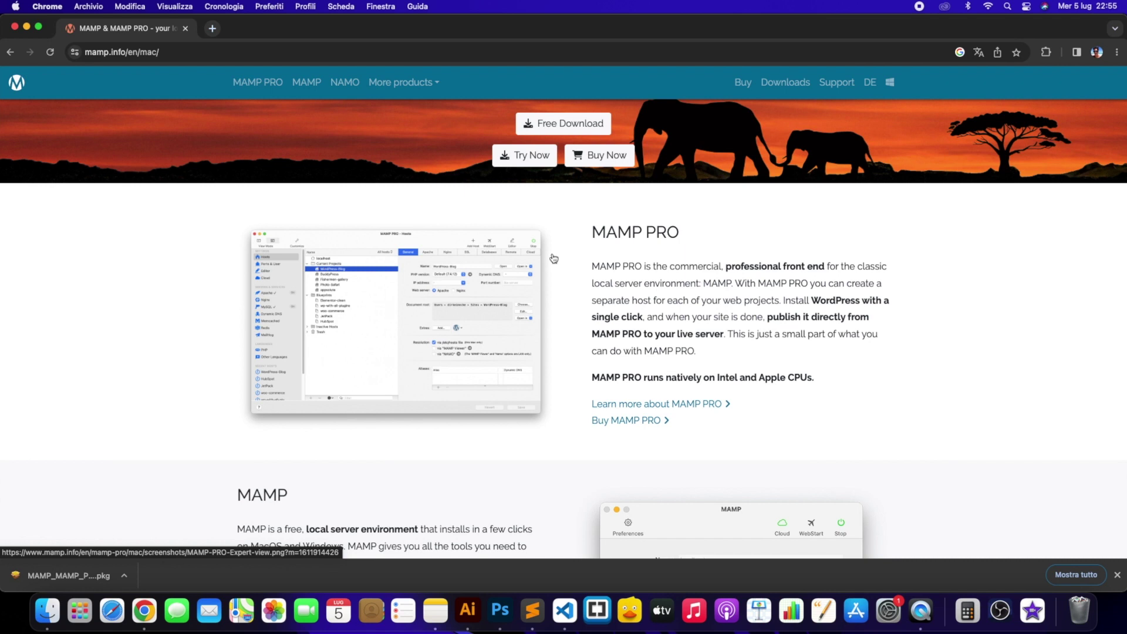
Step: Go to the MAMP downloads page and get the MAMP & MAMP PRO 6.8 Intel package
{"action": "scroll", "coordinate": [559, 261], "scroll_direction": "down", "scroll_amount": 2}
{"action": "scroll", "coordinate": [559, 261], "scroll_direction": "down", "scroll_amount": 5}
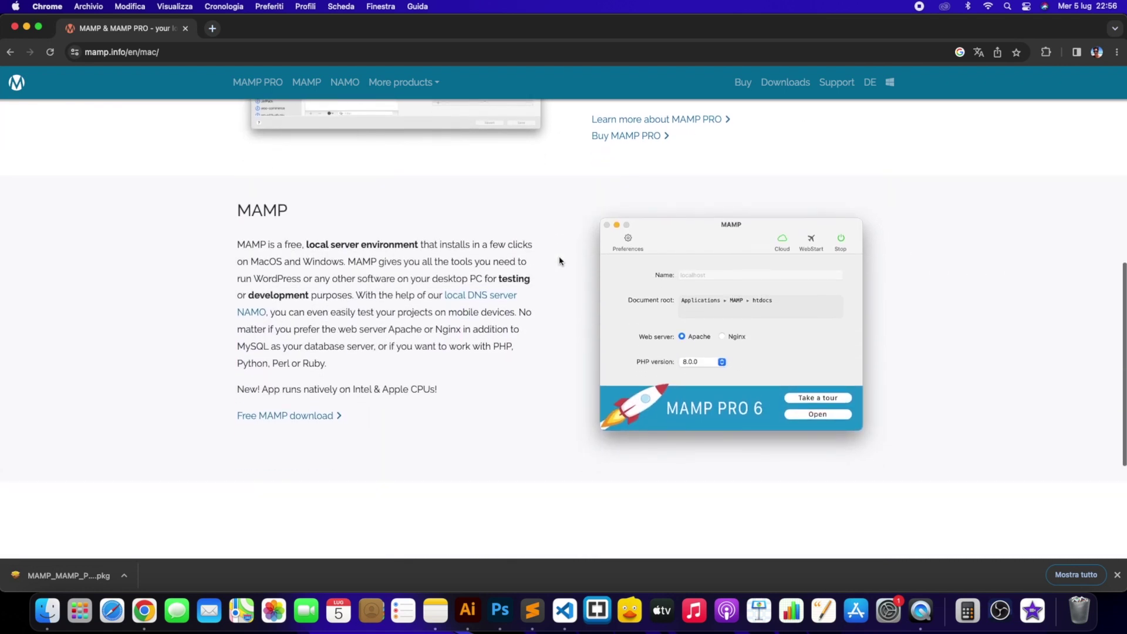
{"action": "scroll", "coordinate": [559, 261], "scroll_direction": "down", "scroll_amount": 5}
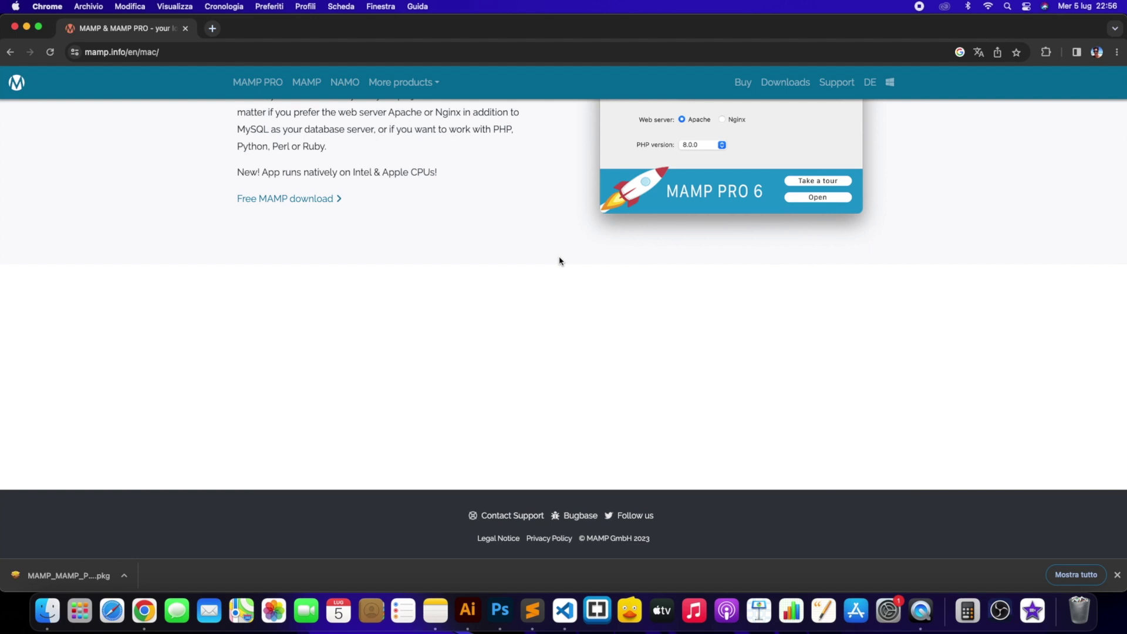
{"action": "scroll", "coordinate": [559, 261], "scroll_direction": "up", "scroll_amount": 10}
{"action": "scroll", "coordinate": [505, 293], "scroll_direction": "up", "scroll_amount": 5}
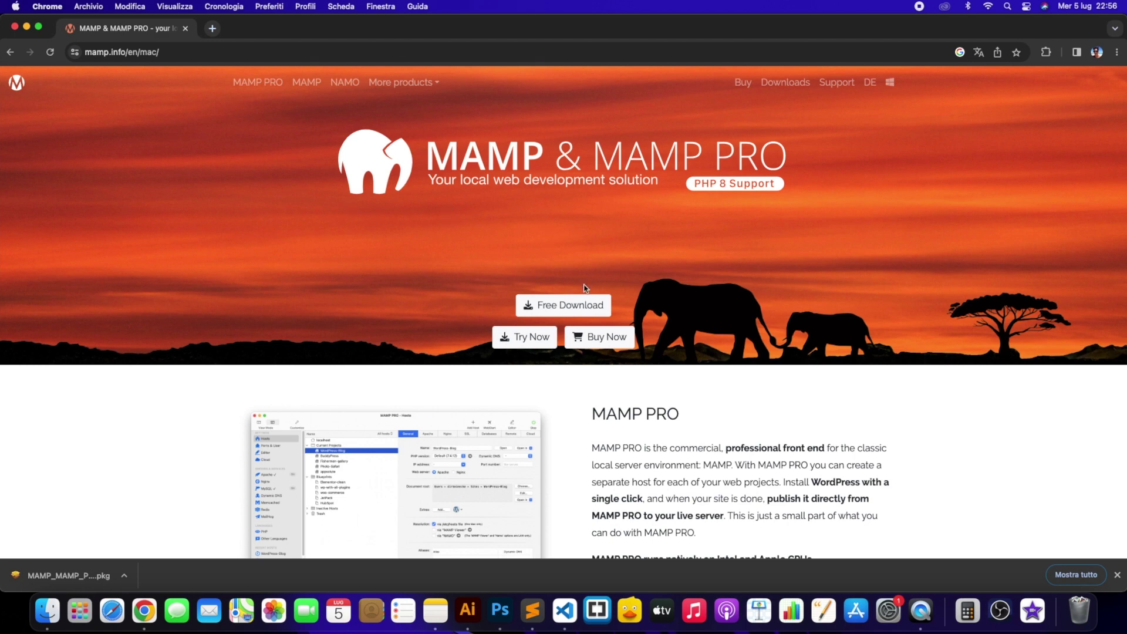
{"action": "left_click", "coordinate": [565, 303]}
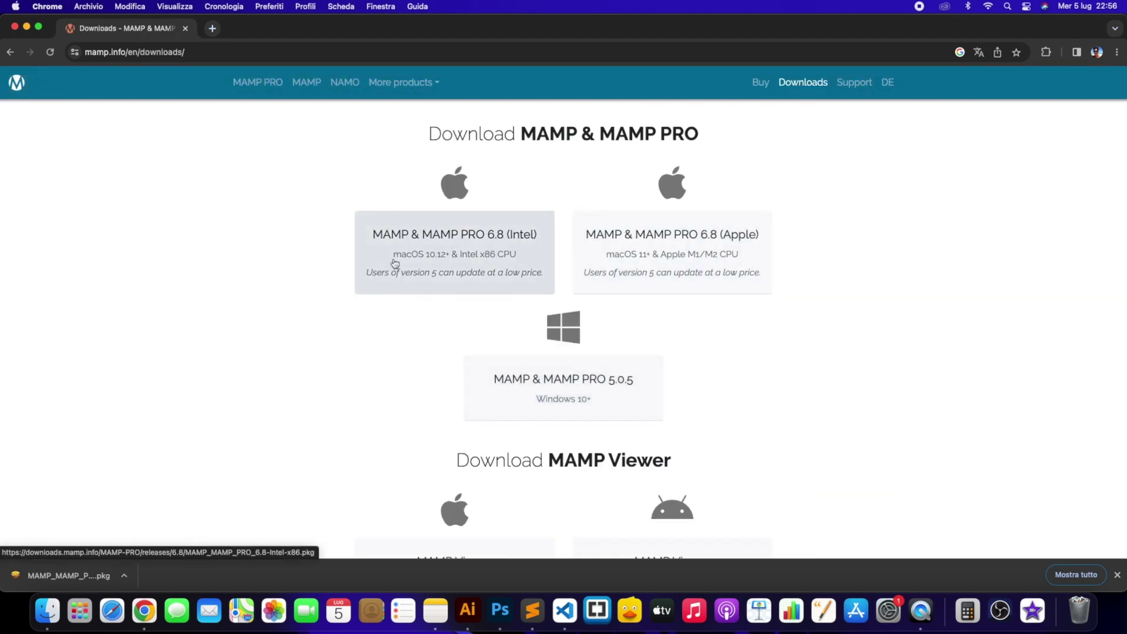
{"action": "scroll", "coordinate": [511, 281], "scroll_direction": "down", "scroll_amount": 5}
{"action": "scroll", "coordinate": [522, 323], "scroll_direction": "down", "scroll_amount": 3}
{"action": "scroll", "coordinate": [522, 322], "scroll_direction": "up", "scroll_amount": 5}
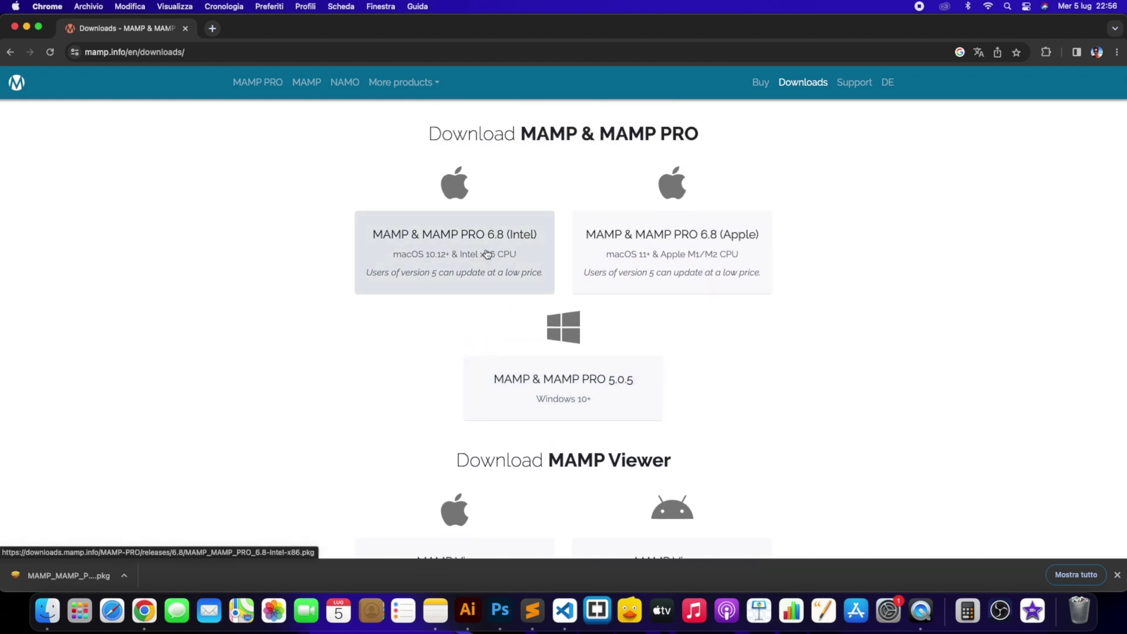
{"action": "left_click", "coordinate": [45, 622]}
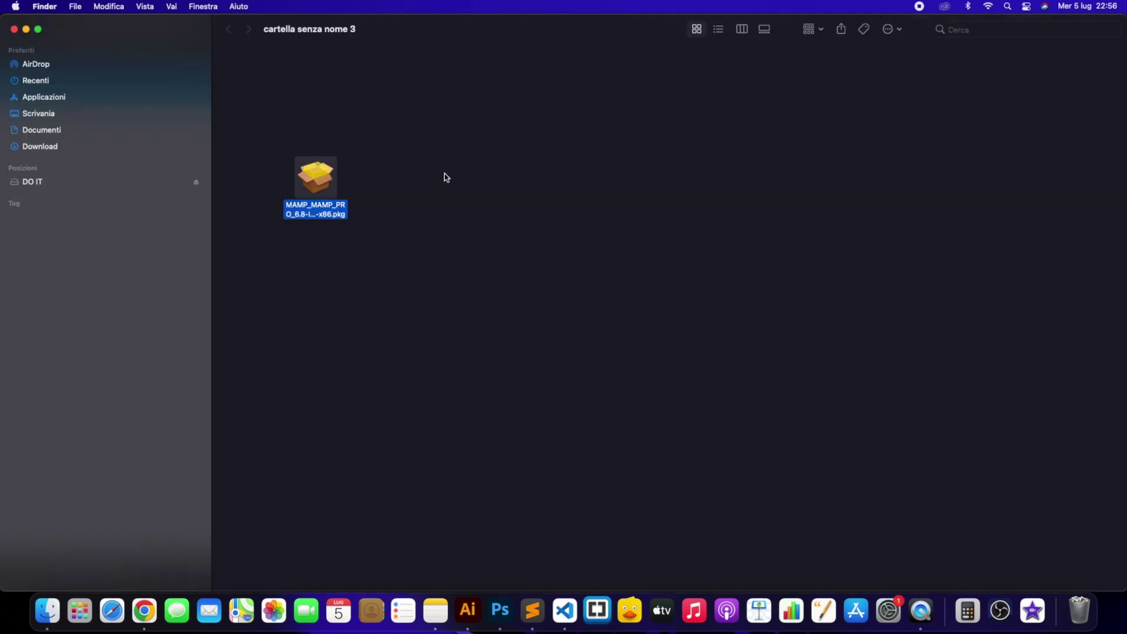
{"action": "left_click_drag", "start_coordinate": [318, 177], "coordinate": [330, 137]}
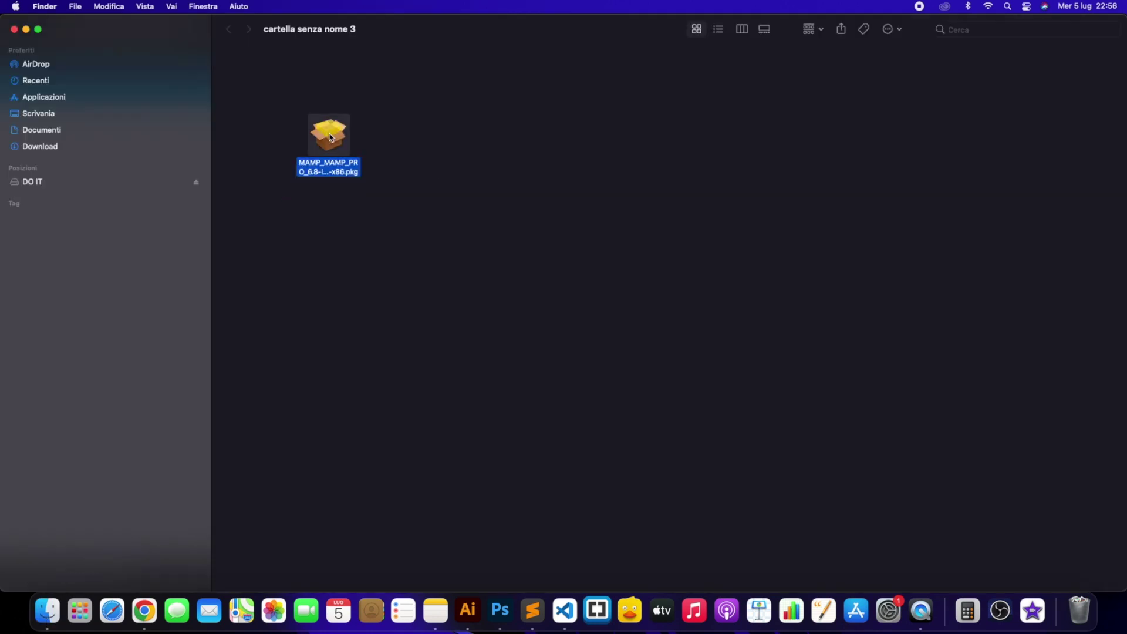
{"action": "double_click", "coordinate": [330, 137]}
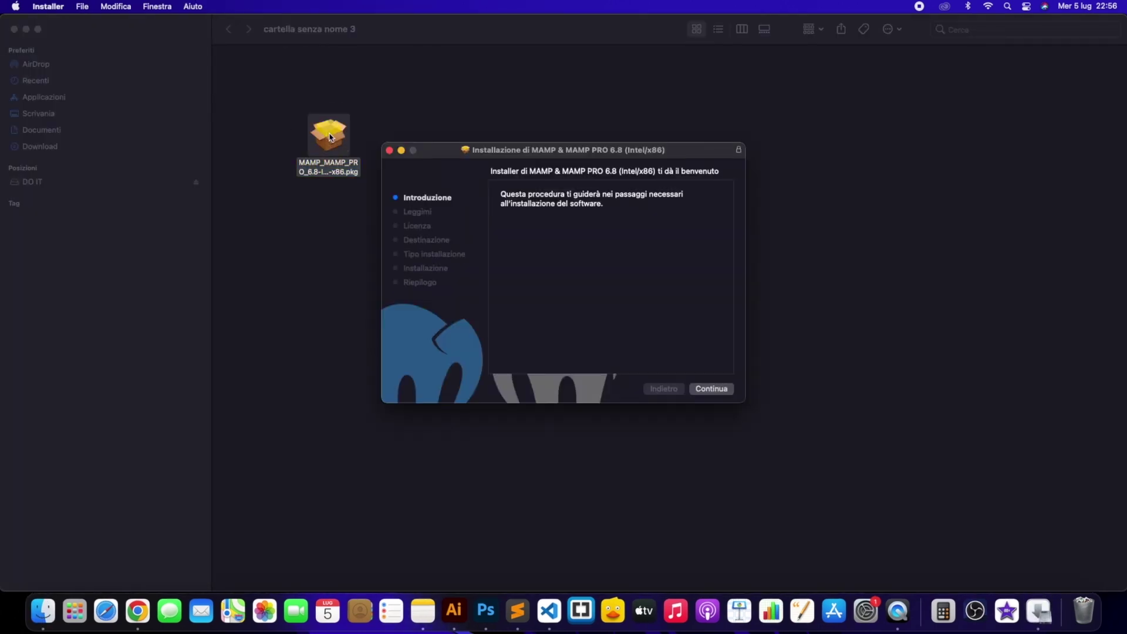
{"action": "left_click", "coordinate": [711, 389]}
{"action": "left_click", "coordinate": [711, 389]}
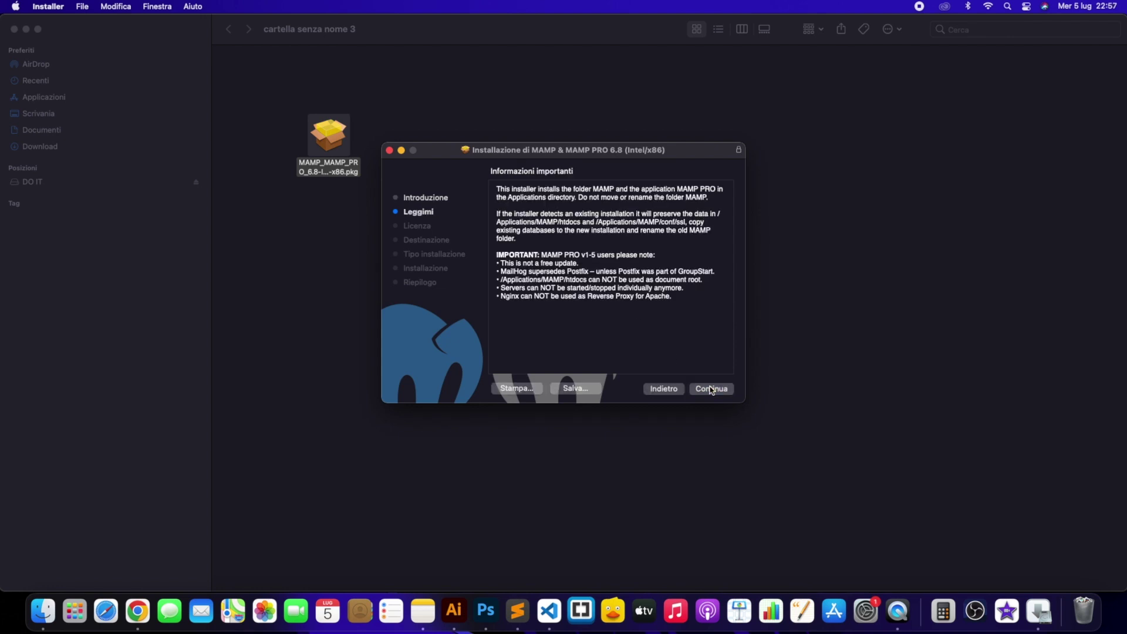
{"action": "left_click", "coordinate": [711, 389]}
{"action": "left_click", "coordinate": [624, 192]}
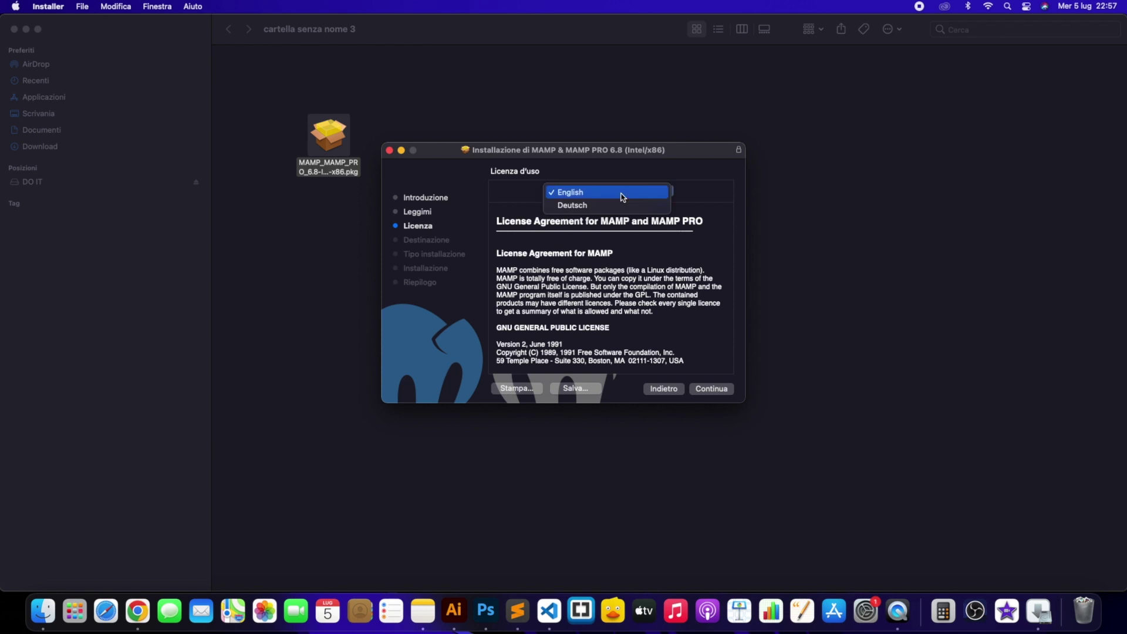
{"action": "left_click", "coordinate": [621, 193]}
{"action": "left_click", "coordinate": [710, 389]}
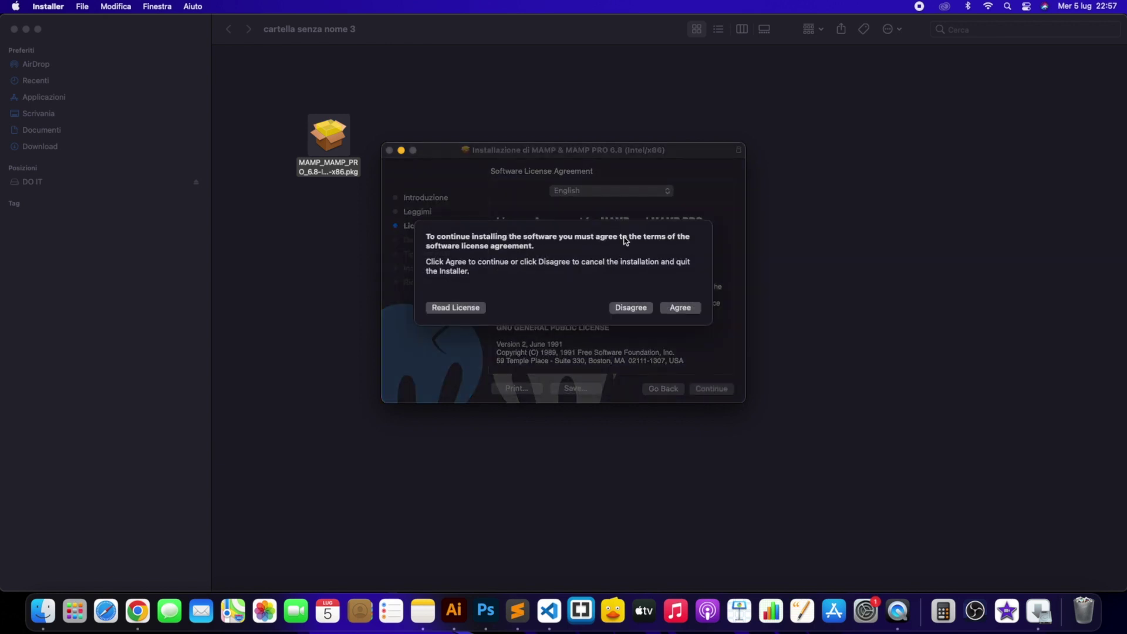
{"action": "left_click", "coordinate": [671, 309]}
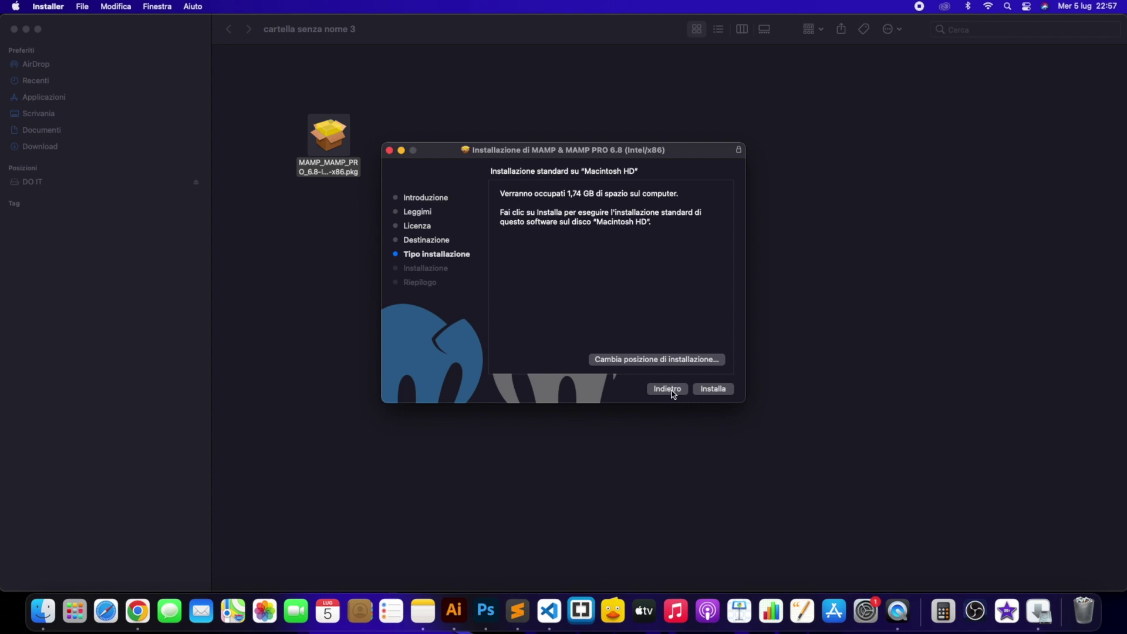
{"action": "left_click", "coordinate": [389, 150]}
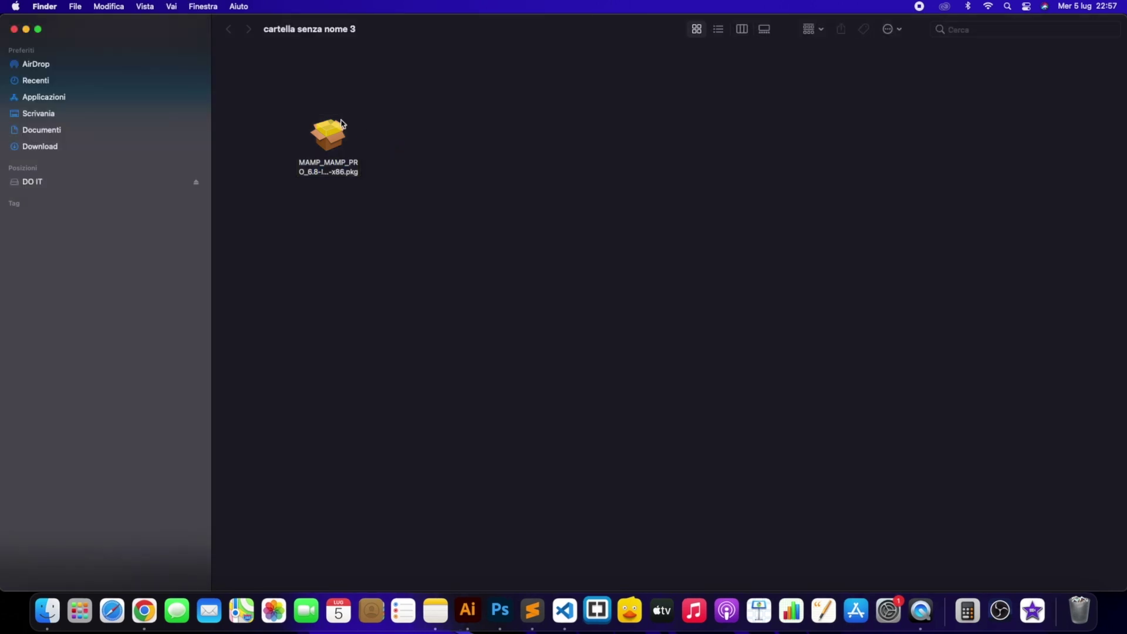
Step: Trash the installer package and launch MAMP, dismissing the update notice and PRO promotion
{"action": "left_click_drag", "start_coordinate": [333, 131], "coordinate": [303, 83]}
{"action": "key", "text": "super+BackSpace"}
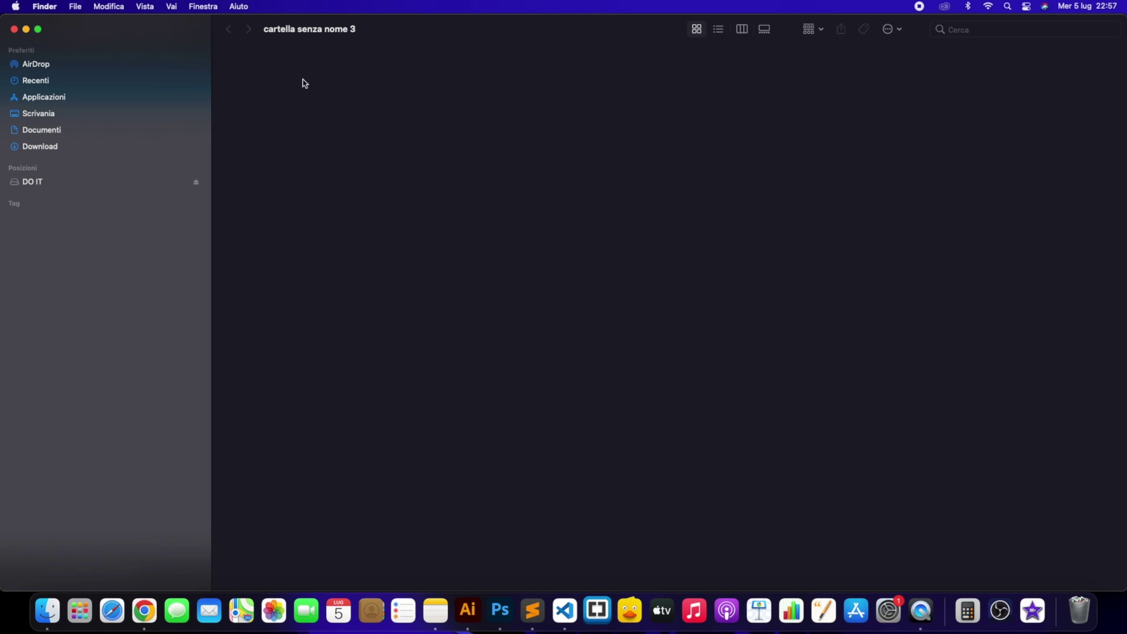
{"action": "key", "text": "super+space"}
{"action": "type", "text": "mamp"}
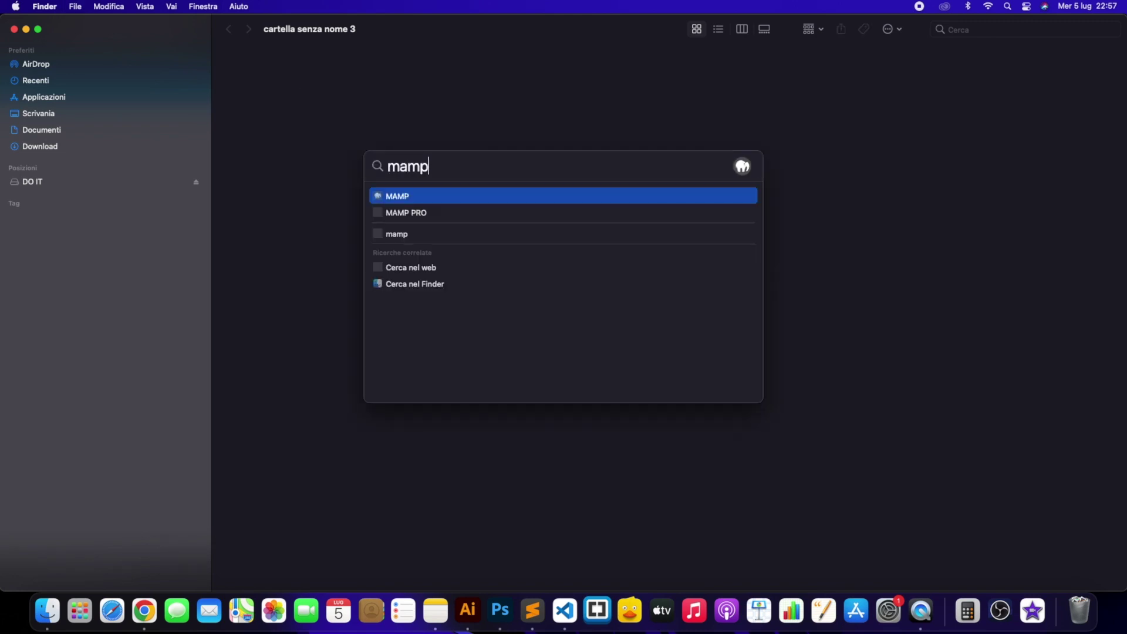
{"action": "key", "text": "Return"}
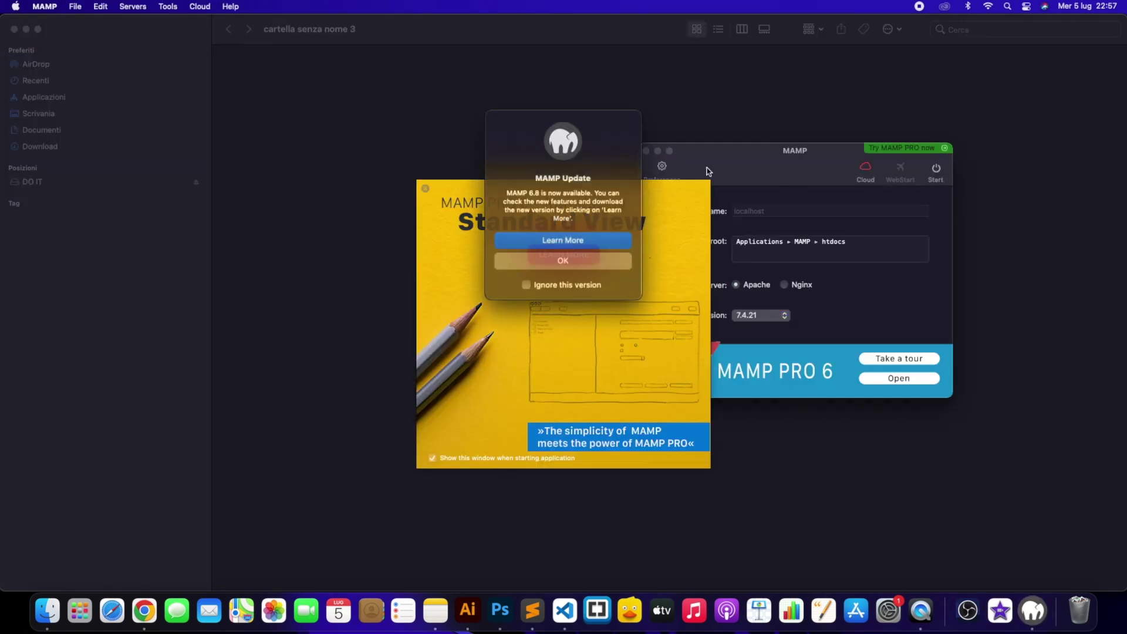
{"action": "left_click", "coordinate": [550, 261]}
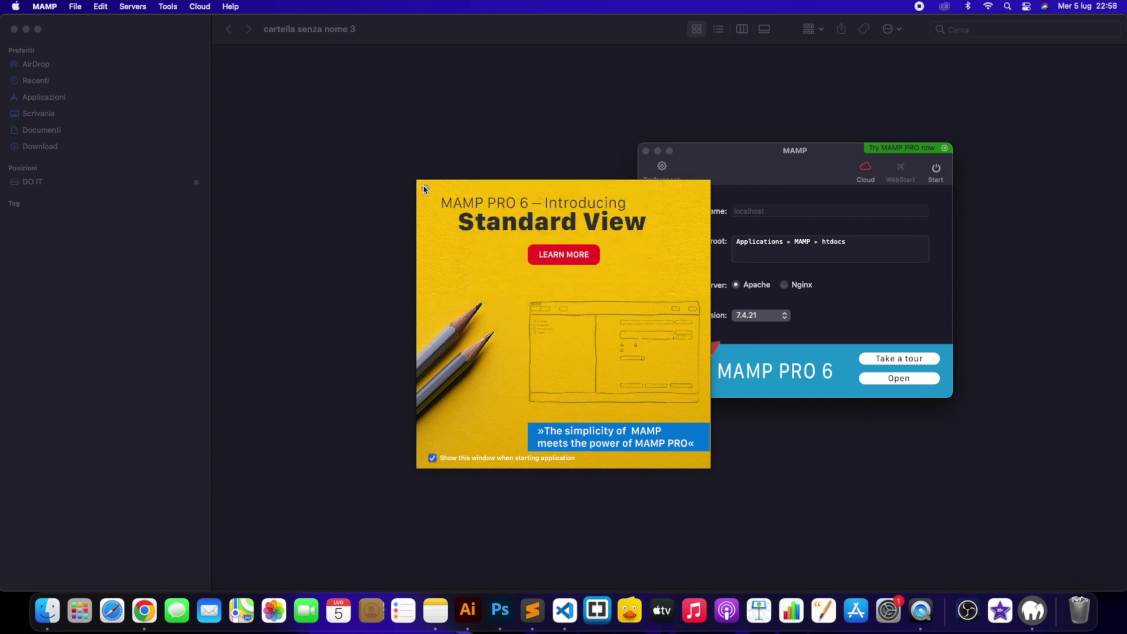
{"action": "left_click", "coordinate": [425, 189]}
{"action": "mouse_move", "coordinate": [741, 184]}
{"action": "left_mouse_down"}
{"action": "mouse_move", "coordinate": [491, 181]}
{"action": "mouse_move", "coordinate": [491, 169]}
{"action": "left_mouse_up"}
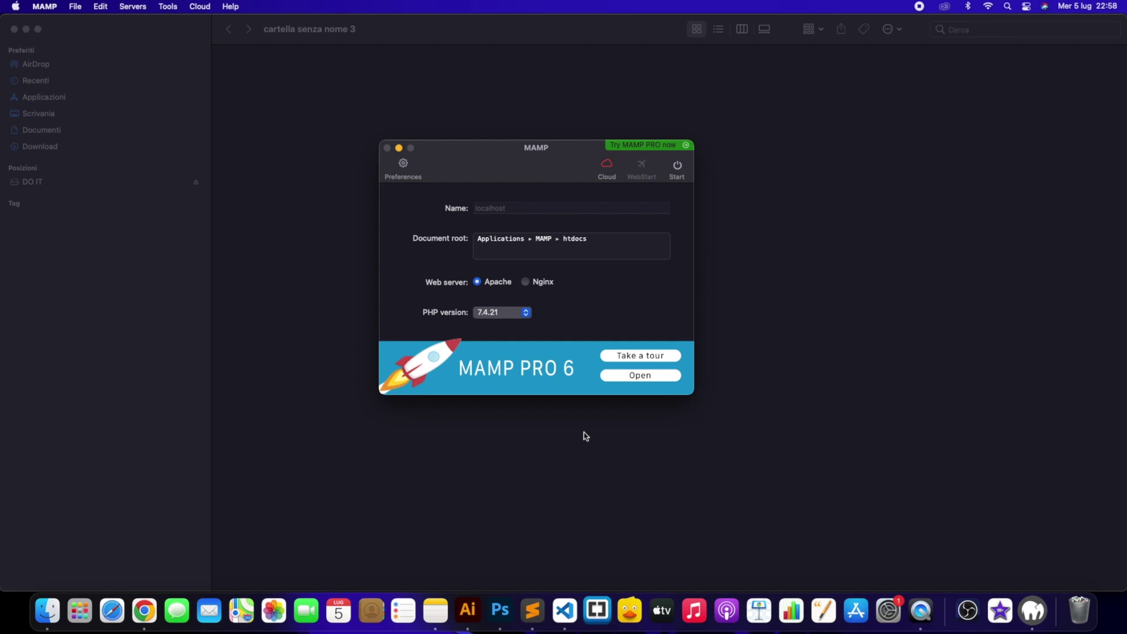
{"action": "left_click_drag", "start_coordinate": [480, 164], "coordinate": [479, 173]}
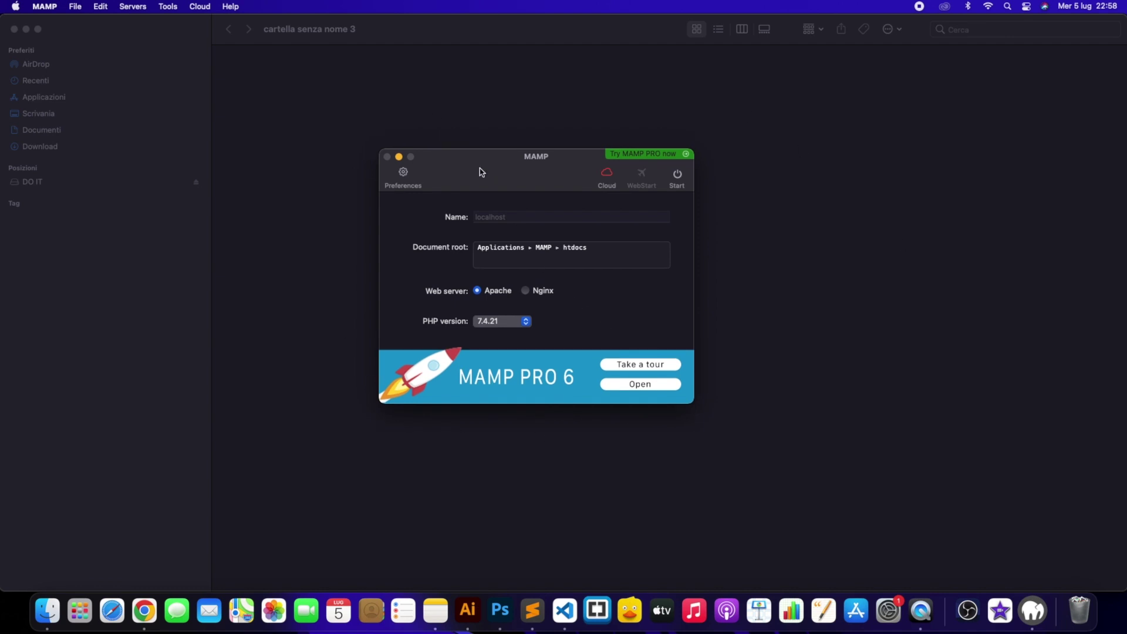
Step: Review MAMP's port and server preferences, including the htdocs document root, then show Applicazioni
{"action": "left_click", "coordinate": [404, 173]}
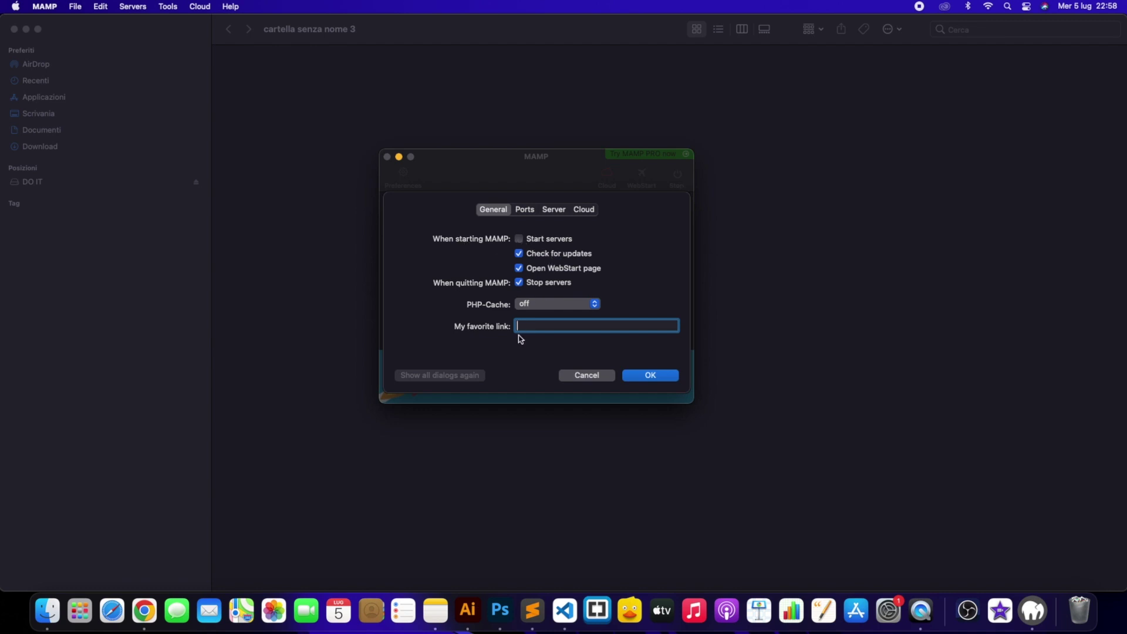
{"action": "left_click", "coordinate": [535, 209]}
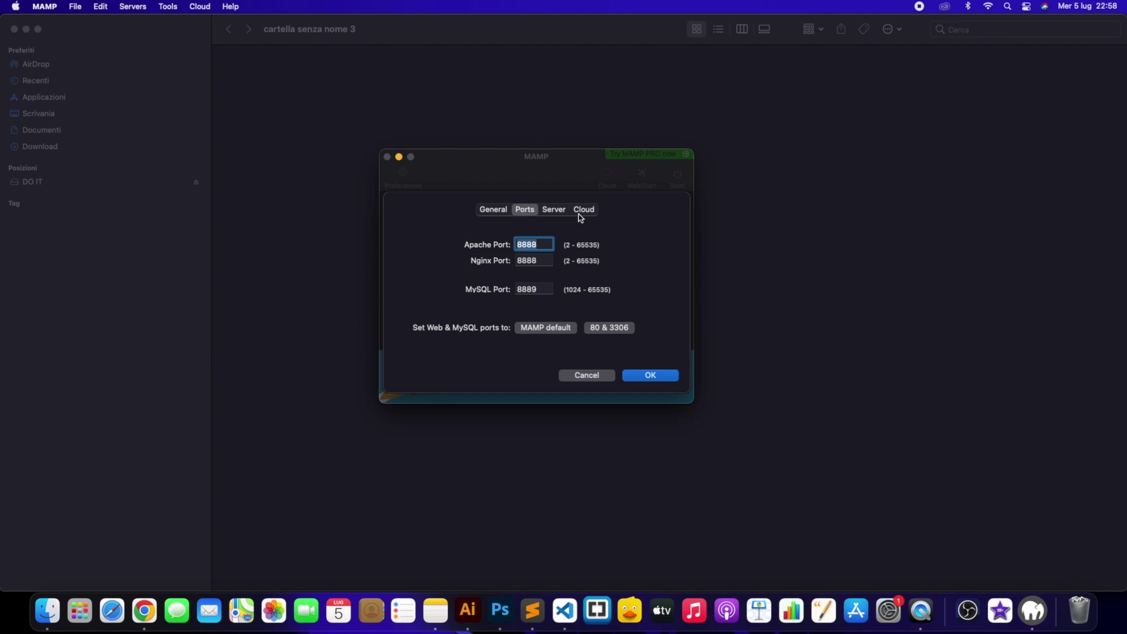
{"action": "left_click", "coordinate": [557, 211]}
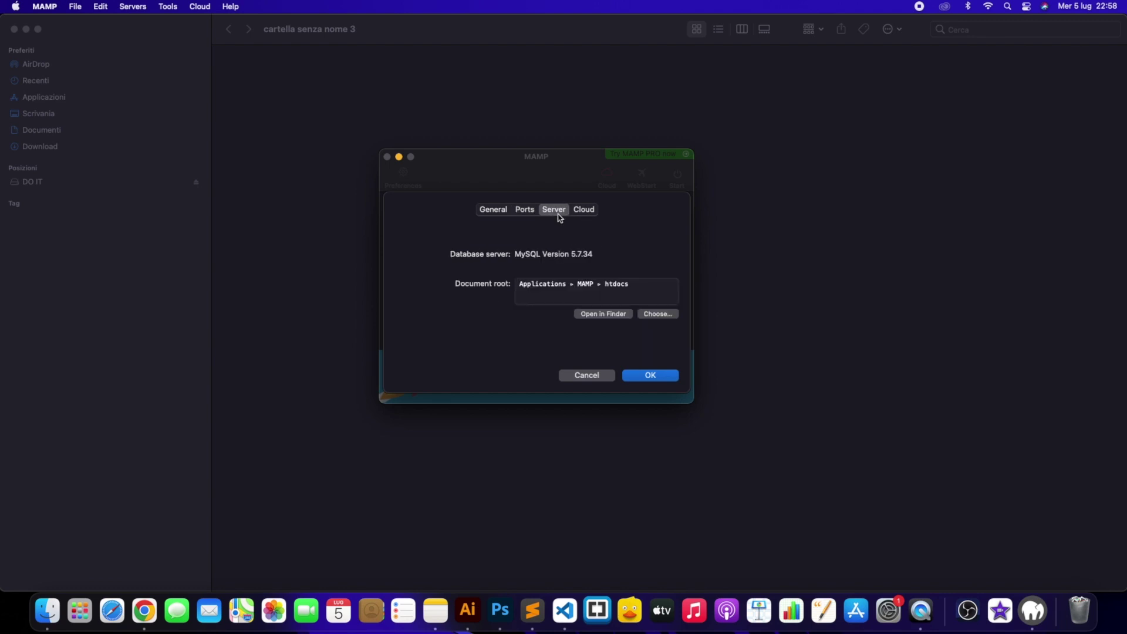
{"action": "left_click", "coordinate": [579, 211]}
{"action": "left_click", "coordinate": [558, 211]}
{"action": "left_click_drag", "start_coordinate": [566, 164], "coordinate": [809, 113]}
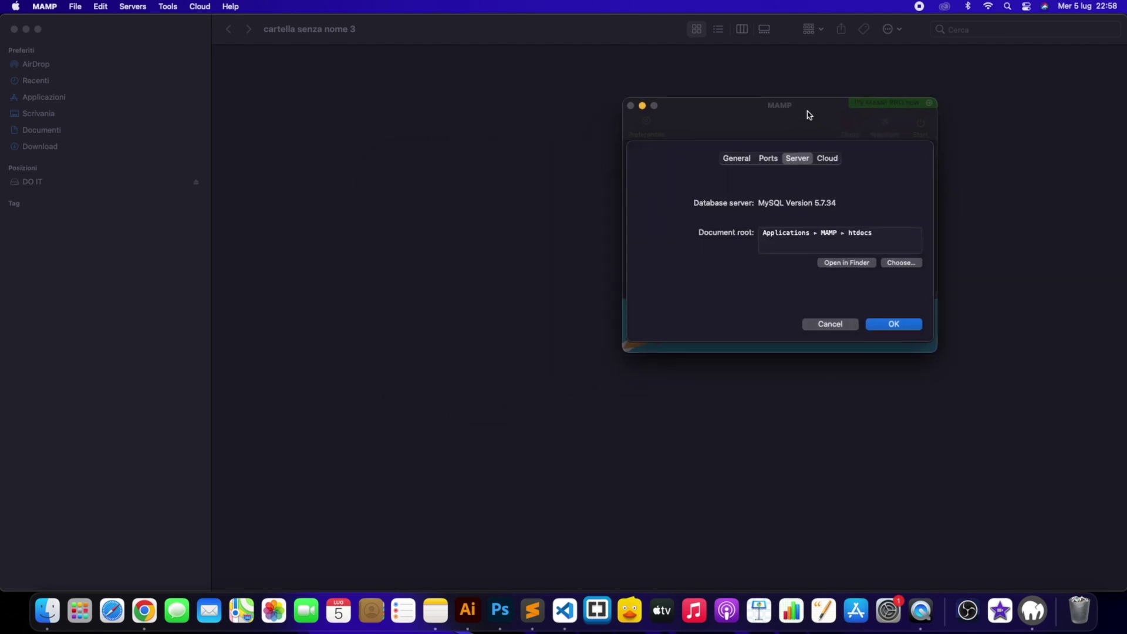
{"action": "left_click", "coordinate": [43, 97]}
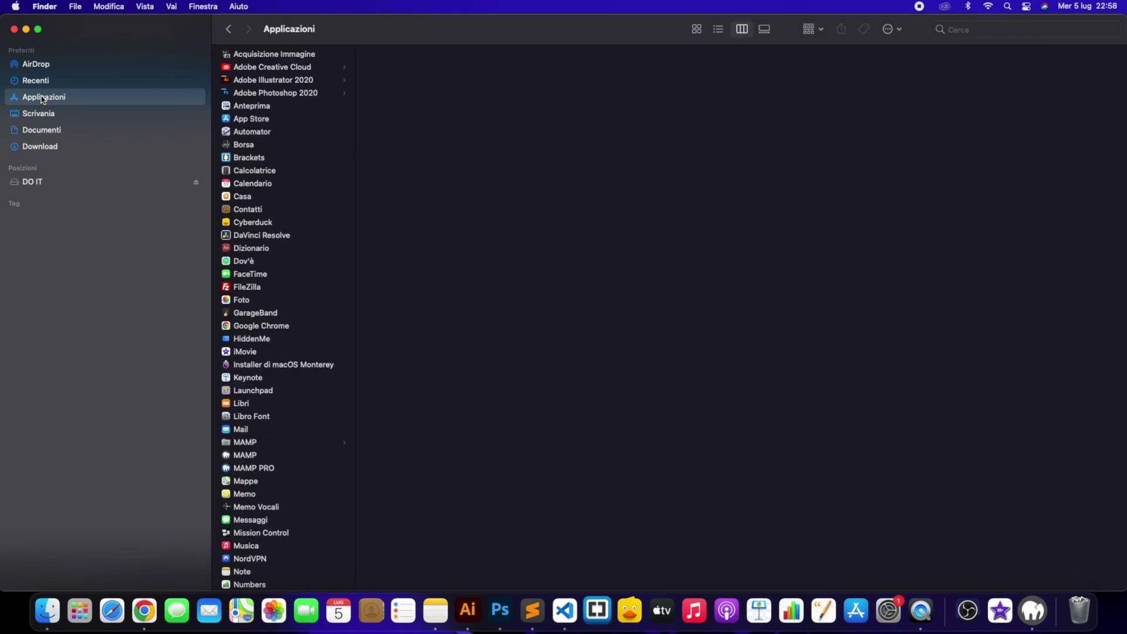
Step: Open the MAMP › htdocs folder in Finder
{"action": "key", "text": "ctrl+Up"}
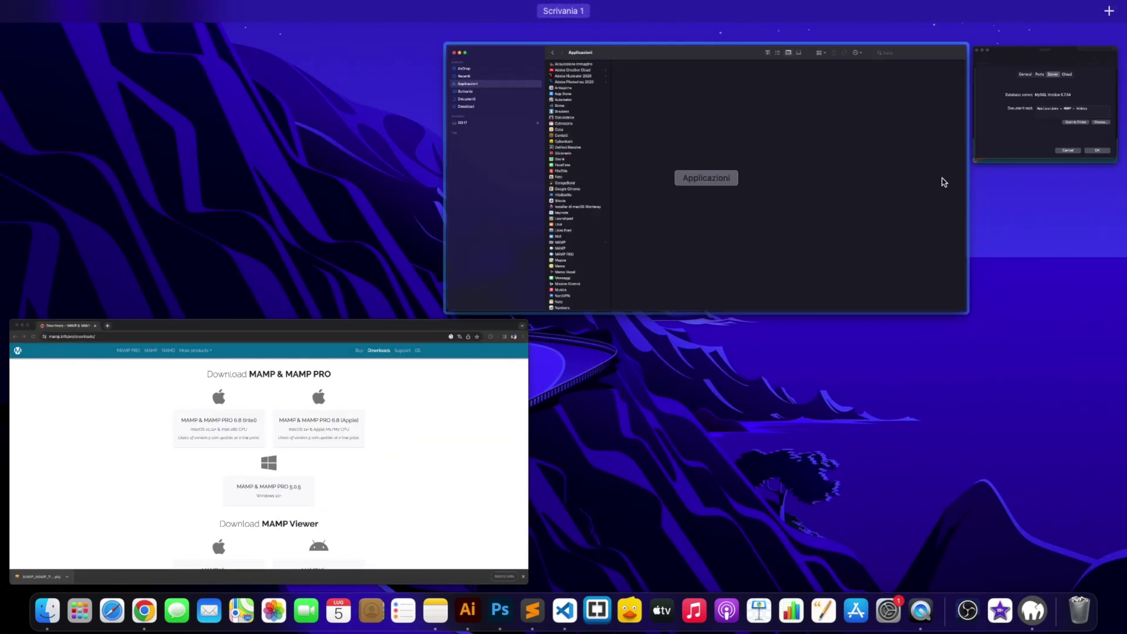
{"action": "left_click", "coordinate": [1045, 122]}
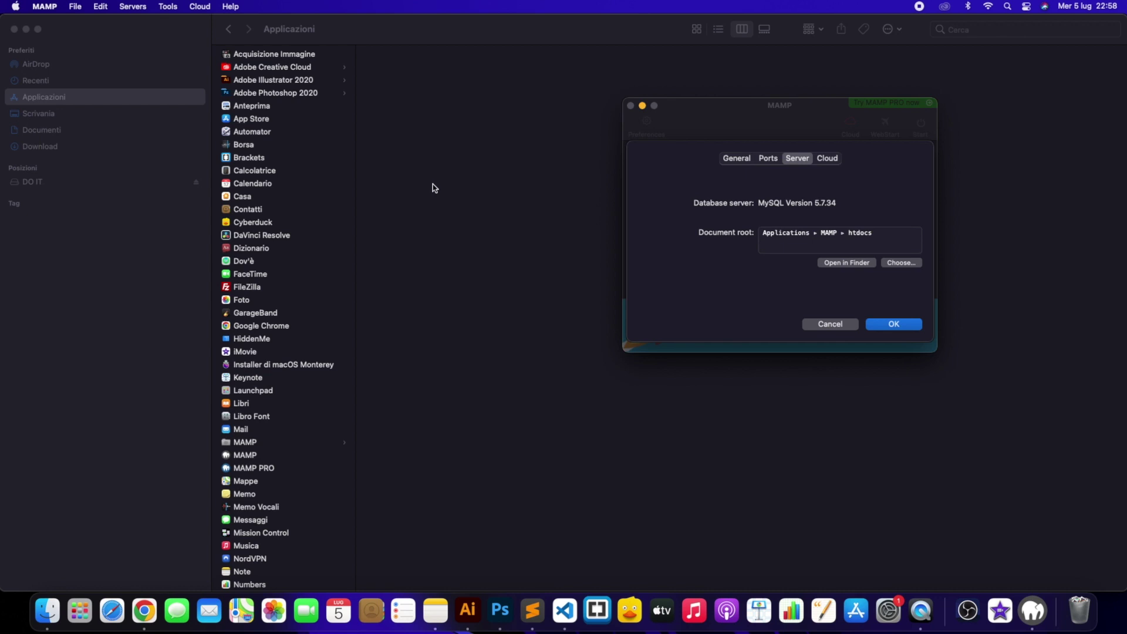
{"action": "scroll", "coordinate": [269, 277], "scroll_direction": "down", "scroll_amount": 4}
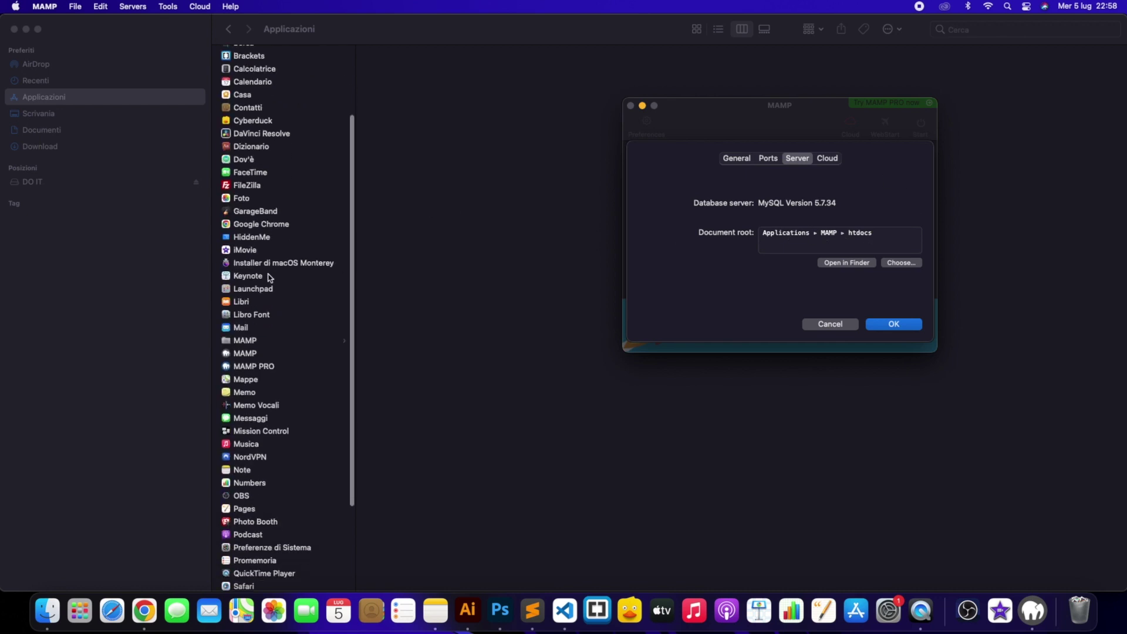
{"action": "scroll", "coordinate": [269, 293], "scroll_direction": "down", "scroll_amount": 1}
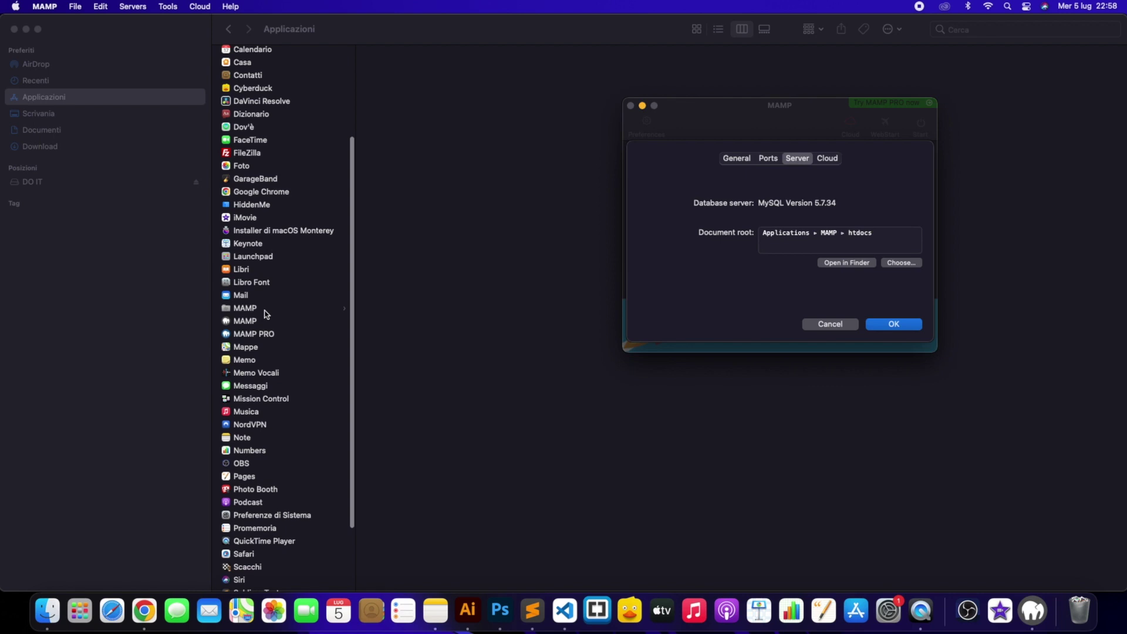
{"action": "key", "text": "super+h"}
{"action": "left_click", "coordinate": [264, 309]}
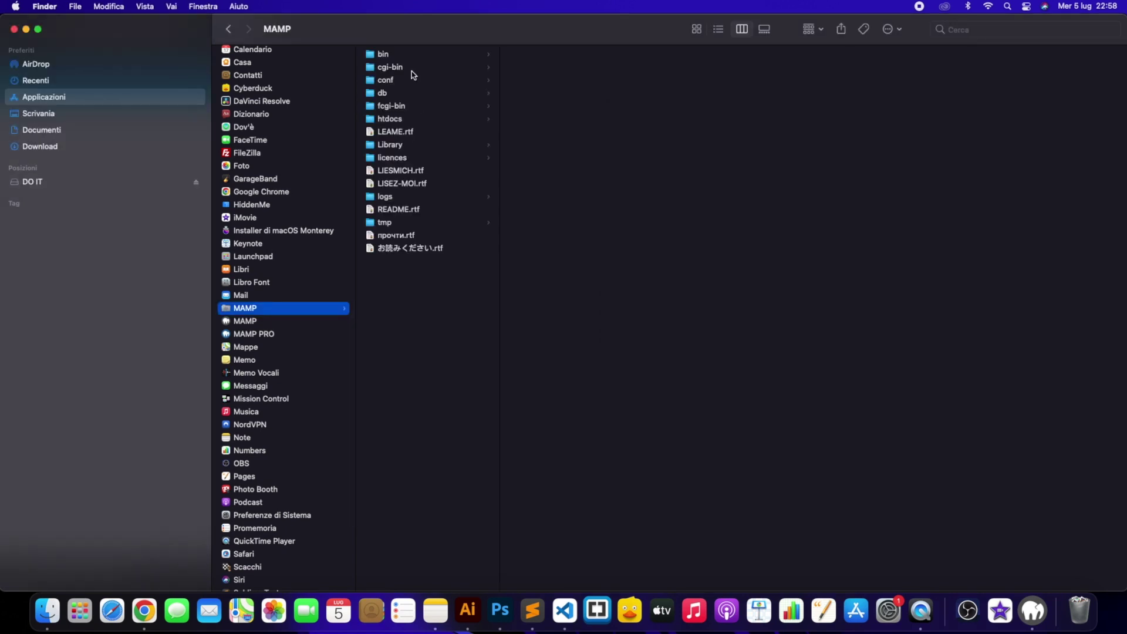
{"action": "left_click", "coordinate": [421, 120]}
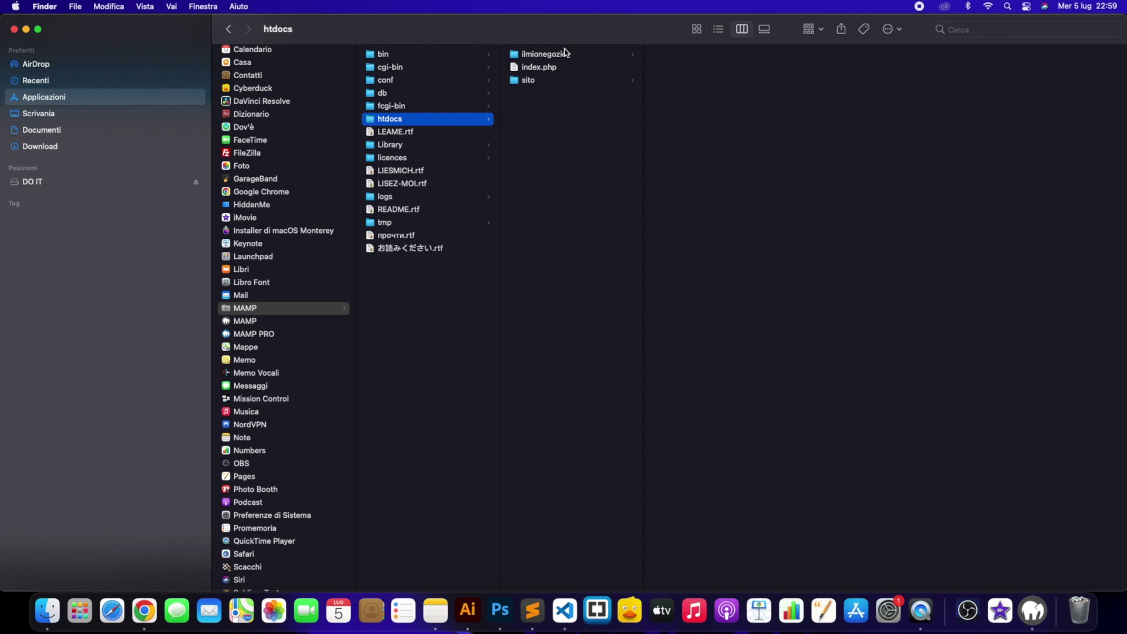
{"action": "left_click_drag", "start_coordinate": [559, 114], "coordinate": [553, 94]}
{"action": "left_click", "coordinate": [557, 133]}
Step: Create a new folder named old inside the MAMP folder
{"action": "right_click", "coordinate": [432, 301]}
{"action": "left_click", "coordinate": [446, 307]}
{"action": "type", "text": "old"}
{"action": "key", "text": "Return"}
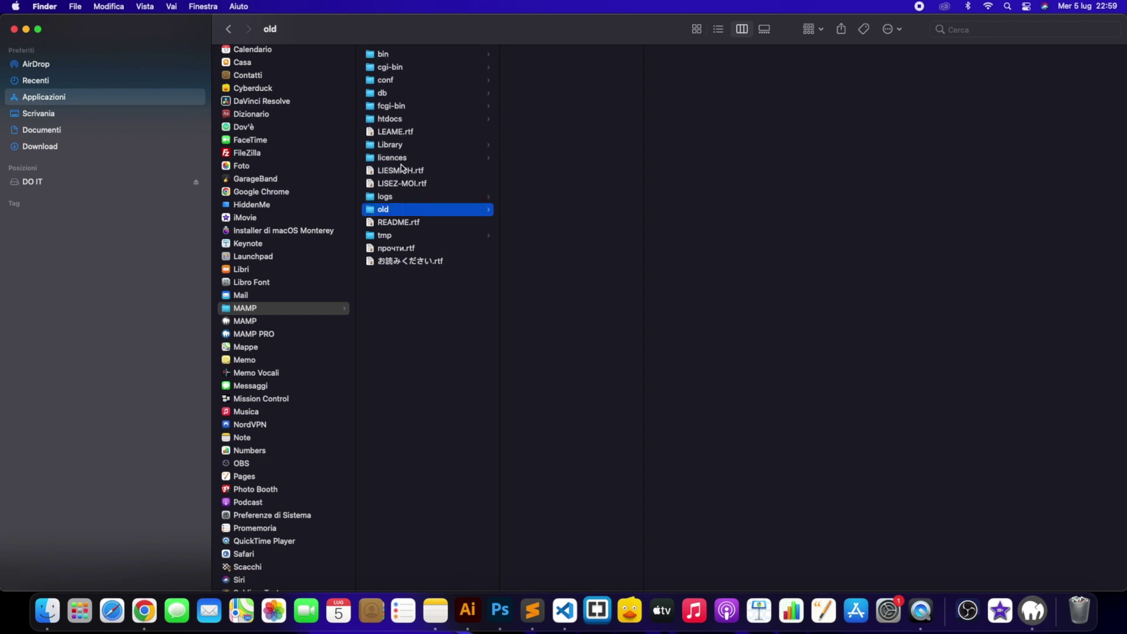
Step: Move the sito and ilmionegozio folders out of htdocs, leaving only index.php
{"action": "left_click", "coordinate": [408, 121]}
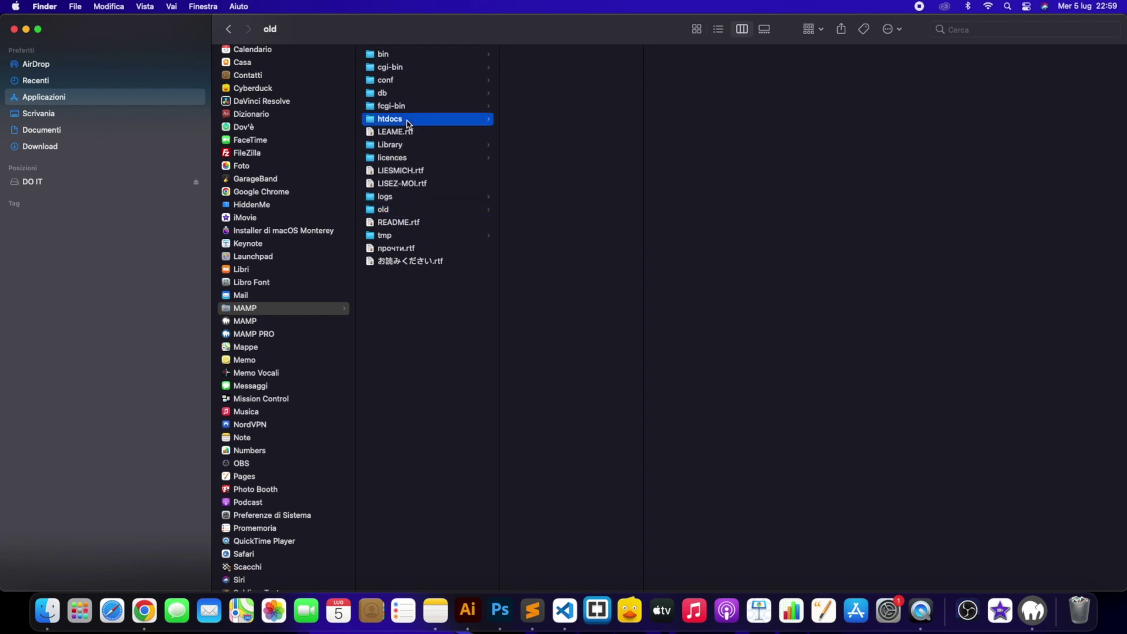
{"action": "left_click", "coordinate": [528, 80]}
{"action": "left_click", "coordinate": [546, 54], "text": "super"}
{"action": "mouse_move", "coordinate": [546, 54]}
{"action": "left_mouse_down"}
{"action": "mouse_move", "coordinate": [502, 210]}
{"action": "mouse_move", "coordinate": [385, 210]}
{"action": "left_mouse_up"}
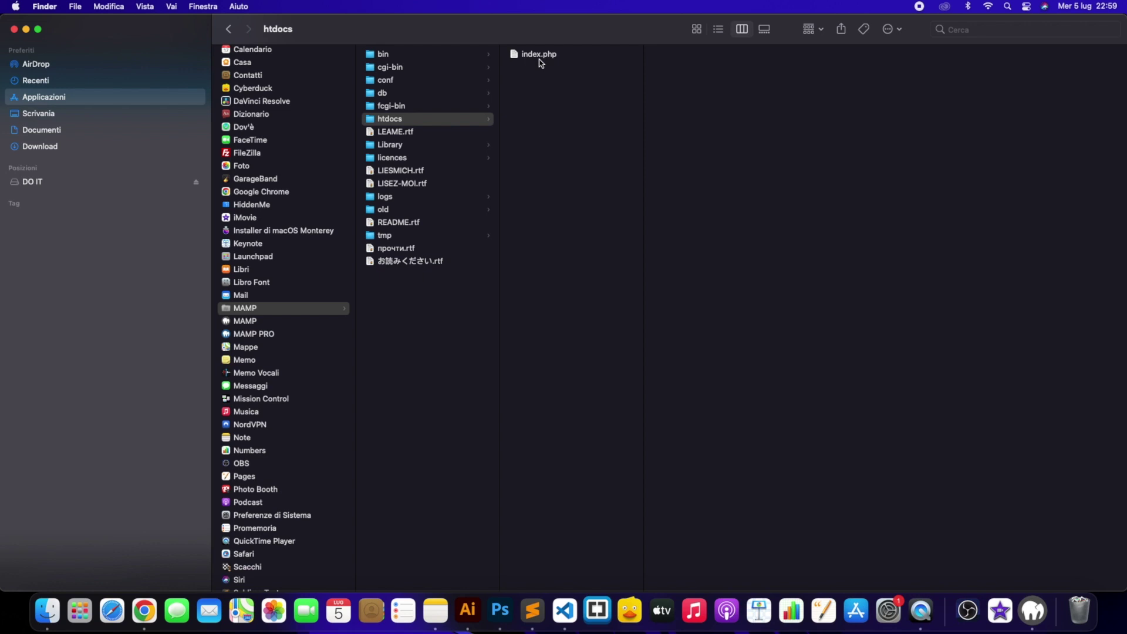
{"action": "left_click", "coordinate": [401, 120]}
{"action": "left_click", "coordinate": [428, 120]}
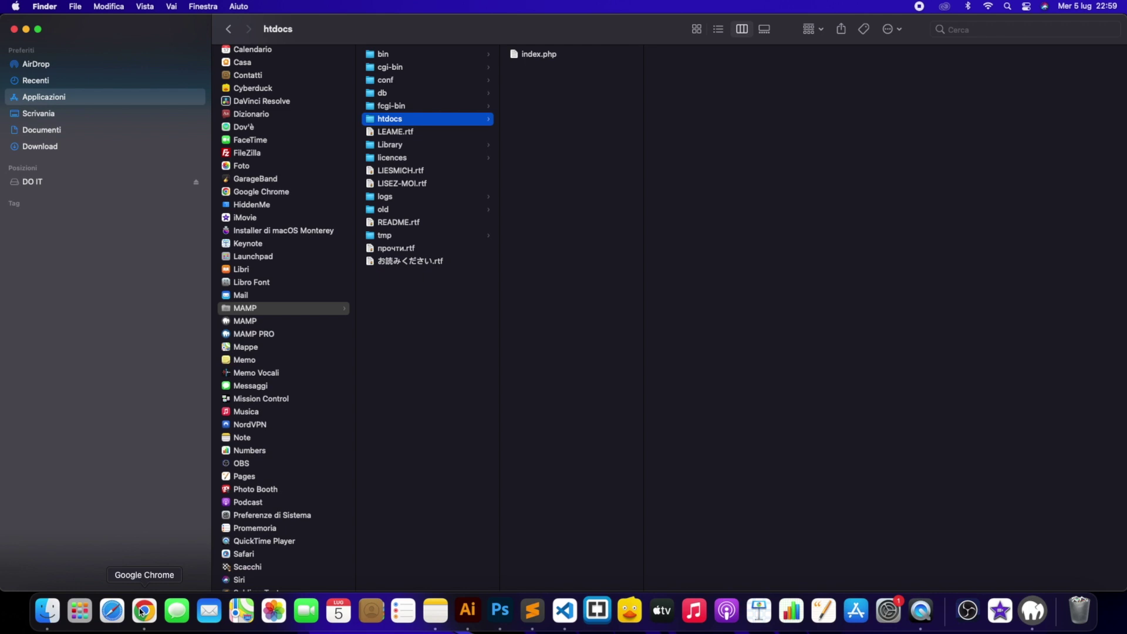
{"action": "left_click", "coordinate": [142, 612]}
Step: Download wordpress-6.2.2.zip from wordpress.org in a new Chrome tab
{"action": "left_click", "coordinate": [216, 30]}
{"action": "type", "text": "wordpress"}
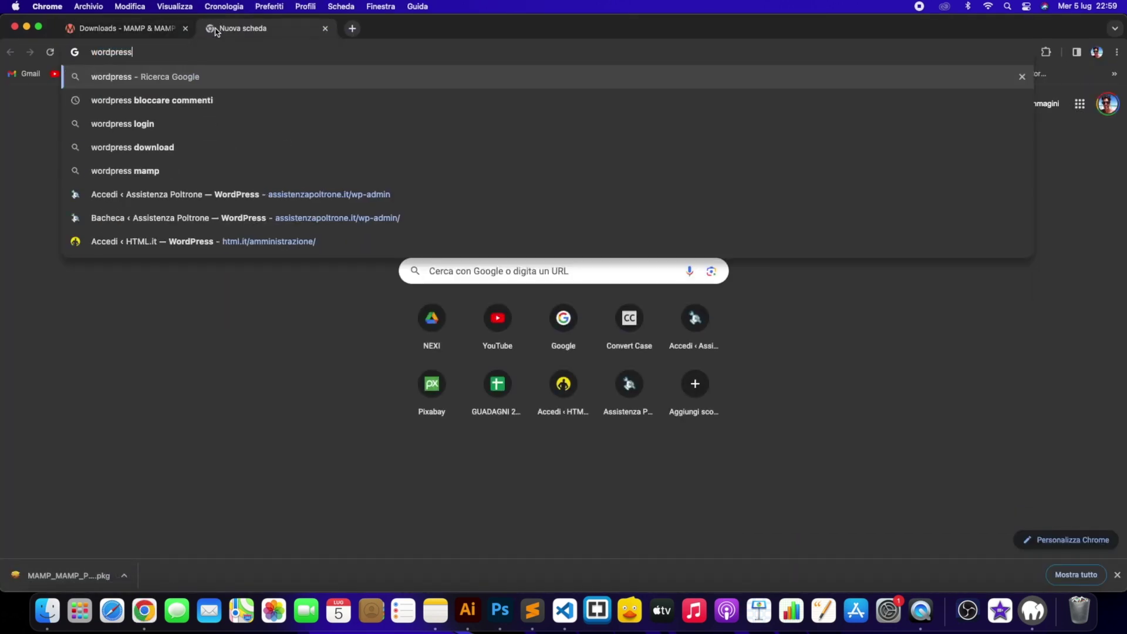
{"action": "type", "text": ".org"}
{"action": "key", "text": "Return"}
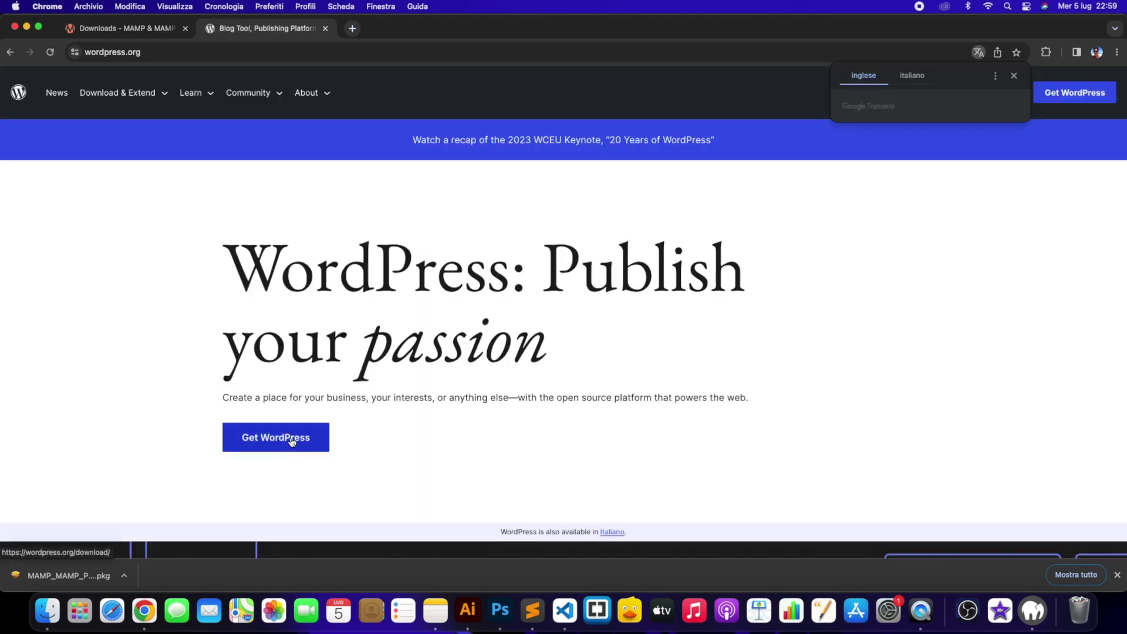
{"action": "left_click", "coordinate": [292, 441]}
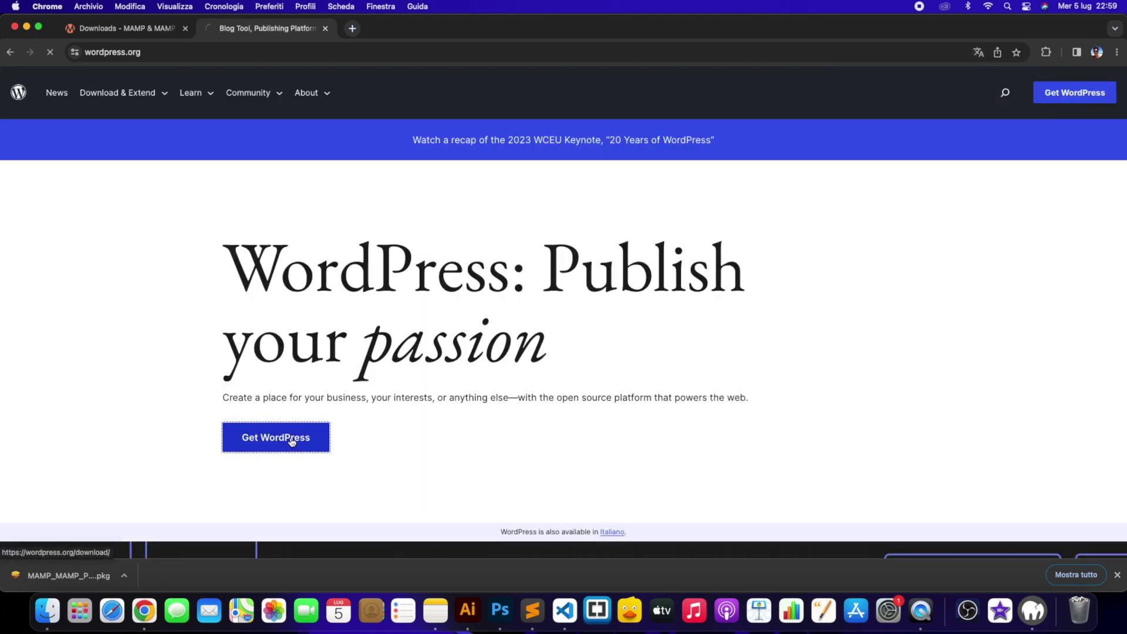
{"action": "left_click", "coordinate": [257, 443]}
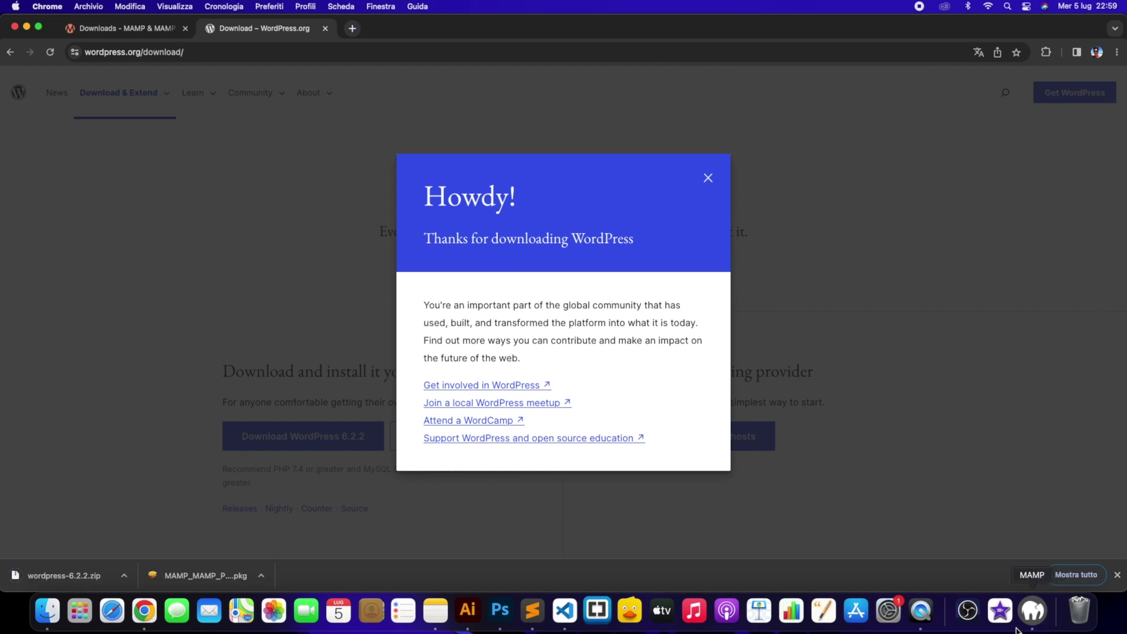
{"action": "left_click", "coordinate": [1033, 610]}
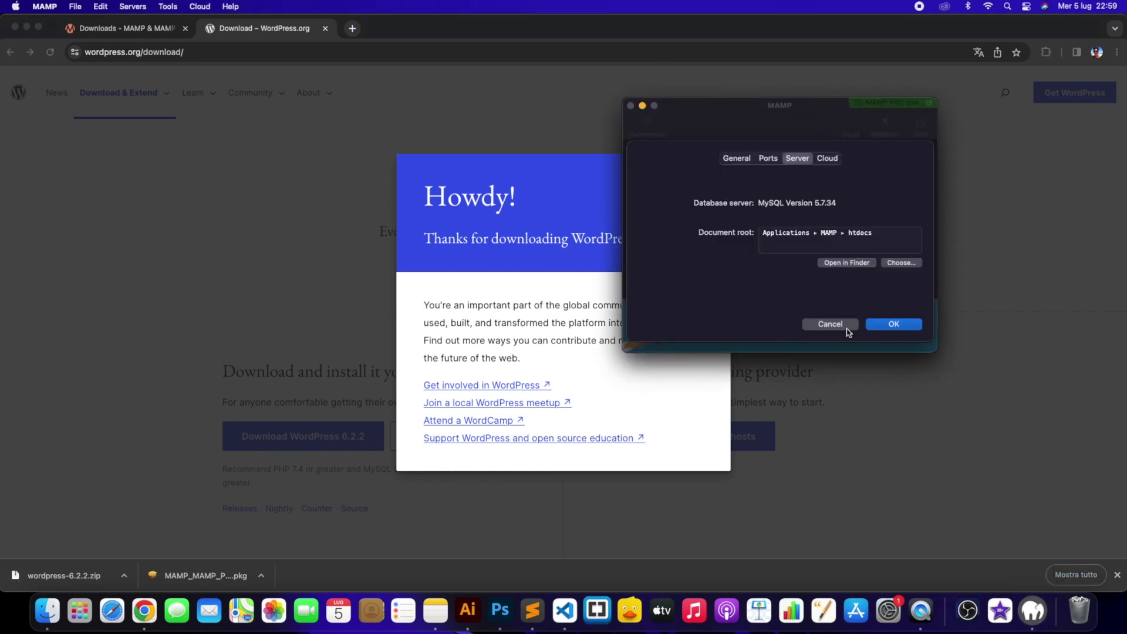
Step: Cancel the MAMP Preferences sheet and start the local servers
{"action": "left_click", "coordinate": [880, 326]}
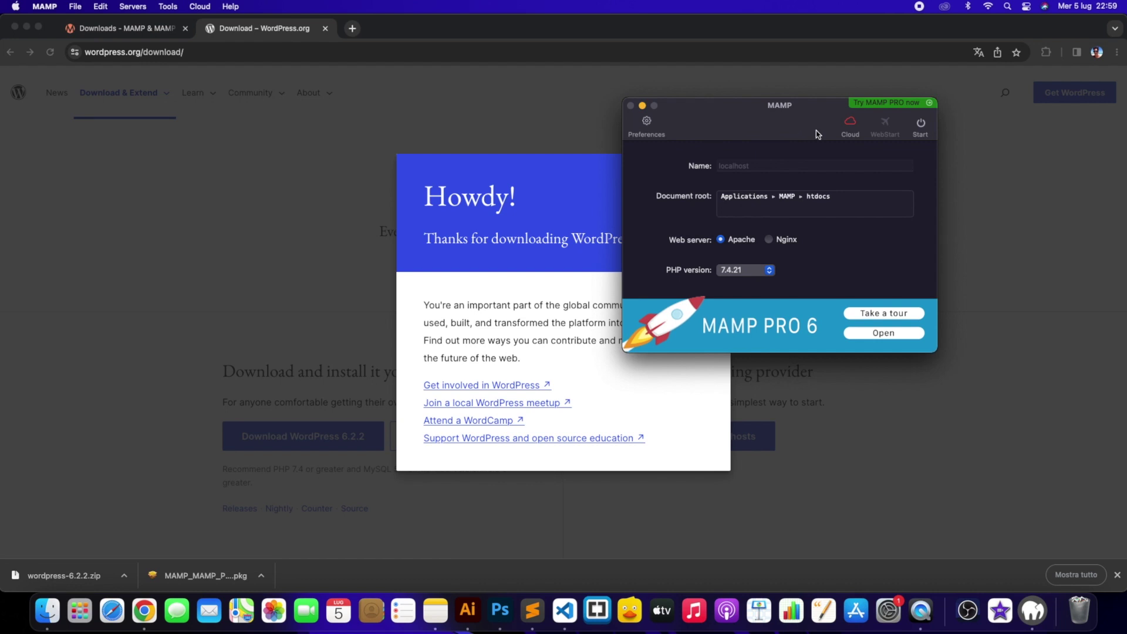
{"action": "left_click", "coordinate": [920, 123]}
{"action": "left_click_drag", "start_coordinate": [795, 122], "coordinate": [793, 127]}
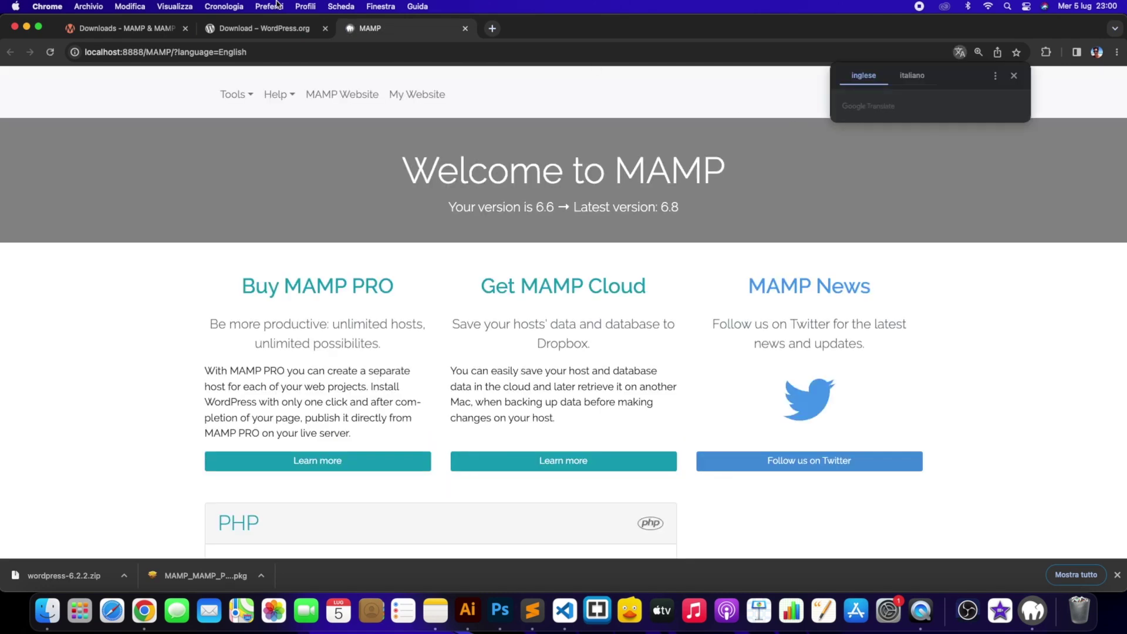
Step: Dismiss the Translate popup and examine the localhost:8888 part of the page address
{"action": "left_click", "coordinate": [1014, 75]}
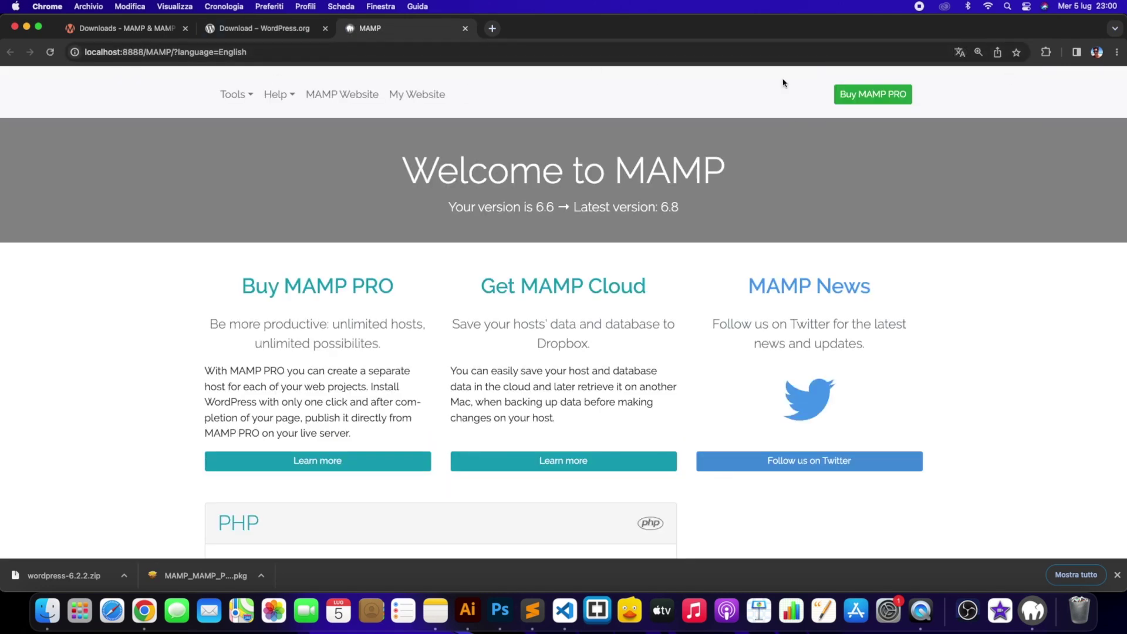
{"action": "left_click_drag", "start_coordinate": [147, 52], "coordinate": [170, 126]}
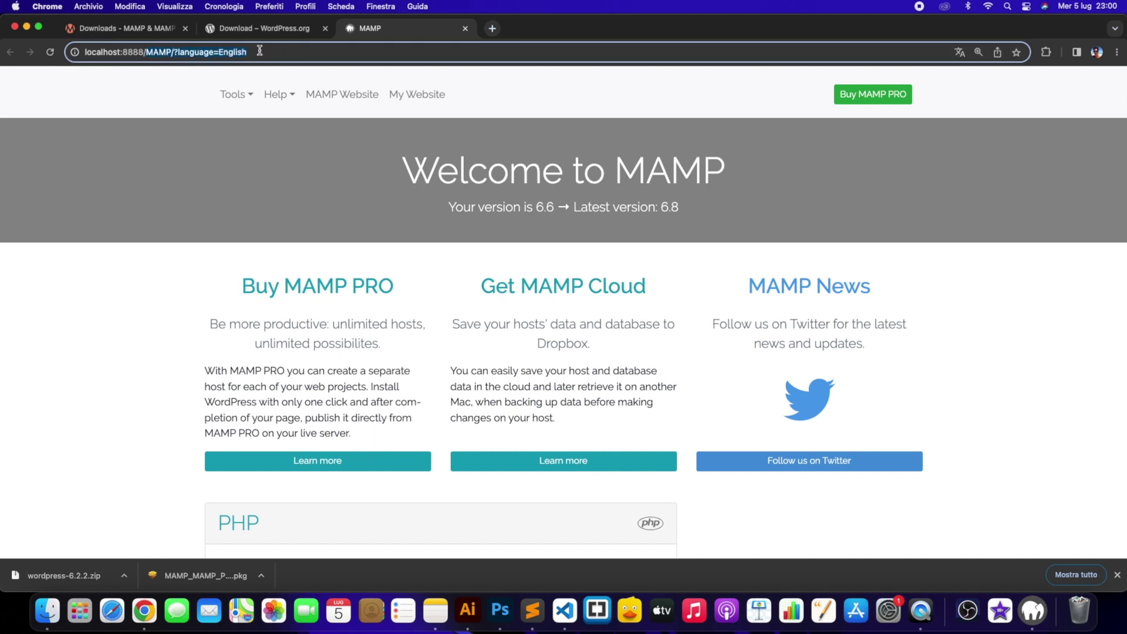
{"action": "left_click_drag", "start_coordinate": [144, 52], "coordinate": [53, 53]}
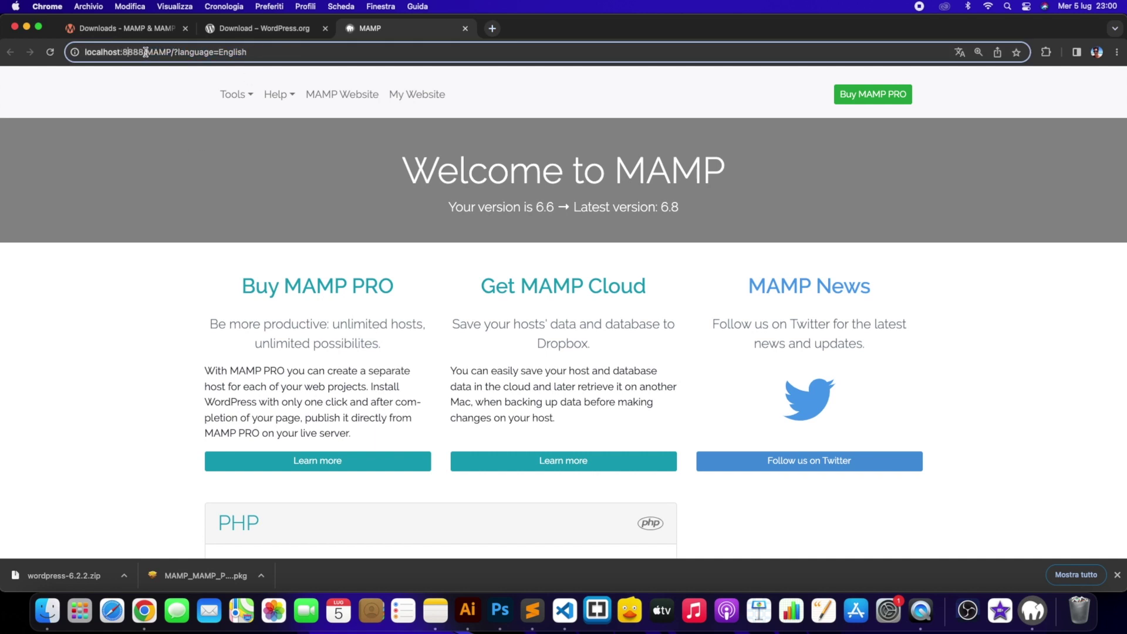
{"action": "left_click", "coordinate": [151, 189]}
{"action": "left_click_drag", "start_coordinate": [147, 52], "coordinate": [85, 53]}
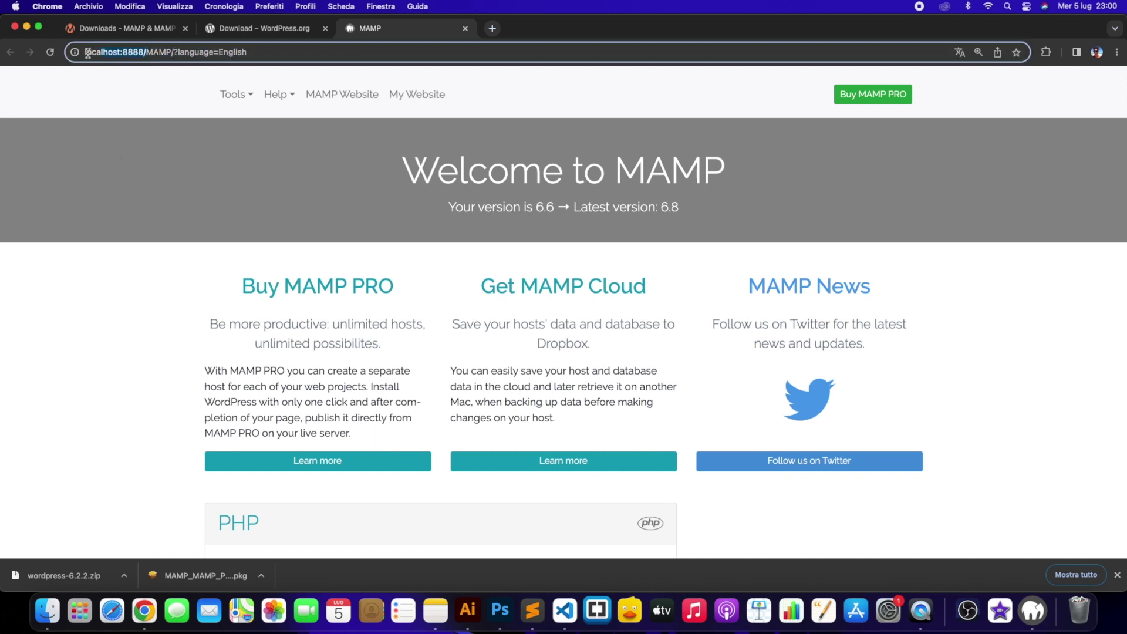
{"action": "left_click", "coordinate": [125, 152]}
Step: Open the Tools dropdown on the Welcome to MAMP page to list phpMyAdmin
{"action": "scroll", "coordinate": [138, 157], "scroll_direction": "down", "scroll_amount": 3}
{"action": "scroll", "coordinate": [143, 158], "scroll_direction": "down", "scroll_amount": 1}
{"action": "scroll", "coordinate": [144, 161], "scroll_direction": "up", "scroll_amount": 2}
{"action": "scroll", "coordinate": [144, 161], "scroll_direction": "up", "scroll_amount": 2}
{"action": "left_click", "coordinate": [238, 96]}
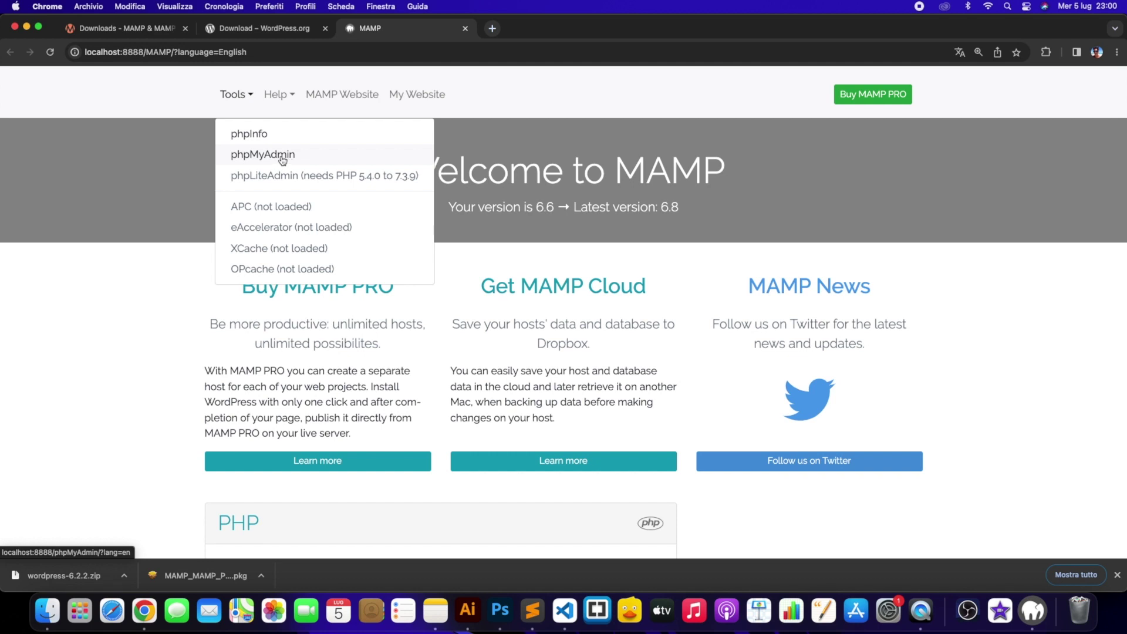
Step: Open phpMyAdmin's new-database form and enter the name nuovositotest
{"action": "left_click", "coordinate": [282, 156]}
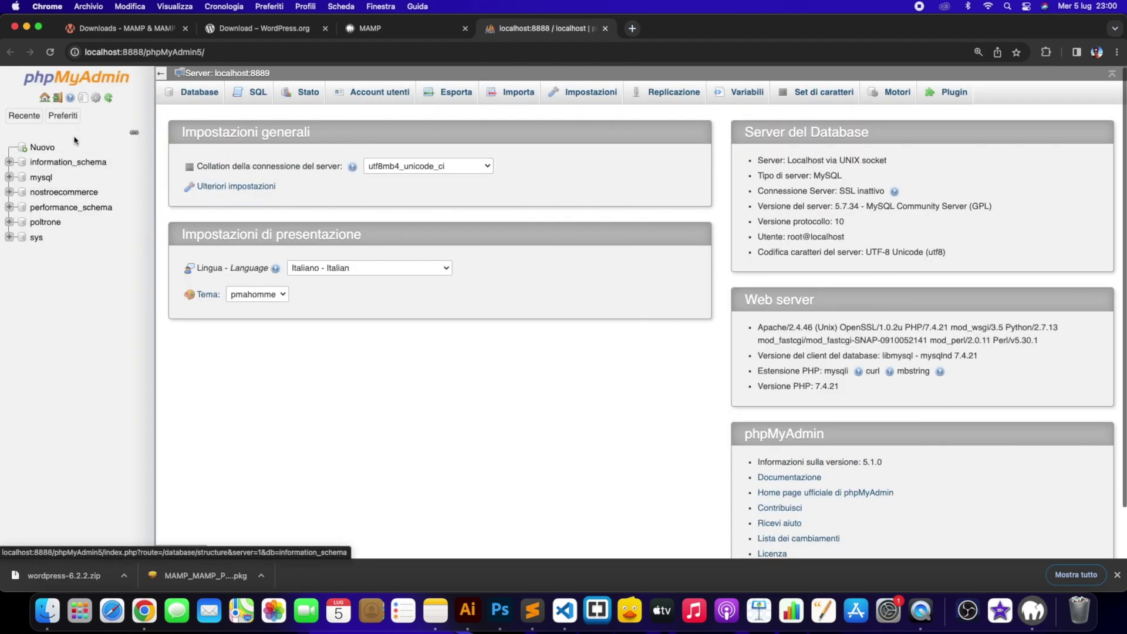
{"action": "left_click", "coordinate": [46, 151]}
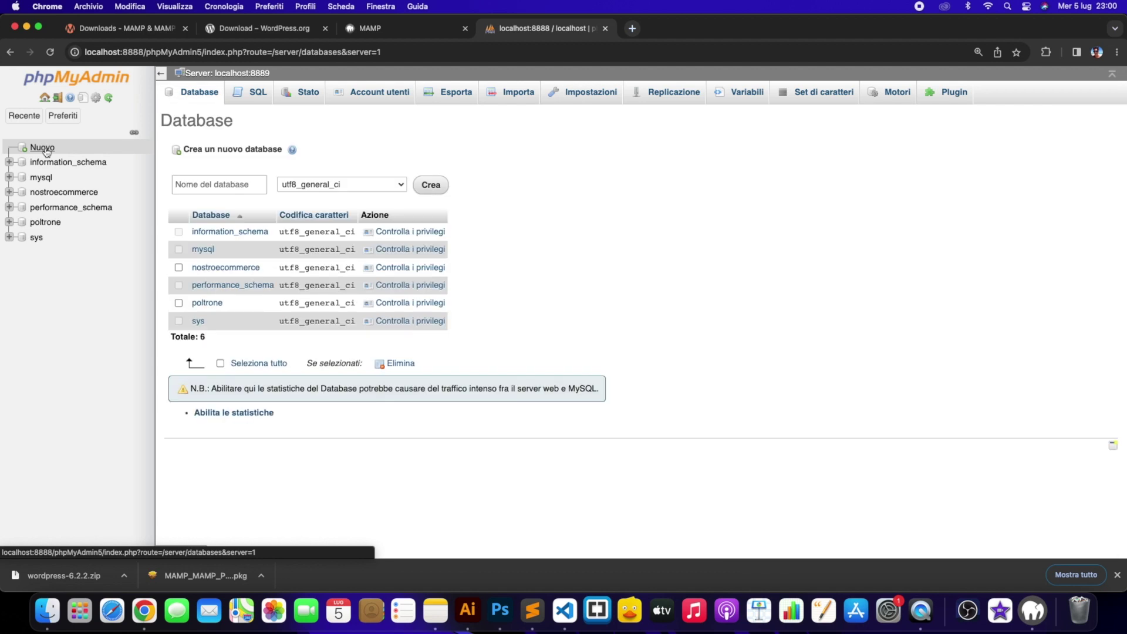
{"action": "left_click", "coordinate": [198, 184]}
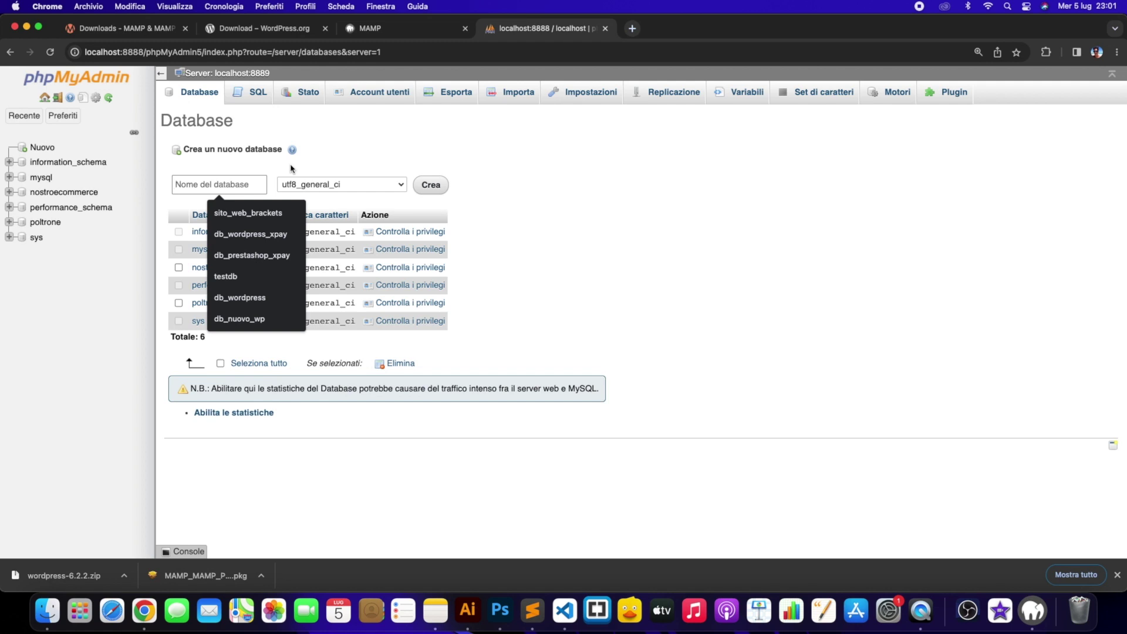
{"action": "type", "text": "nuovositotest"}
{"action": "double_click", "coordinate": [199, 184]}
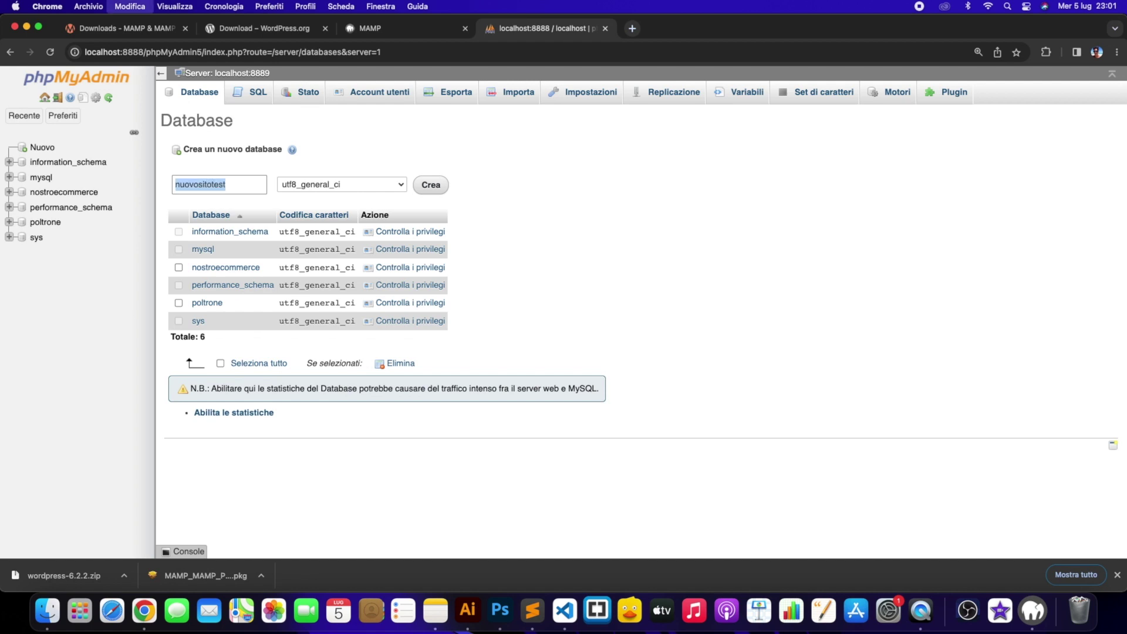
Step: Create the nuovositotest database and view its Privilegi list of users
{"action": "left_click", "coordinate": [431, 186]}
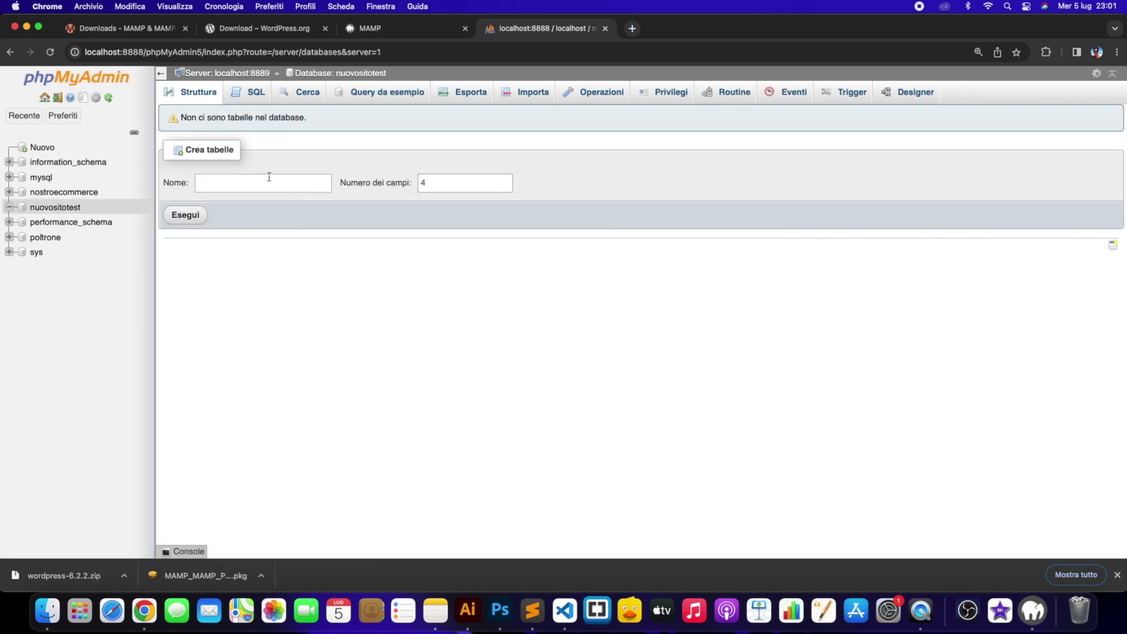
{"action": "left_click", "coordinate": [678, 100]}
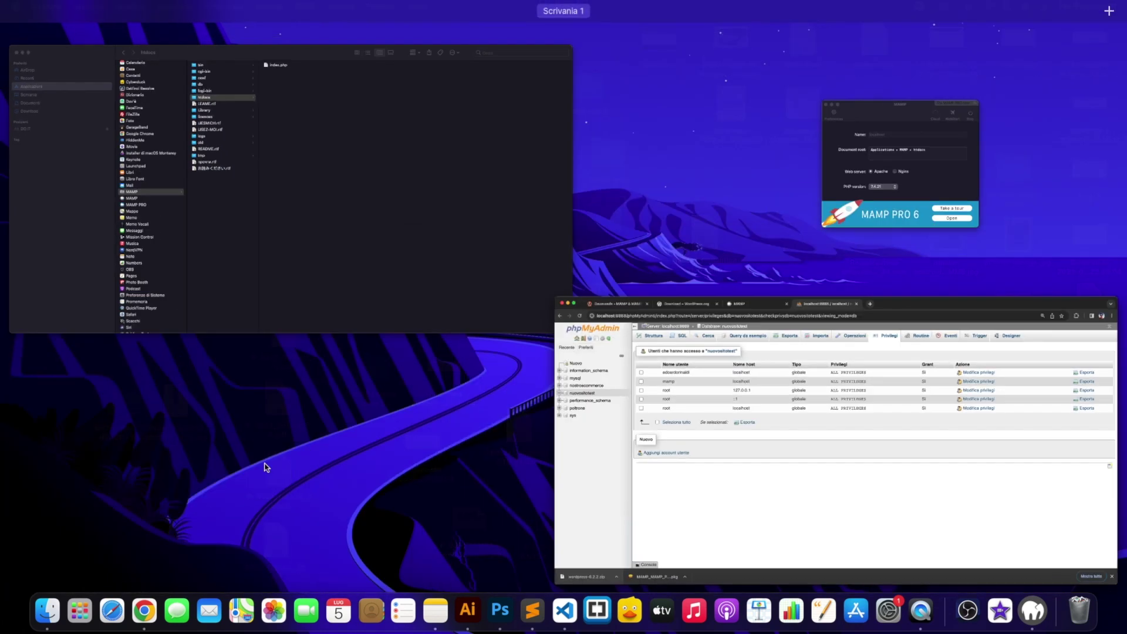
{"action": "key", "text": "ctrl+Up"}
Step: Move wordpress-6.2.2.zip into MAMP's htdocs folder in Finder
{"action": "left_click", "coordinate": [354, 259]}
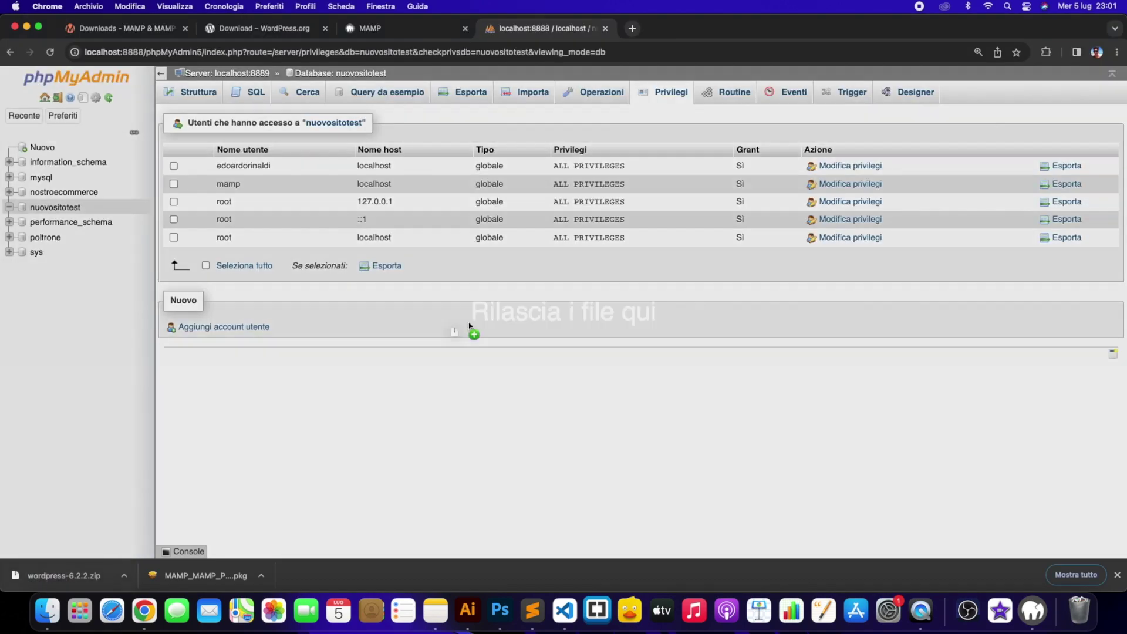
{"action": "mouse_move", "coordinate": [355, 259]}
{"action": "left_mouse_down"}
{"action": "mouse_move", "coordinate": [475, 360]}
{"action": "mouse_move", "coordinate": [717, 434]}
{"action": "left_mouse_up"}
{"action": "key", "text": "ctrl+Up"}
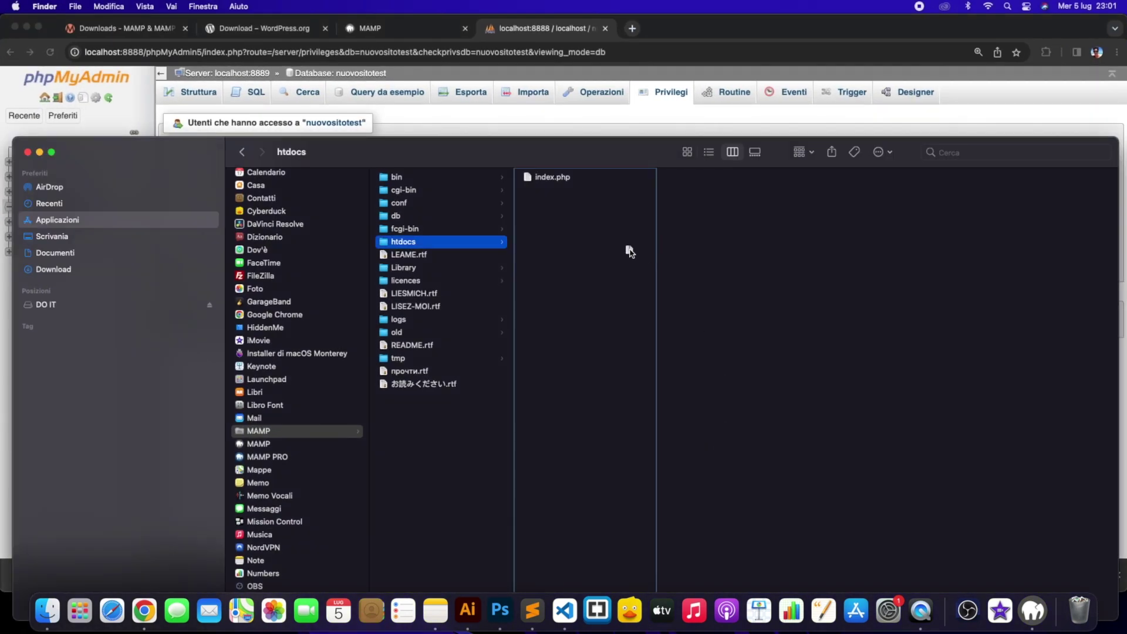
{"action": "left_click_drag", "start_coordinate": [717, 434], "coordinate": [629, 251]}
{"action": "double_click", "coordinate": [446, 30]}
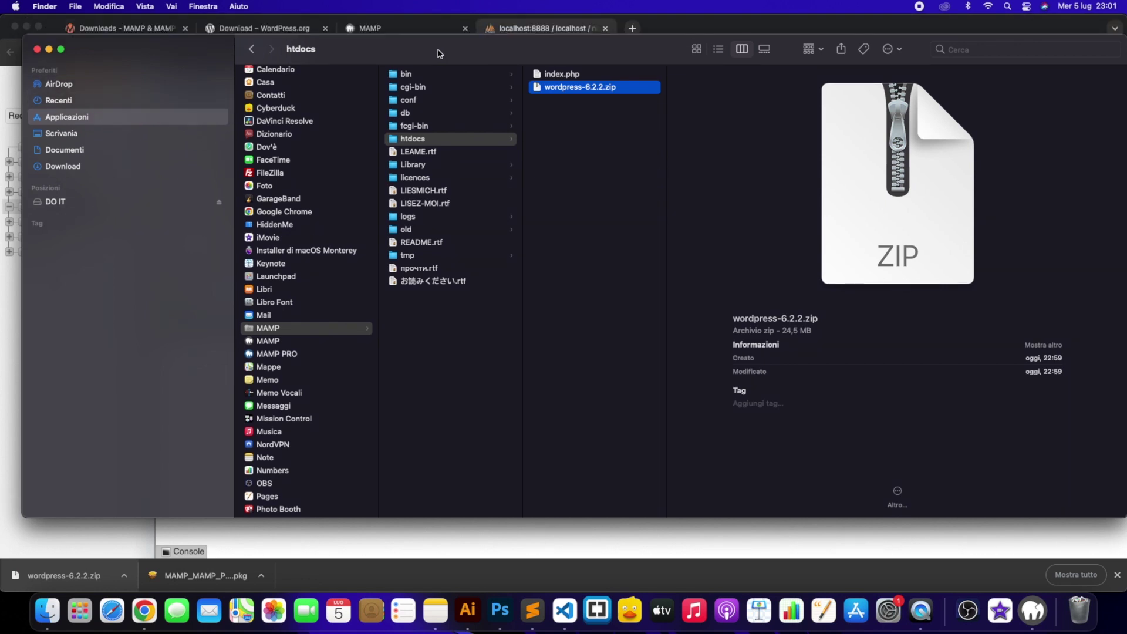
Step: Extract wordpress-6.2.2.zip and move the archive to the Trash
{"action": "double_click", "coordinate": [562, 68]}
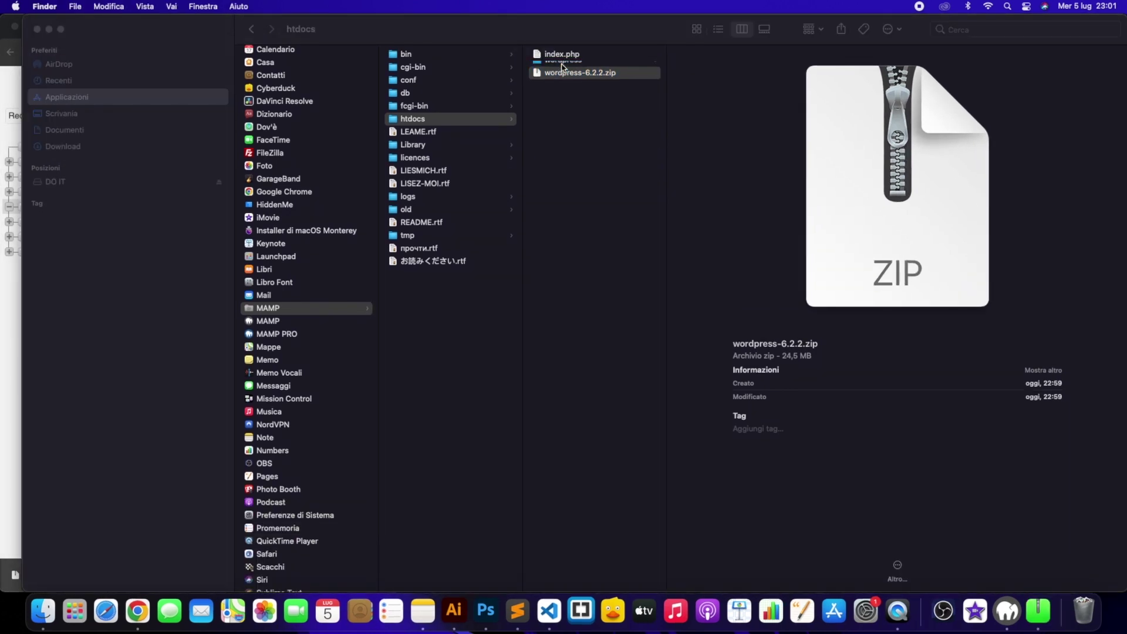
{"action": "left_click", "coordinate": [564, 80]}
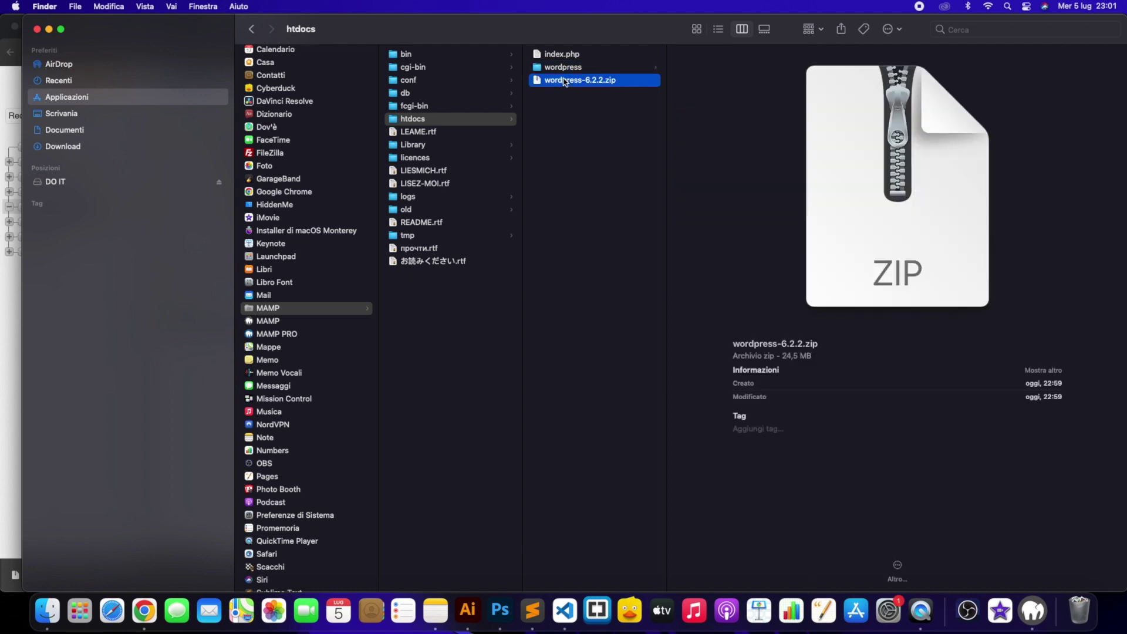
{"action": "right_click", "coordinate": [564, 82]}
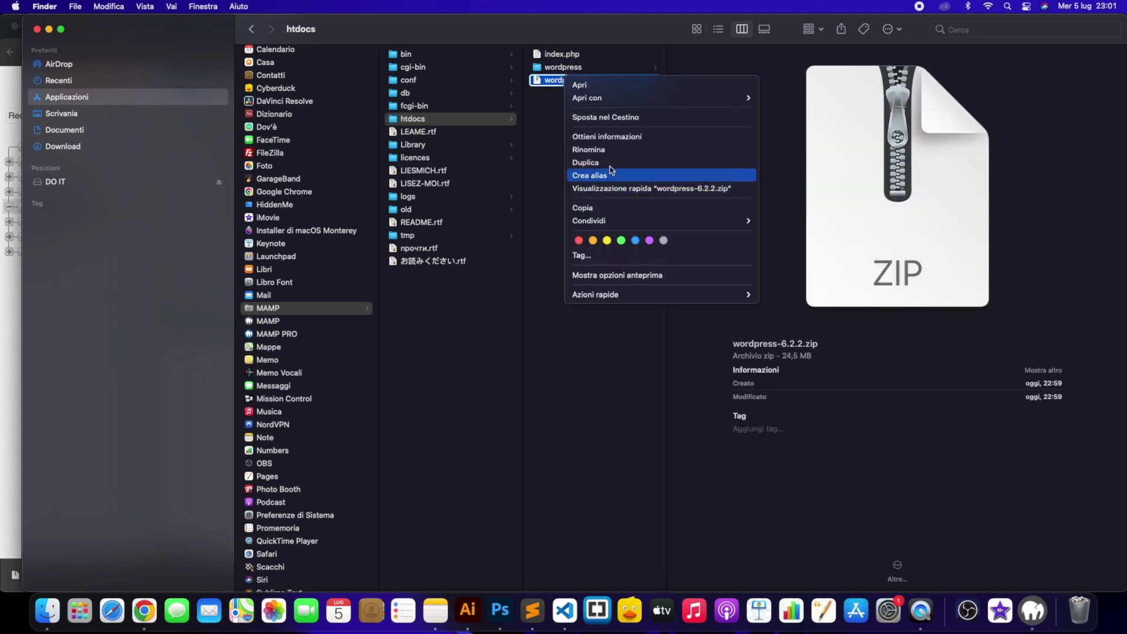
{"action": "left_click", "coordinate": [615, 117]}
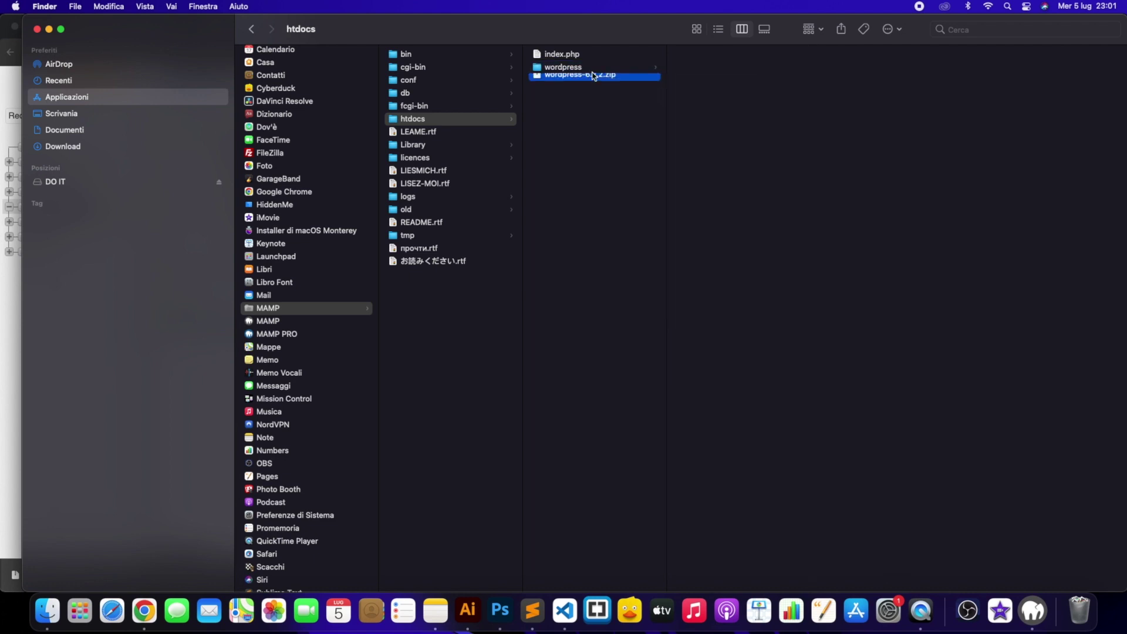
Step: Rename the extracted wordpress folder to nuovosito
{"action": "left_click", "coordinate": [595, 70]}
{"action": "key", "text": "Return"}
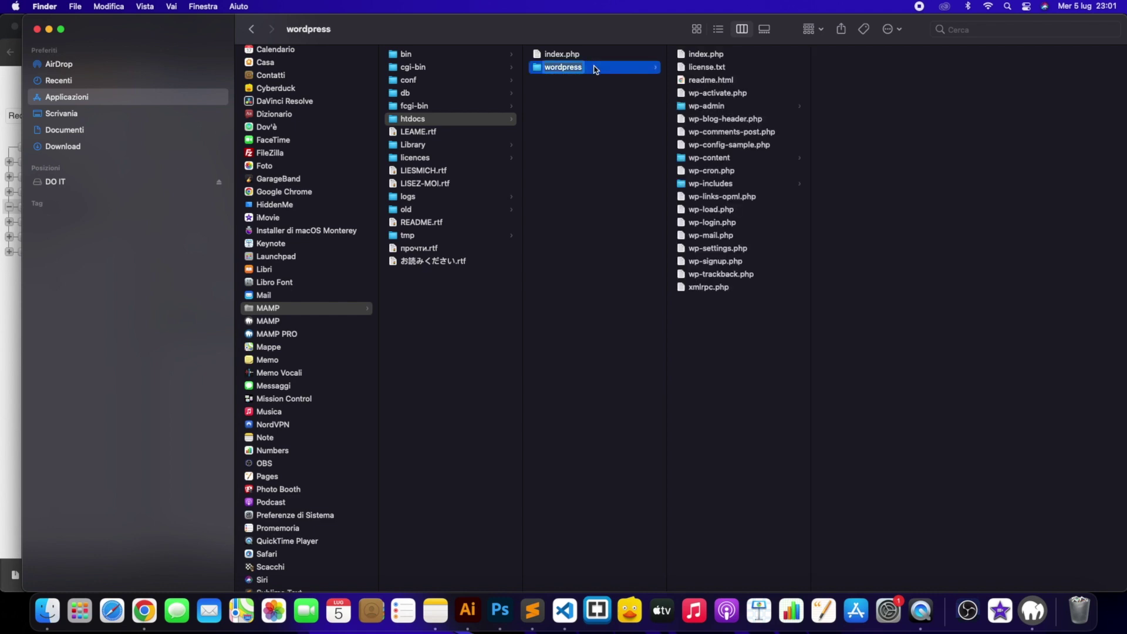
{"action": "type", "text": "nuovosito"}
{"action": "key", "text": "Return"}
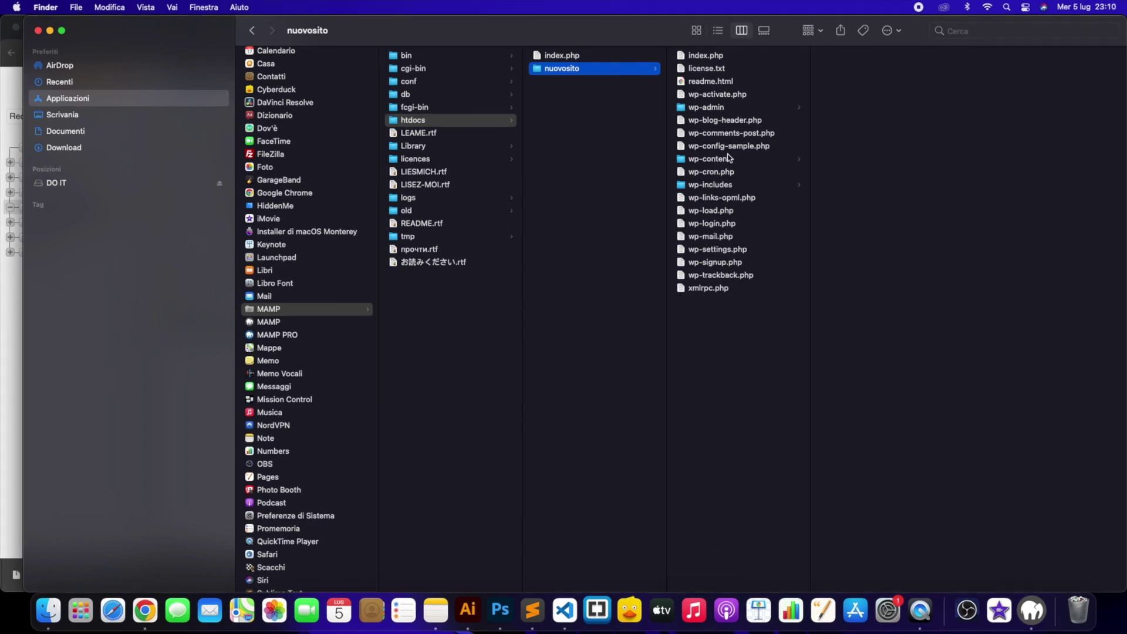
{"action": "key", "text": "super+c"}
Step: Bring up the MAMP start page in Chrome from the MAMP control window
{"action": "left_click", "coordinate": [16, 304]}
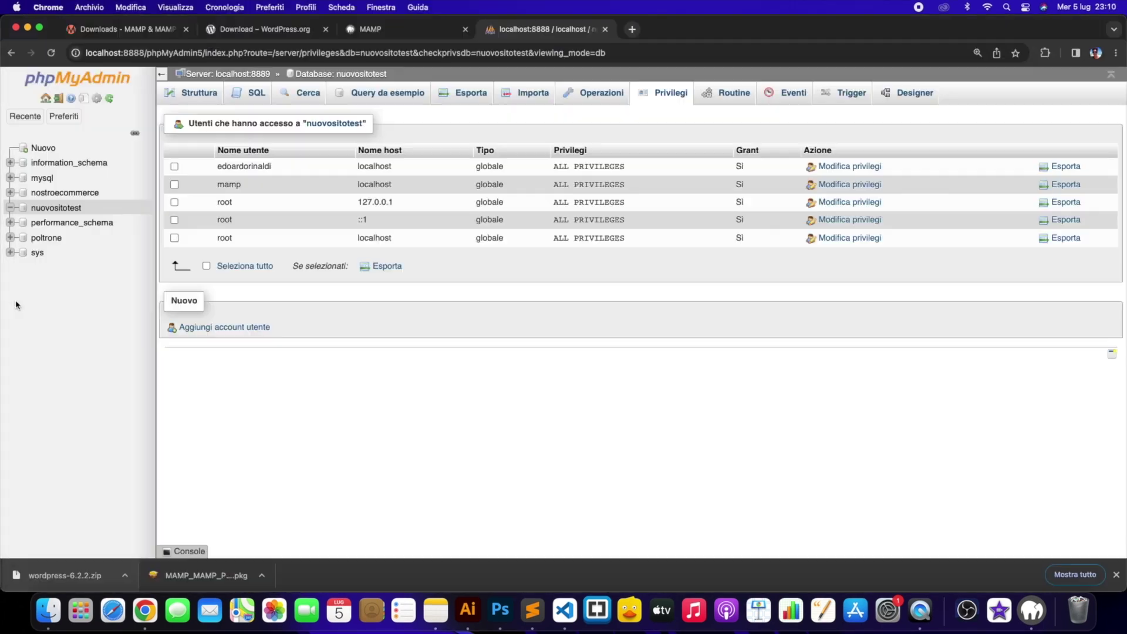
{"action": "left_click", "coordinate": [359, 32]}
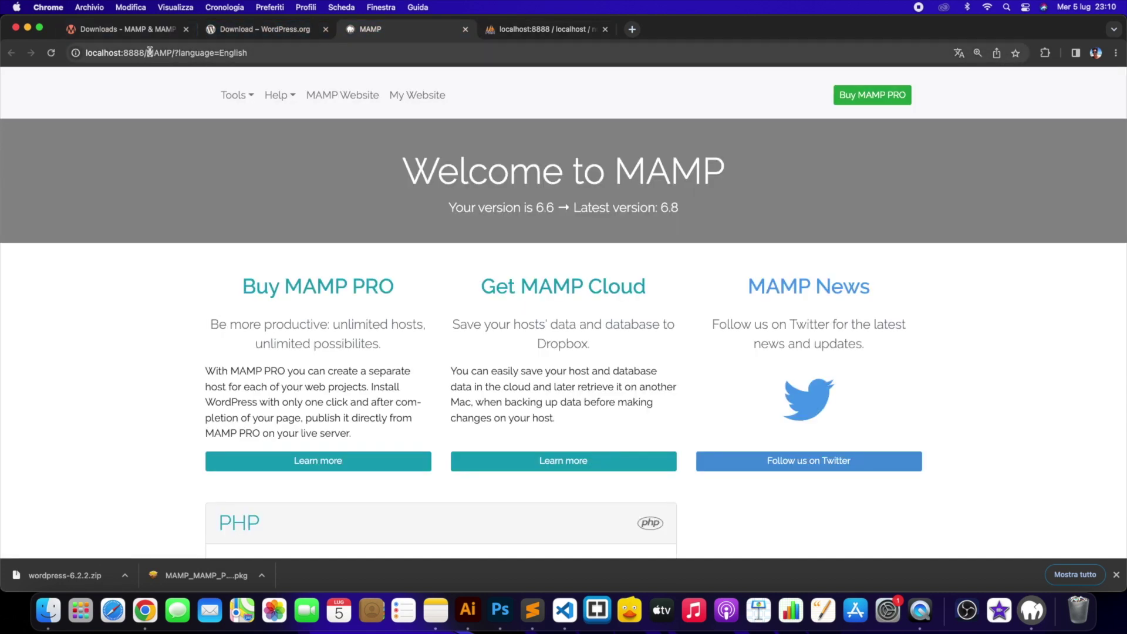
{"action": "left_click_drag", "start_coordinate": [150, 52], "coordinate": [324, 59]}
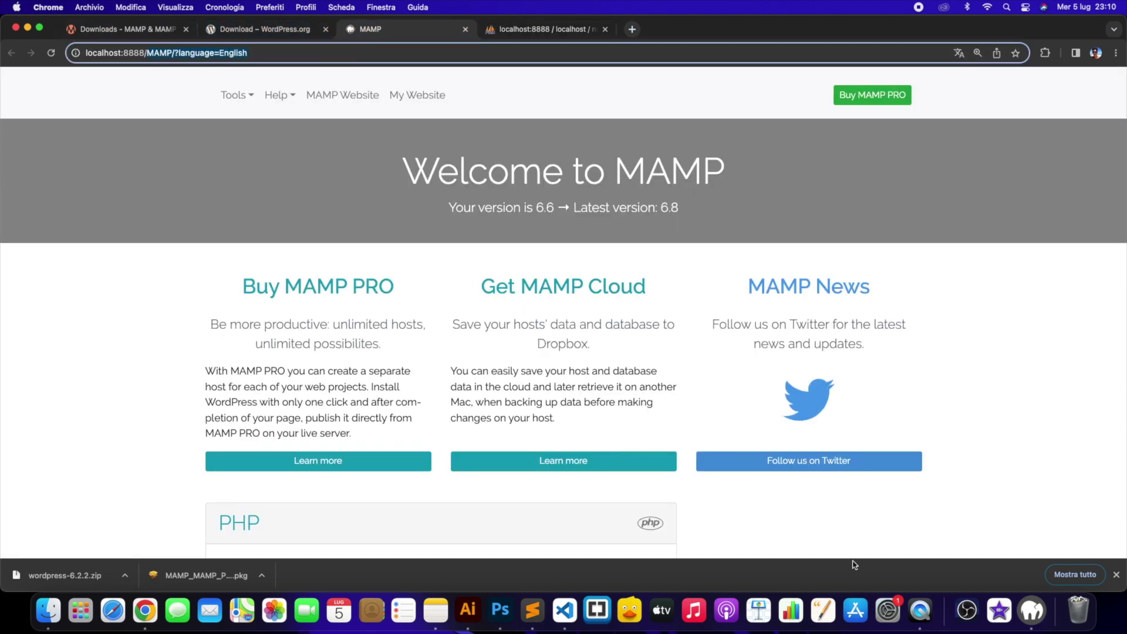
{"action": "left_click", "coordinate": [1042, 624]}
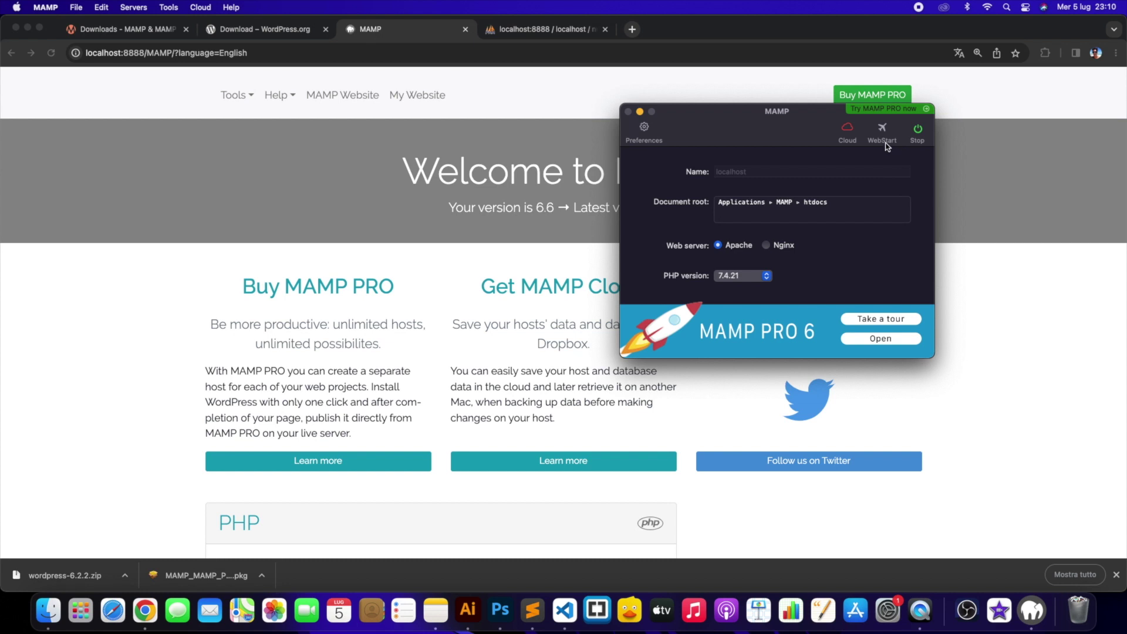
{"action": "left_click", "coordinate": [882, 135]}
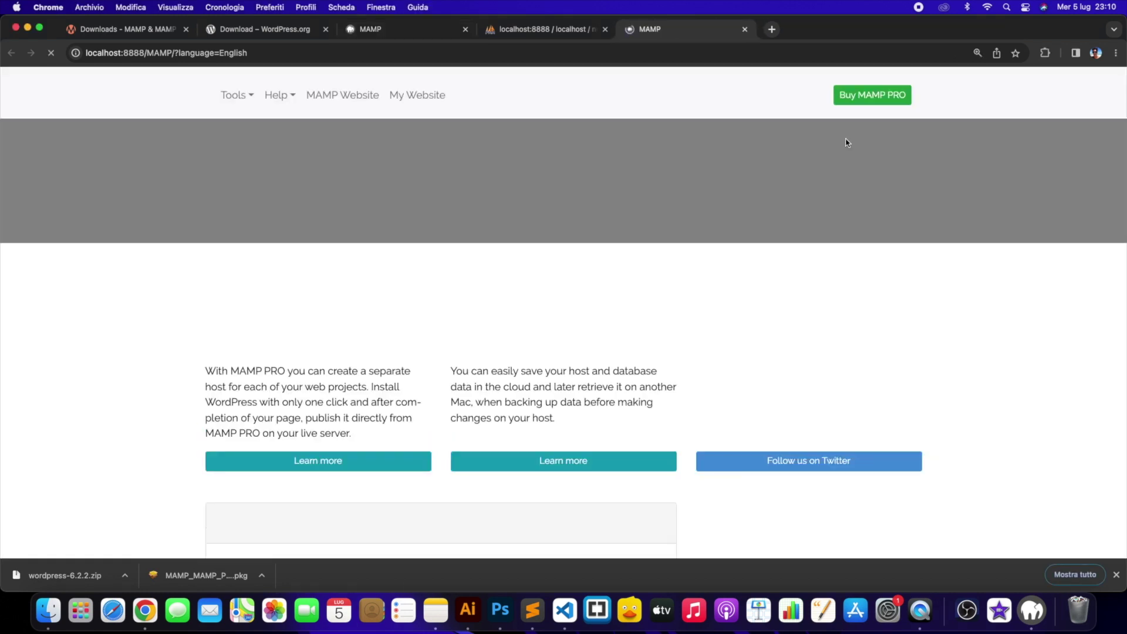
{"action": "left_click", "coordinate": [466, 29]}
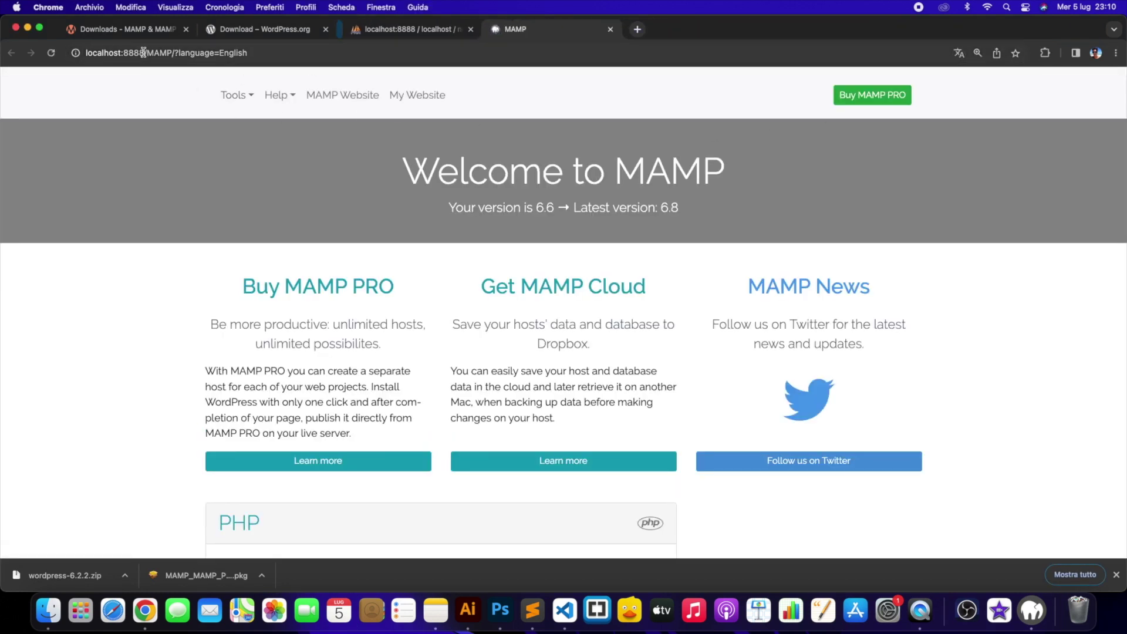
Step: Load localhost:8888/nuovosito in the address bar
{"action": "left_click_drag", "start_coordinate": [150, 54], "coordinate": [346, 54]}
{"action": "key", "text": "BackSpace"}
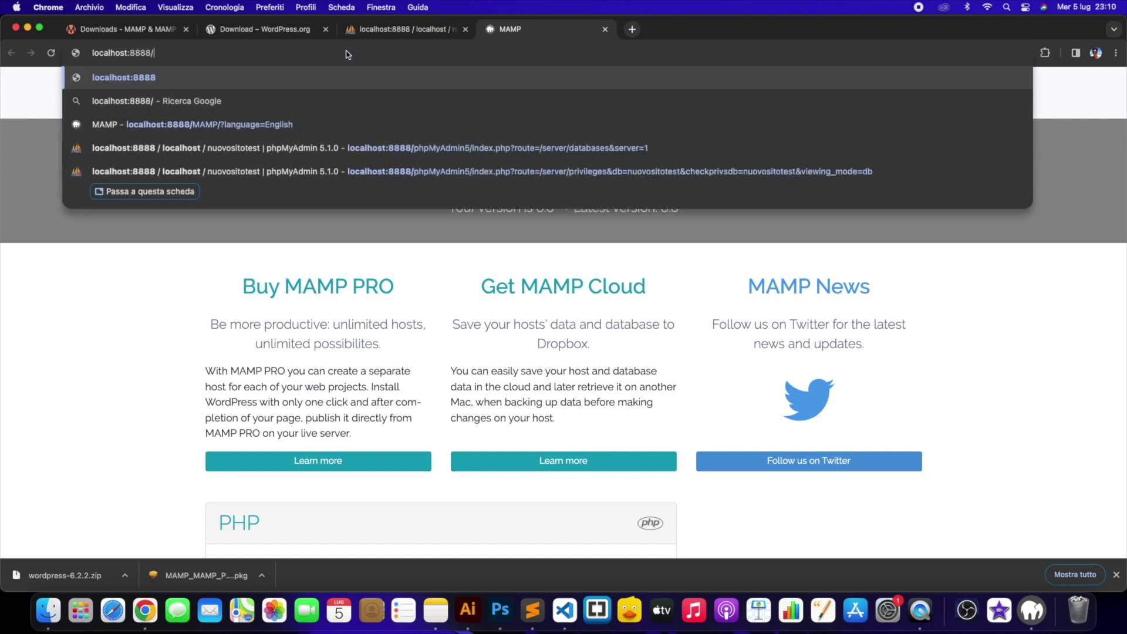
{"action": "type", "text": "nuovosito"}
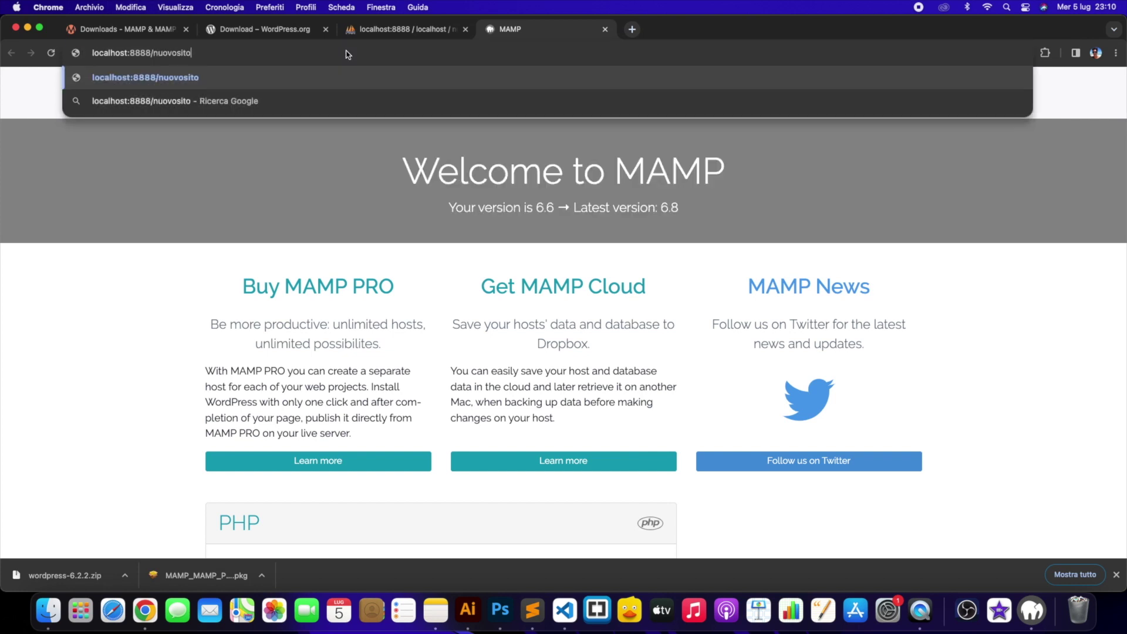
{"action": "key", "text": "Return"}
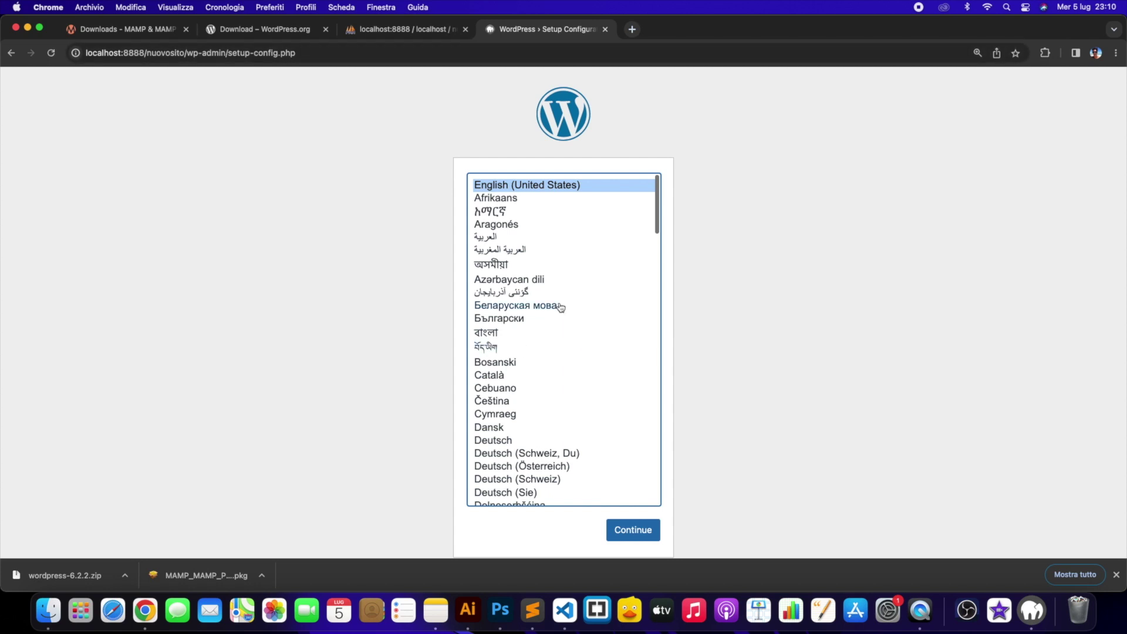
Step: Choose Italiano as the WordPress installer language and continue
{"action": "scroll", "coordinate": [554, 299], "scroll_direction": "down", "scroll_amount": 5}
{"action": "scroll", "coordinate": [552, 295], "scroll_direction": "down", "scroll_amount": 3}
{"action": "scroll", "coordinate": [553, 295], "scroll_direction": "down", "scroll_amount": 4}
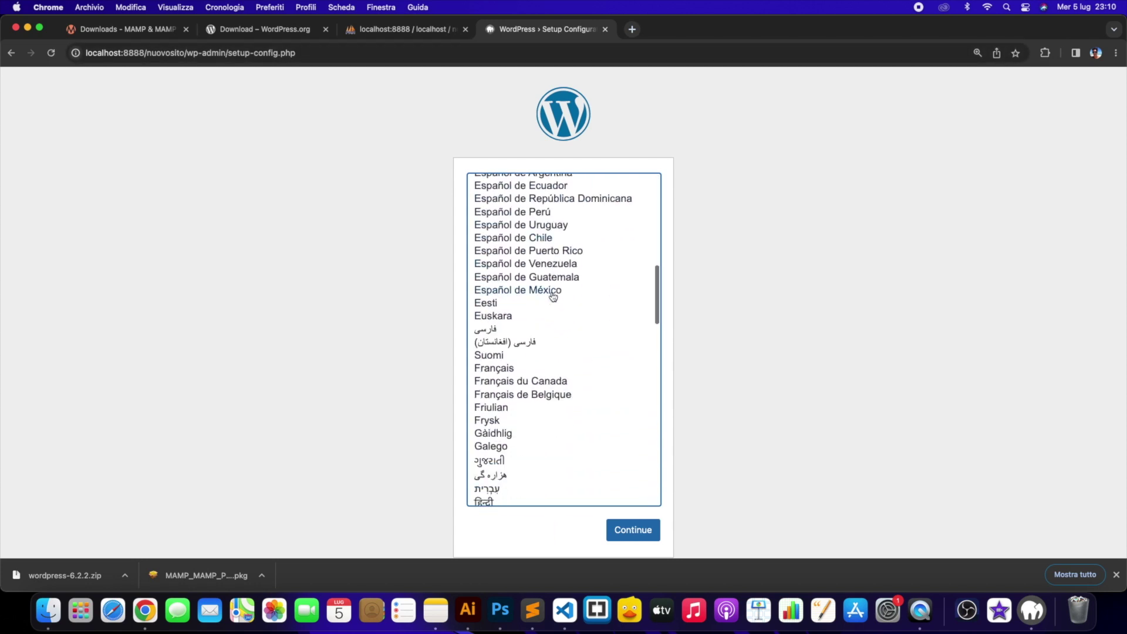
{"action": "type", "text": "it"}
{"action": "left_click", "coordinate": [619, 529]}
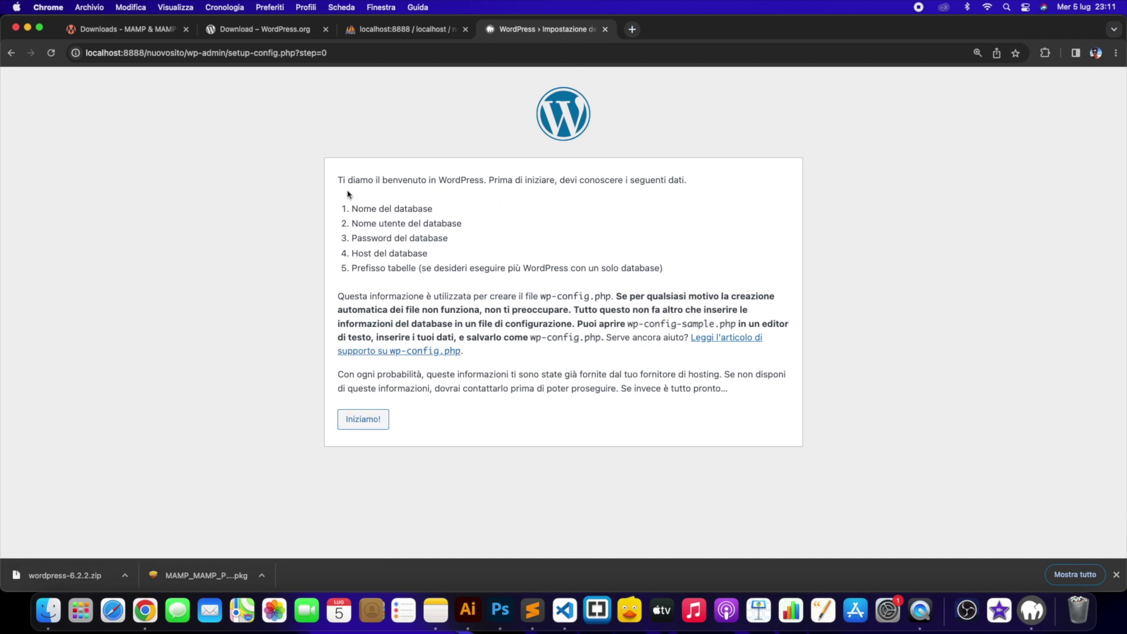
Step: Read the setup introduction, click Iniziamo!, then select nuovositotest in phpMyAdmin
{"action": "left_click_drag", "start_coordinate": [337, 182], "coordinate": [573, 361]}
{"action": "left_click", "coordinate": [569, 378]}
{"action": "left_click_drag", "start_coordinate": [350, 208], "coordinate": [469, 254]}
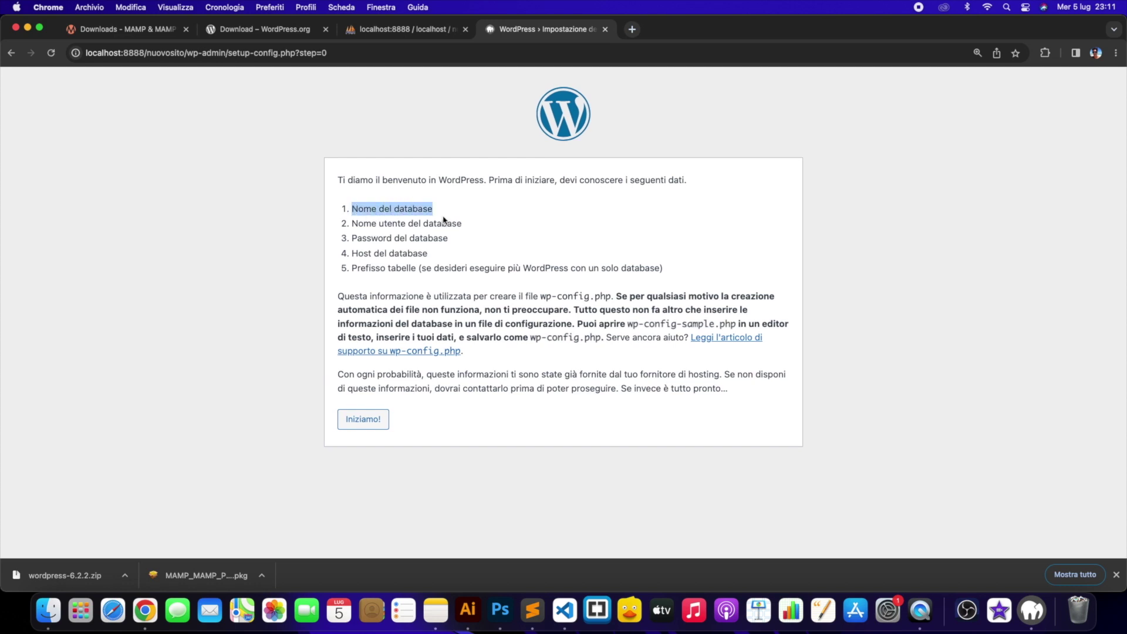
{"action": "left_click", "coordinate": [418, 419]}
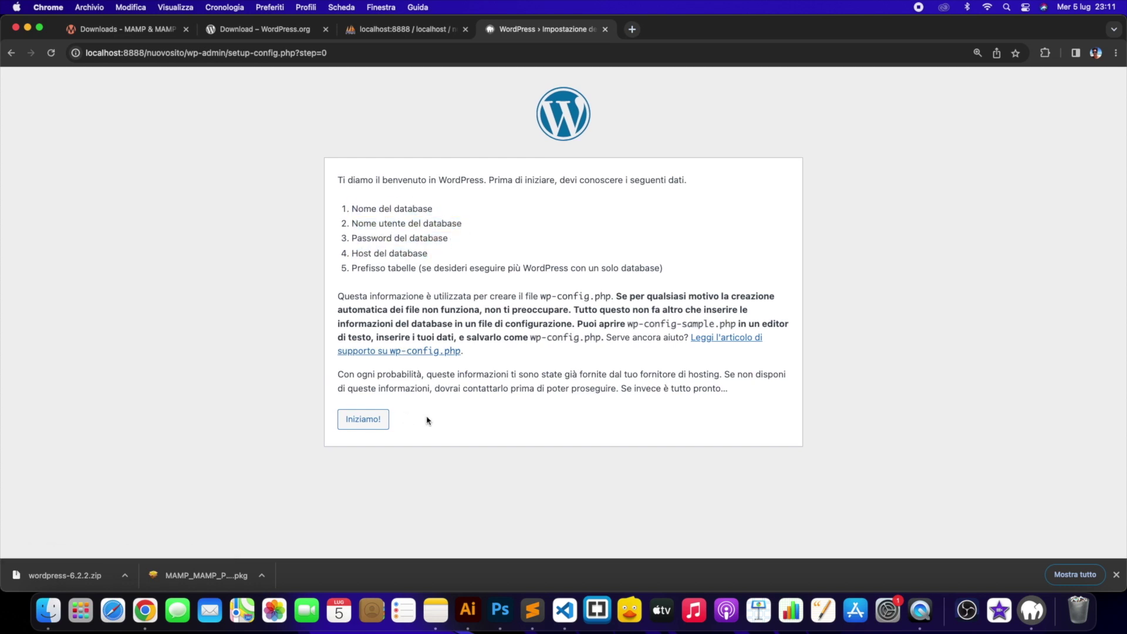
{"action": "left_click", "coordinate": [382, 423]}
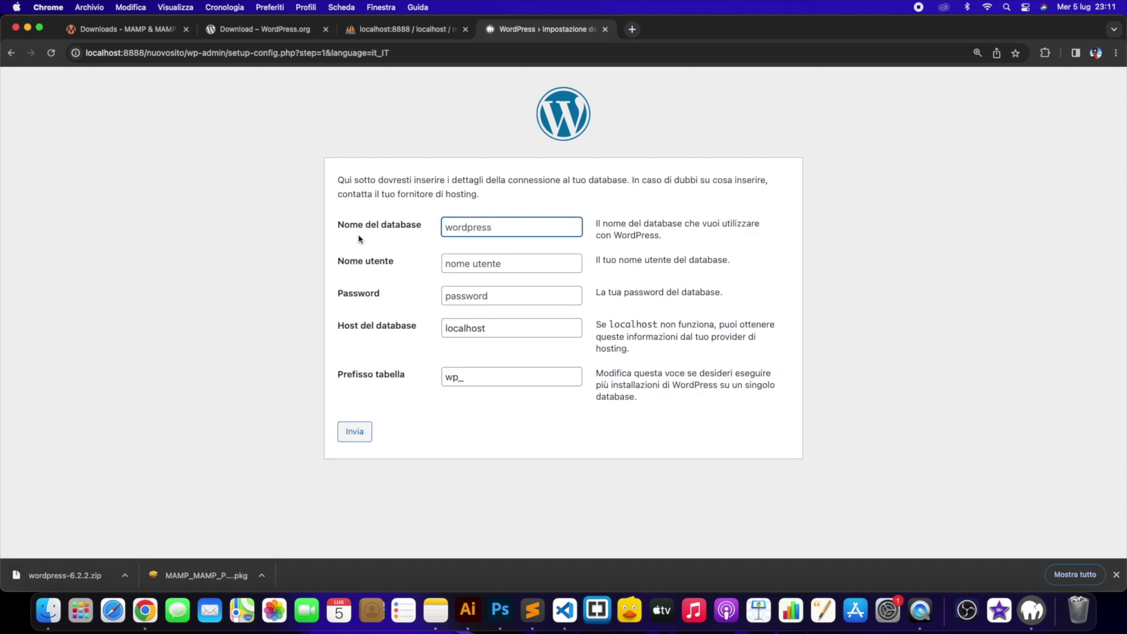
{"action": "left_click", "coordinate": [395, 32]}
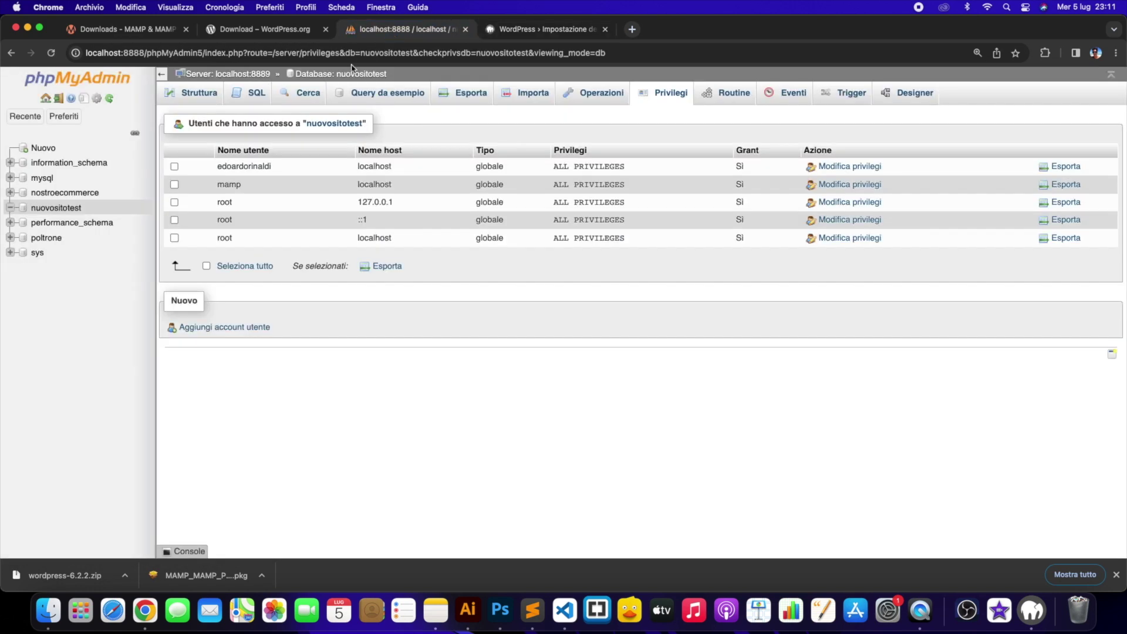
{"action": "left_click_drag", "start_coordinate": [106, 211], "coordinate": [36, 209]}
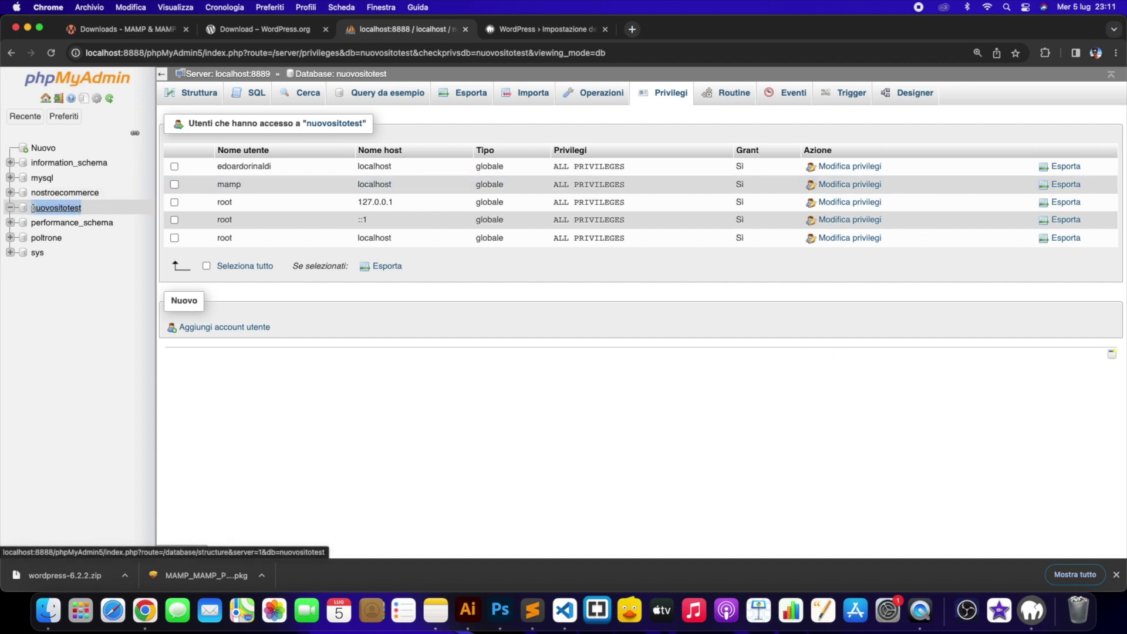
Step: Copy nuovositotest and paste it into WordPress's Nome del database field
{"action": "right_click", "coordinate": [47, 214]}
{"action": "key", "text": "Escape"}
{"action": "right_click", "coordinate": [33, 210]}
{"action": "left_click", "coordinate": [66, 294]}
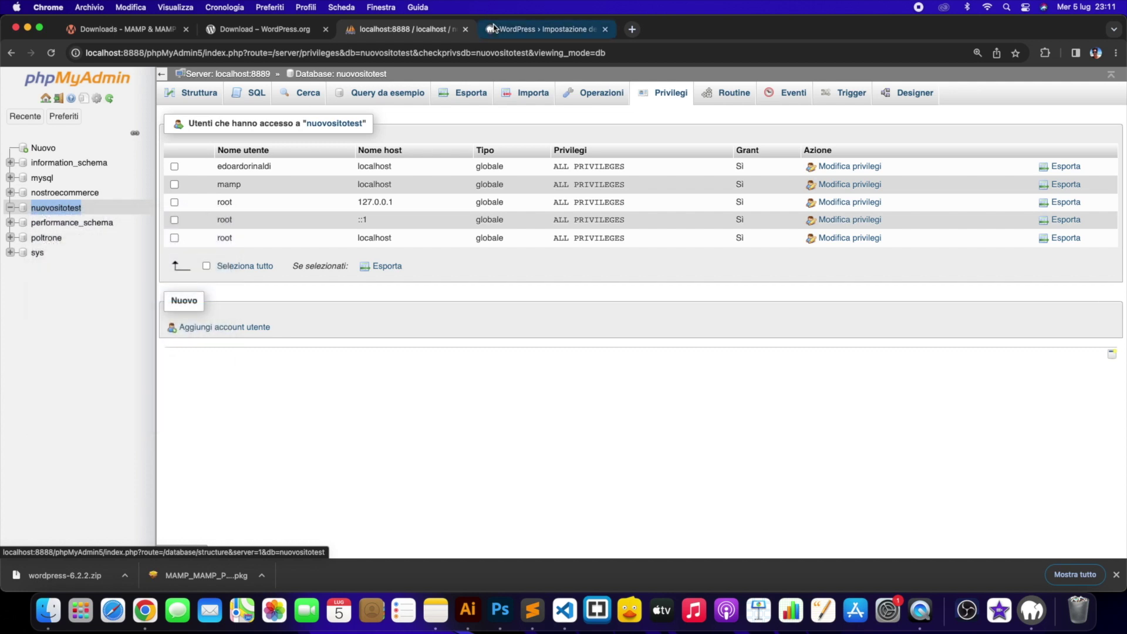
{"action": "left_click", "coordinate": [545, 29]}
{"action": "type", "text": "nuovositotest"}
Step: Return to phpMyAdmin to review the existing users with access to nuovositotest
{"action": "left_click", "coordinate": [482, 268]}
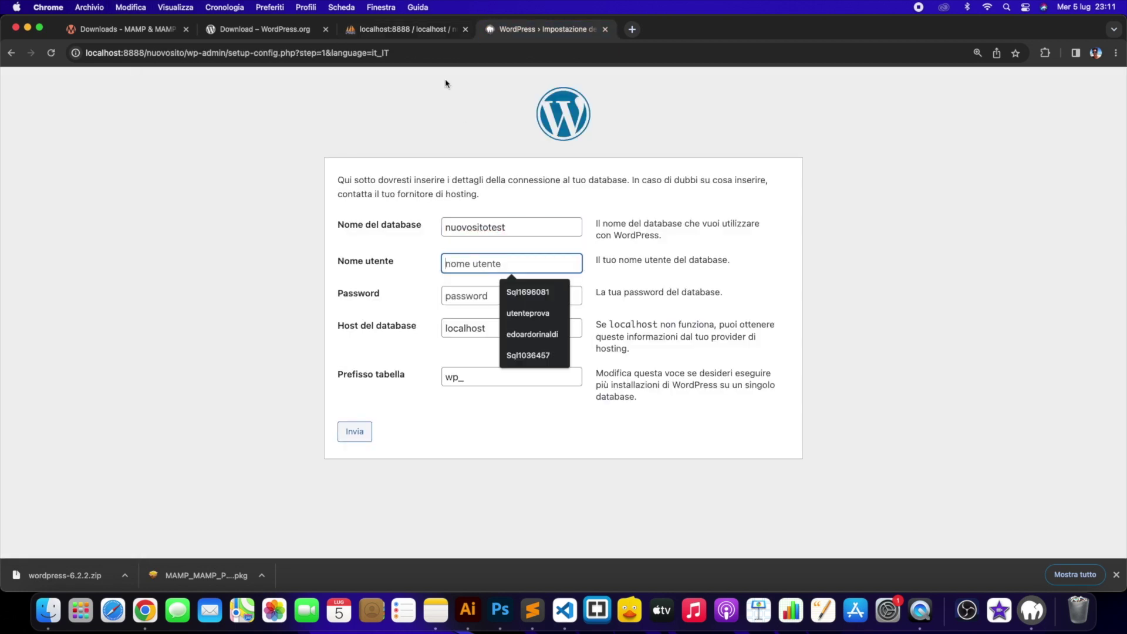
{"action": "left_click", "coordinate": [433, 34]}
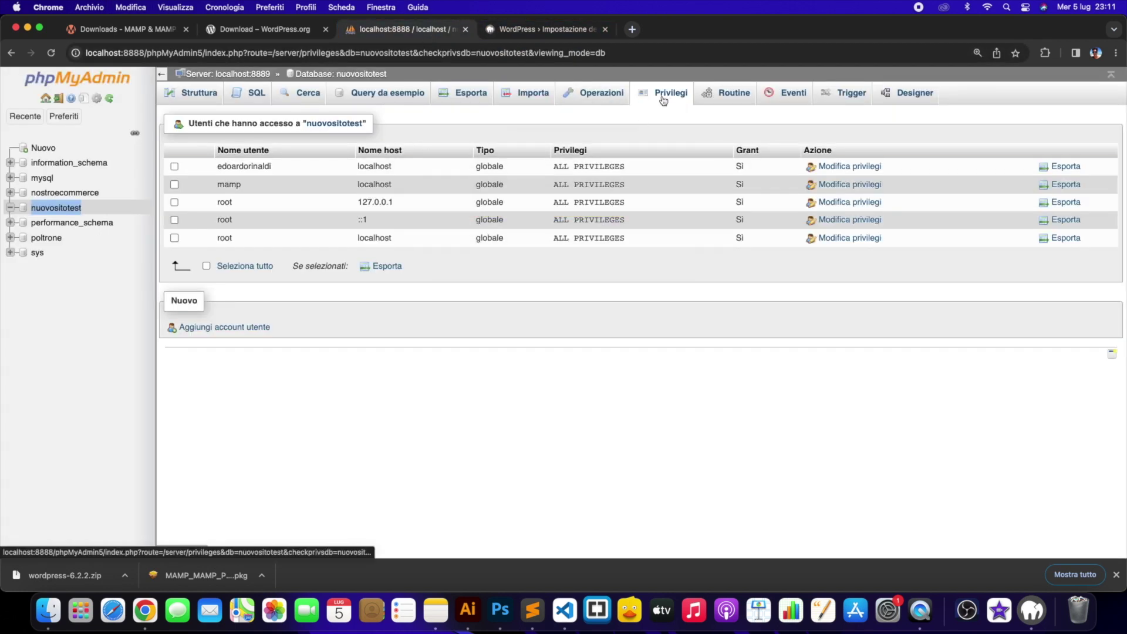
{"action": "left_click_drag", "start_coordinate": [280, 170], "coordinate": [220, 167]}
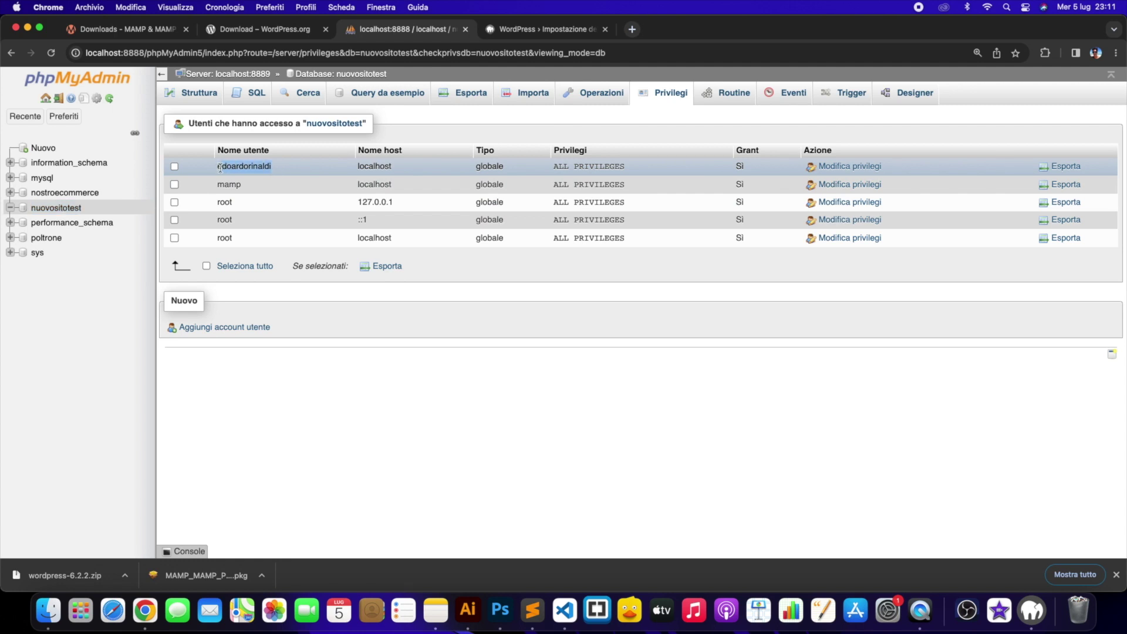
{"action": "left_click", "coordinate": [450, 295]}
Step: Add user account nuovoutente on Locale host, entering and confirming its password, with native MySQL authentication
{"action": "left_click", "coordinate": [215, 328]}
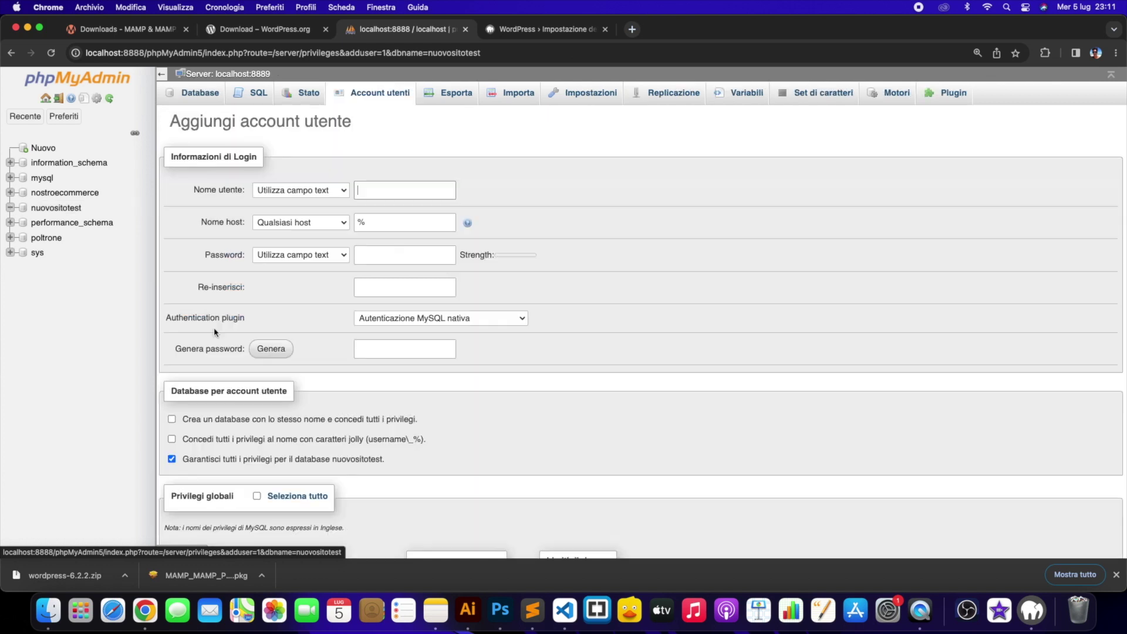
{"action": "left_click", "coordinate": [410, 190]}
{"action": "type", "text": "nuovoutente"}
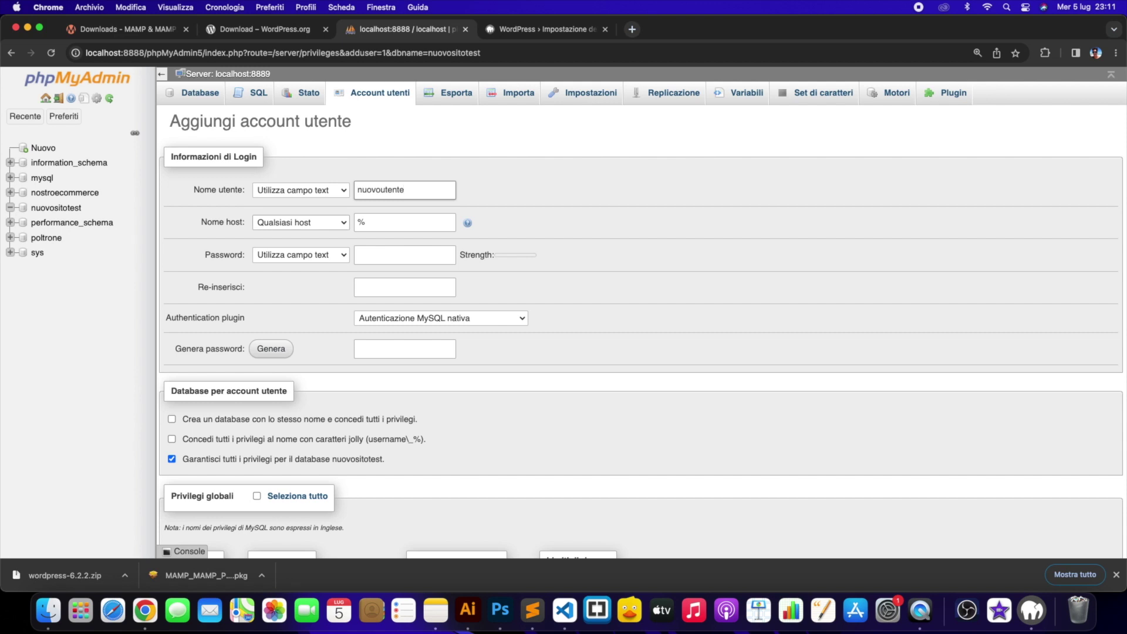
{"action": "left_click", "coordinate": [331, 226]}
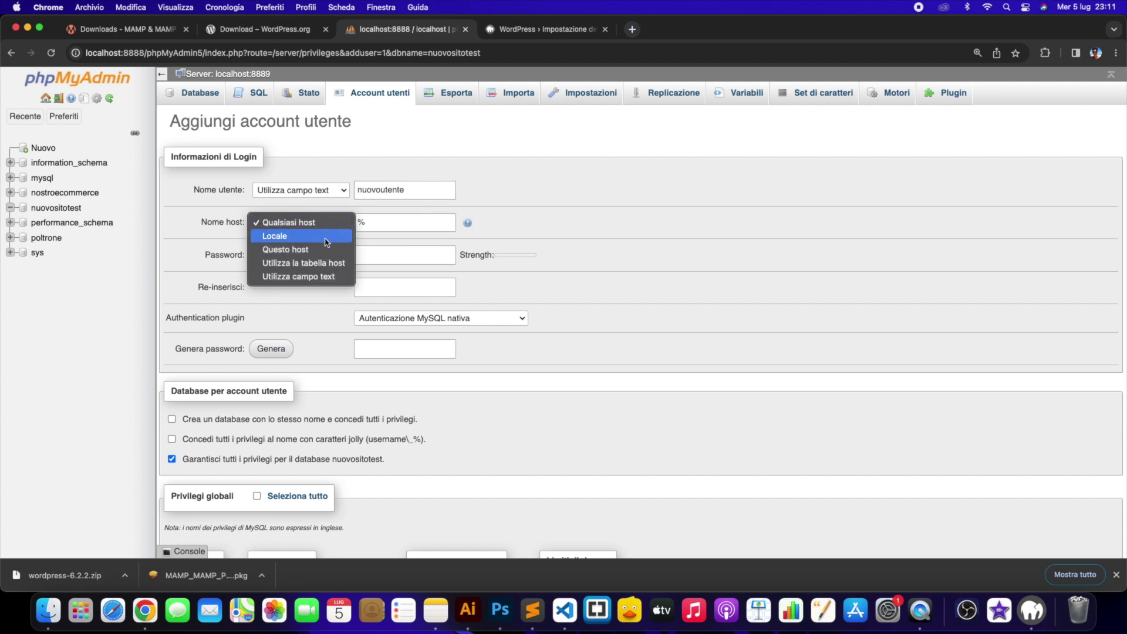
{"action": "left_click", "coordinate": [325, 237]}
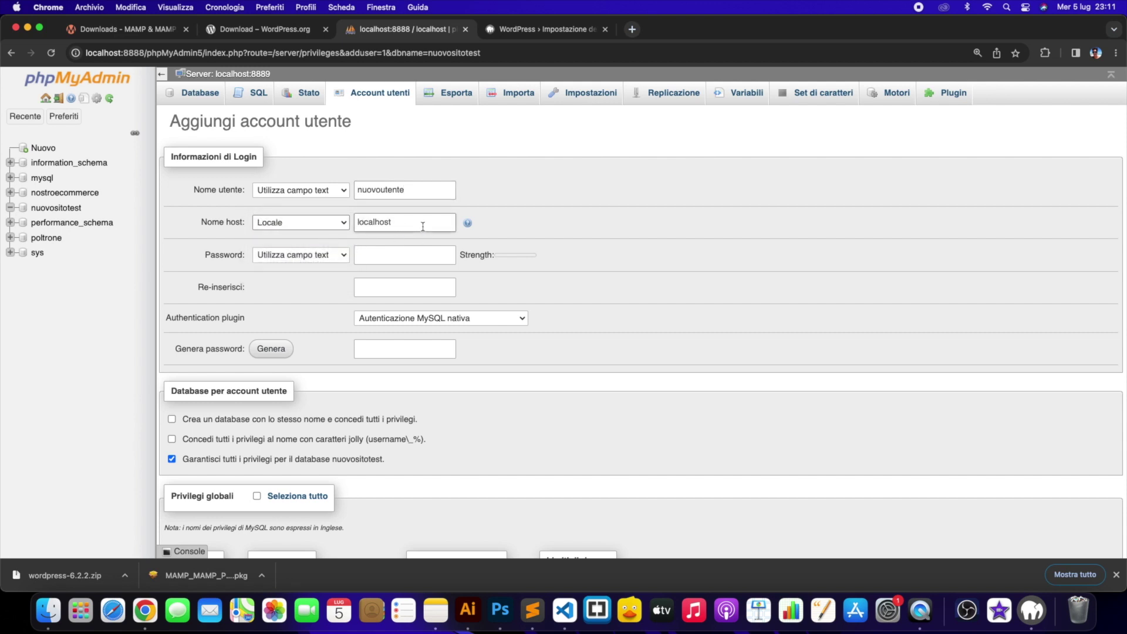
{"action": "left_click", "coordinate": [401, 256]}
{"action": "key", "text": "Tab"}
{"action": "left_click", "coordinate": [411, 329]}
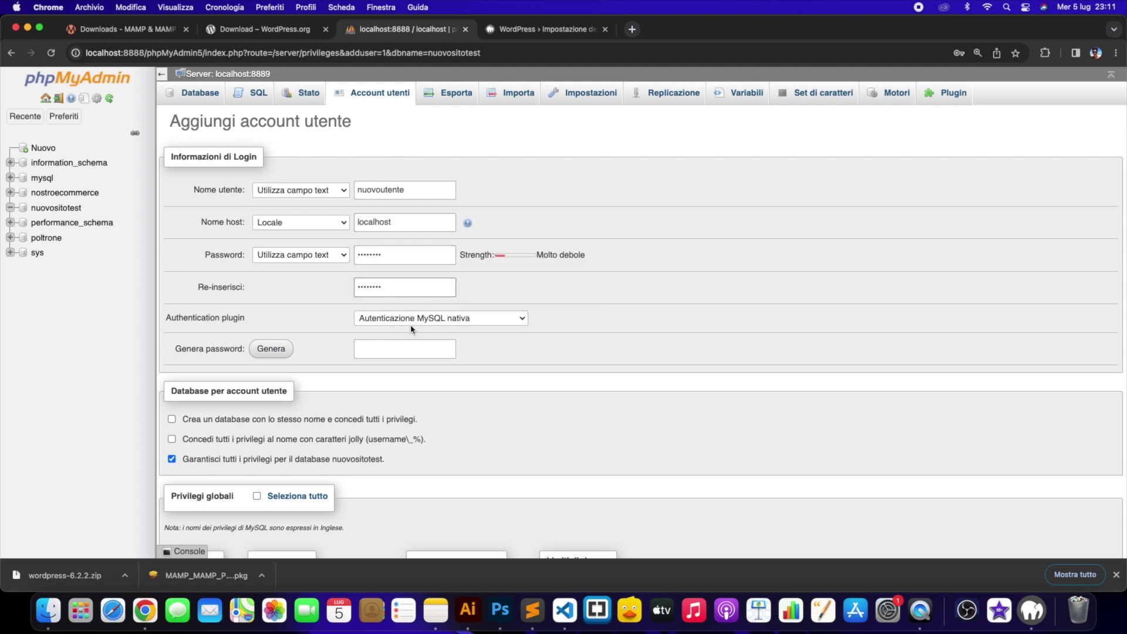
{"action": "left_click", "coordinate": [414, 321]}
{"action": "left_click", "coordinate": [574, 356]}
Step: Tick Seleziona tutto for global privileges and create the account with Esegui
{"action": "scroll", "coordinate": [575, 356], "scroll_direction": "down", "scroll_amount": 1}
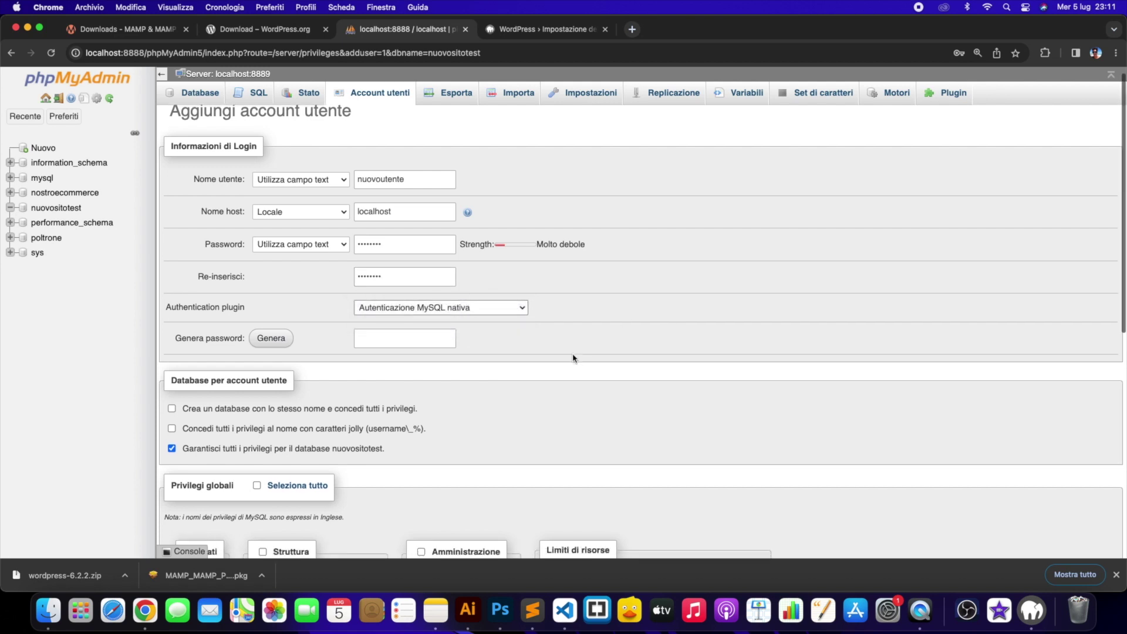
{"action": "scroll", "coordinate": [577, 356], "scroll_direction": "down", "scroll_amount": 3}
{"action": "scroll", "coordinate": [327, 349], "scroll_direction": "down", "scroll_amount": 5}
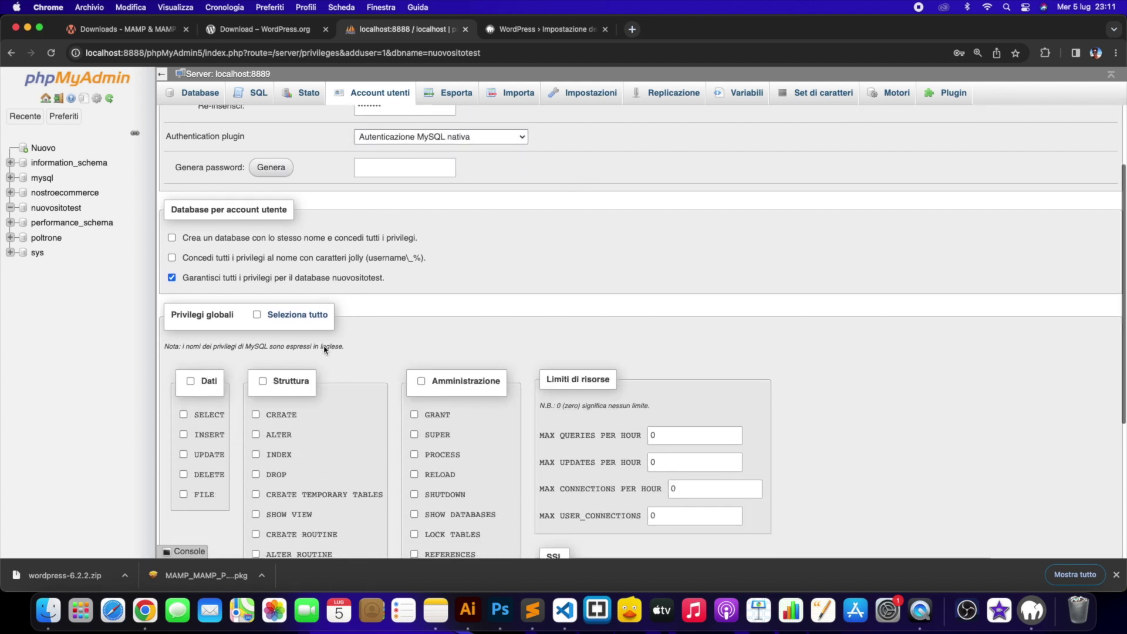
{"action": "left_click", "coordinate": [317, 320]}
{"action": "scroll", "coordinate": [385, 344], "scroll_direction": "down", "scroll_amount": 3}
{"action": "scroll", "coordinate": [384, 345], "scroll_direction": "down", "scroll_amount": 5}
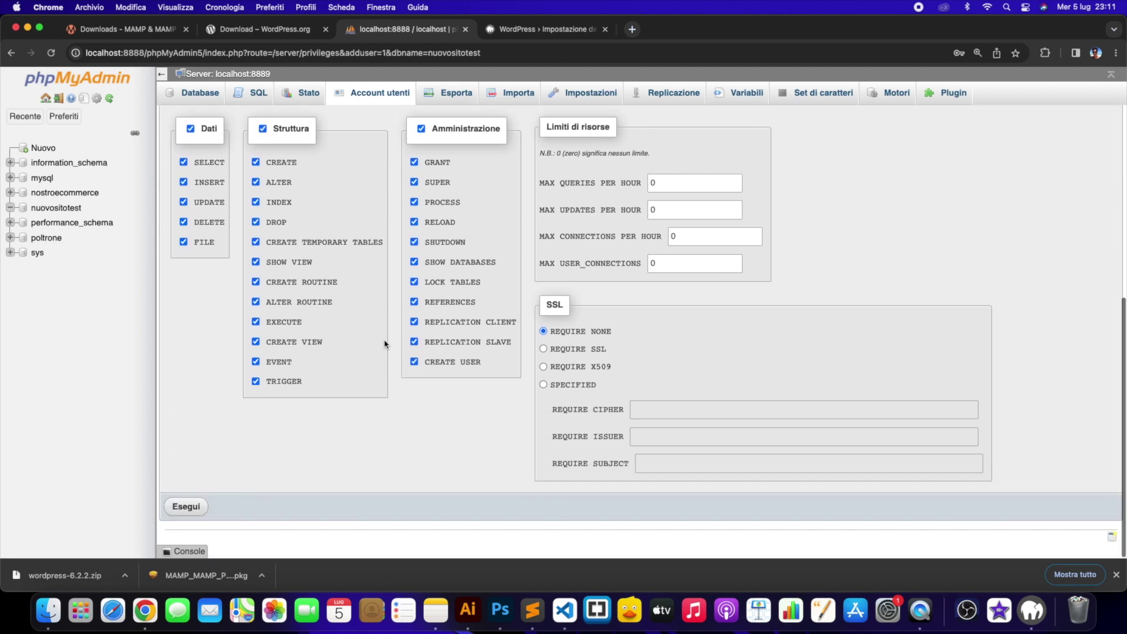
{"action": "left_click", "coordinate": [196, 512]}
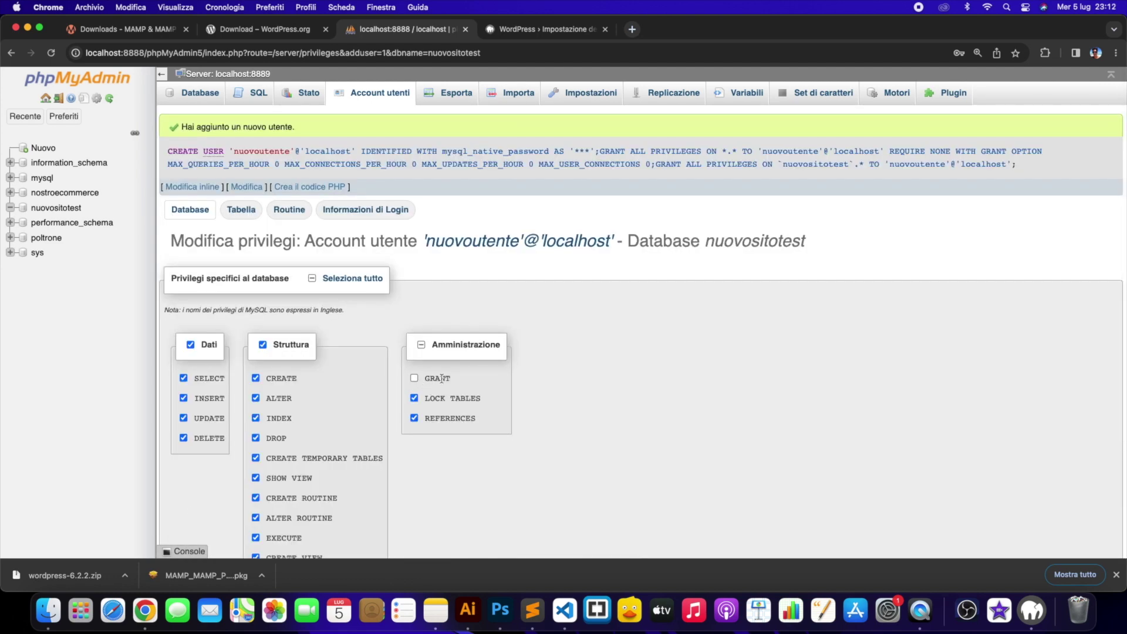
Step: Open nuovositotest's Privilegi list and copy the new user name nuovoutente
{"action": "scroll", "coordinate": [513, 360], "scroll_direction": "down", "scroll_amount": 3}
{"action": "scroll", "coordinate": [515, 361], "scroll_direction": "up", "scroll_amount": 3}
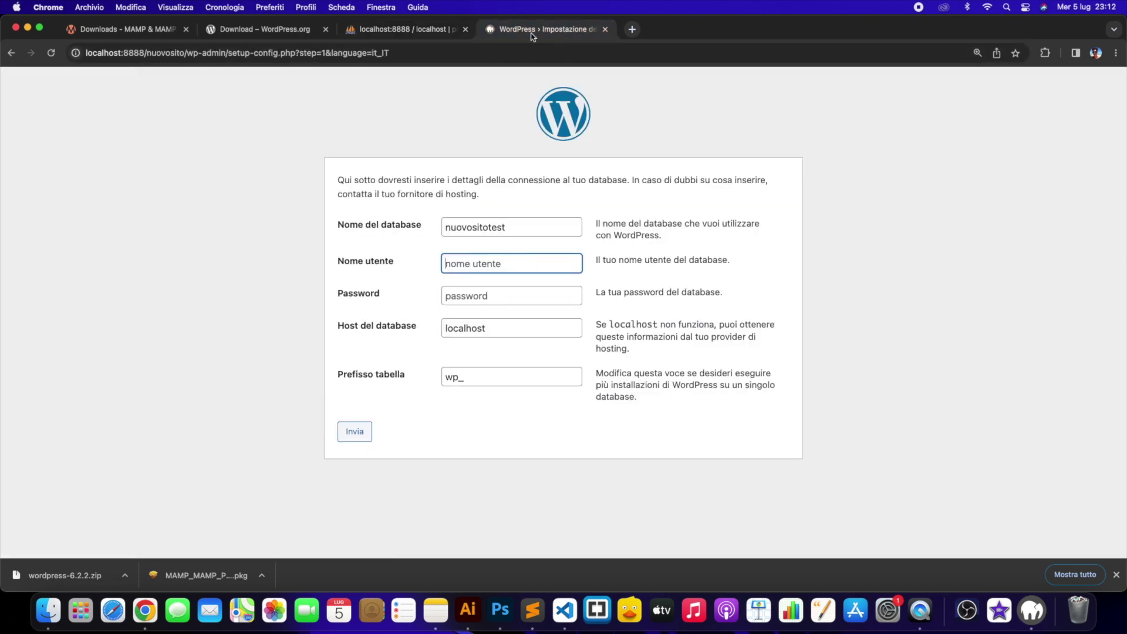
{"action": "left_click", "coordinate": [531, 30]}
{"action": "left_click", "coordinate": [424, 28]}
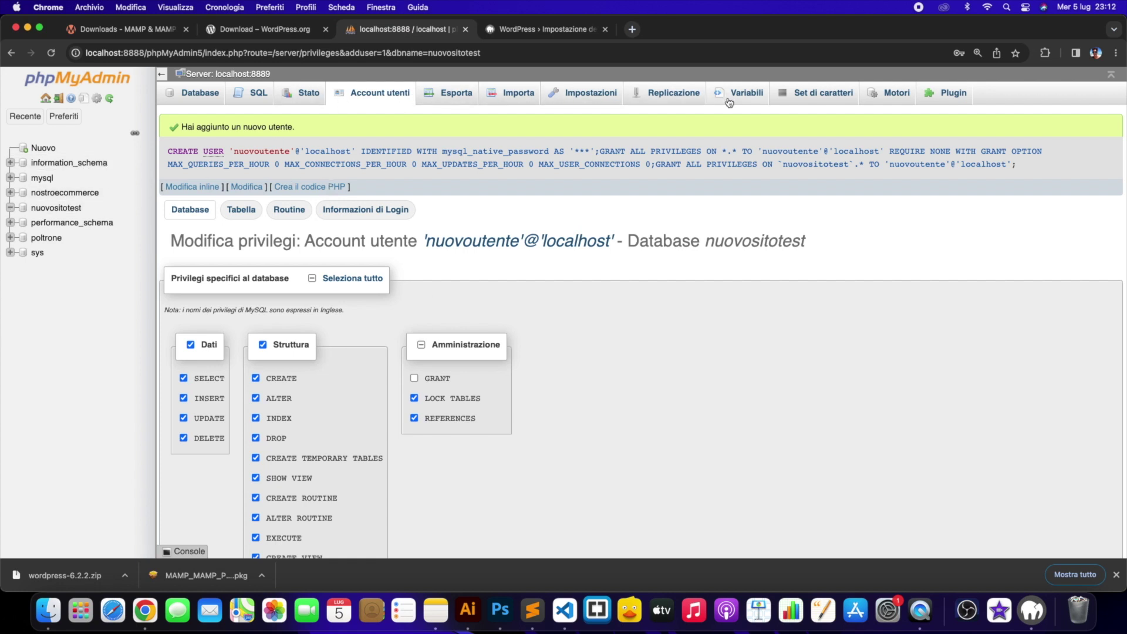
{"action": "left_click", "coordinate": [200, 93]}
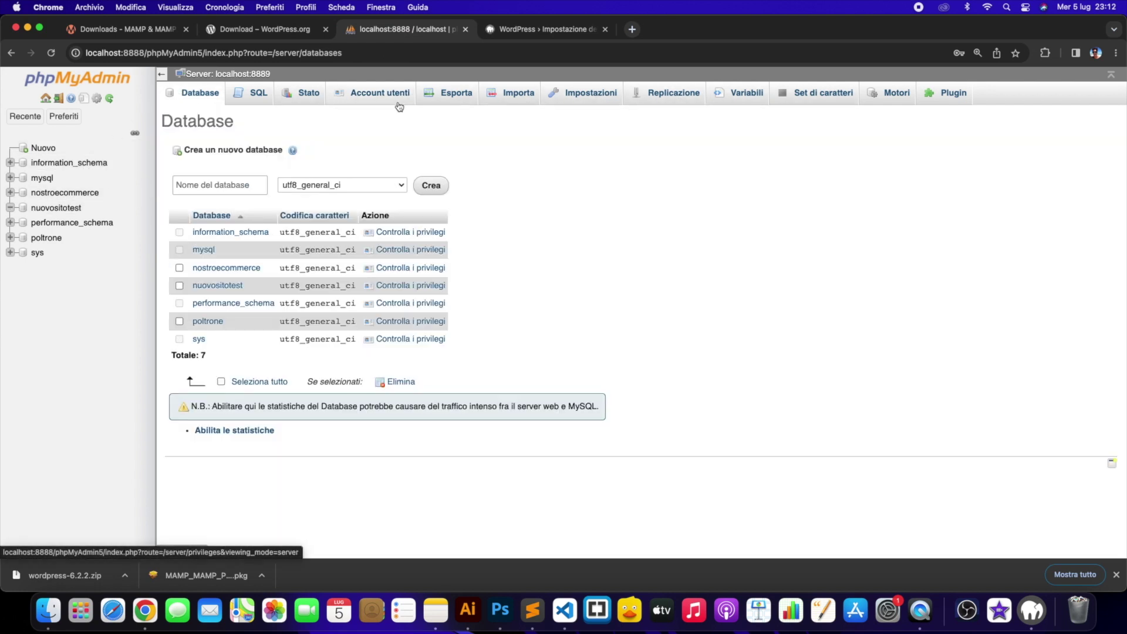
{"action": "left_click", "coordinate": [51, 209]}
{"action": "left_click", "coordinate": [638, 103]}
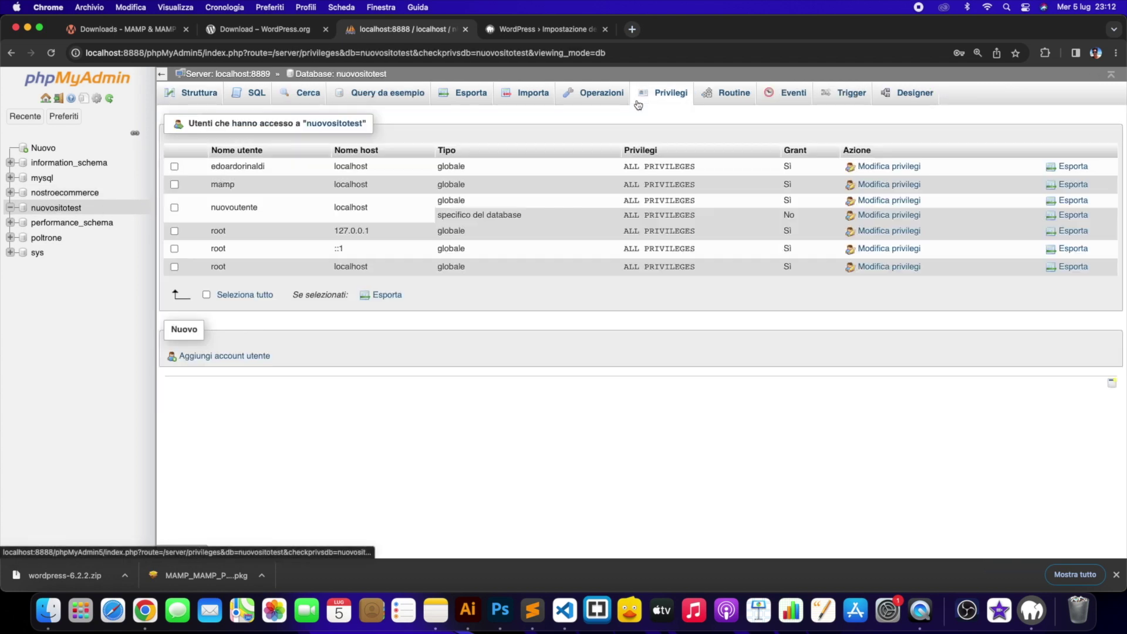
{"action": "left_click_drag", "start_coordinate": [266, 206], "coordinate": [213, 207]}
{"action": "key", "text": "super+c"}
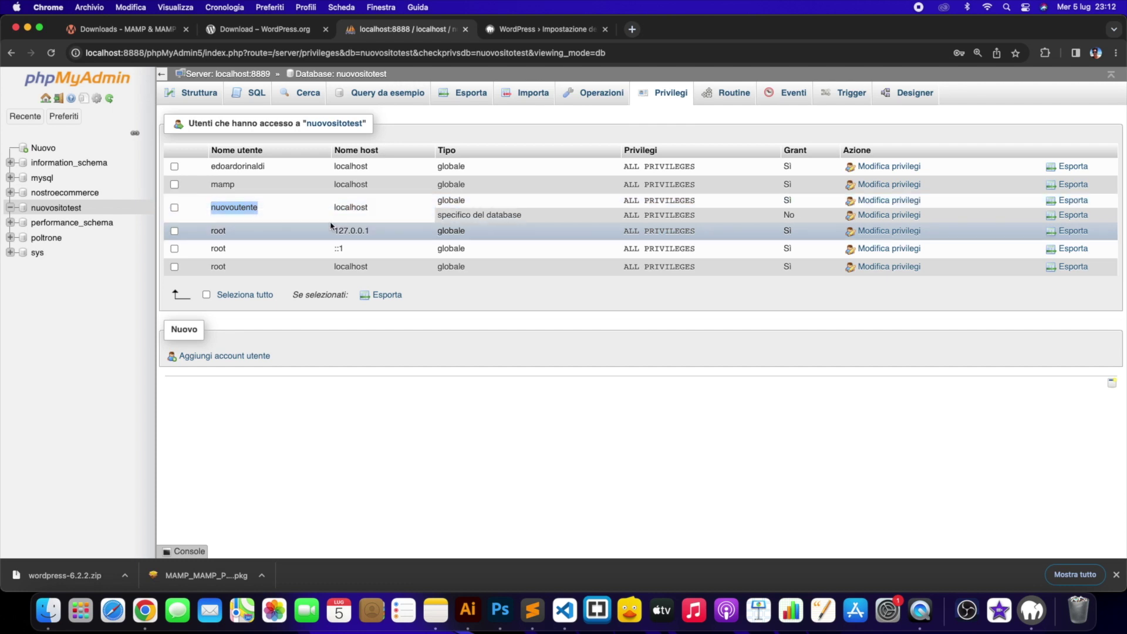
{"action": "left_click", "coordinate": [546, 29]}
Step: Fill in username nuovoutente, its password and host localhost, keep prefix wp_, and submit
{"action": "key", "text": "super+v"}
{"action": "left_click", "coordinate": [517, 288]}
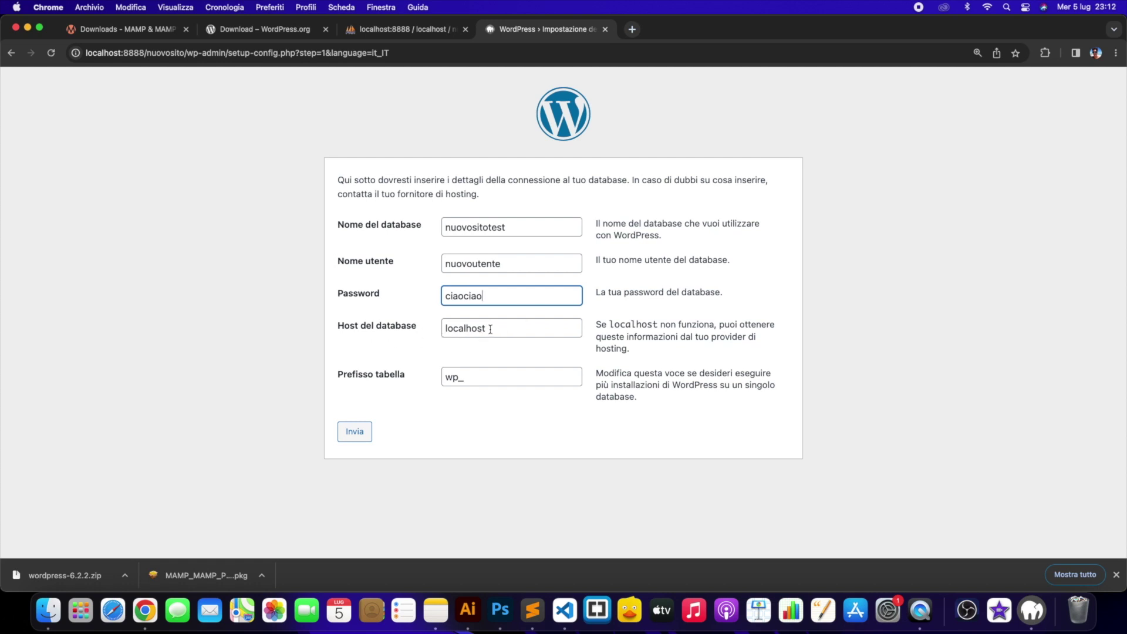
{"action": "key", "text": "Tab"}
{"action": "left_click", "coordinate": [405, 29]}
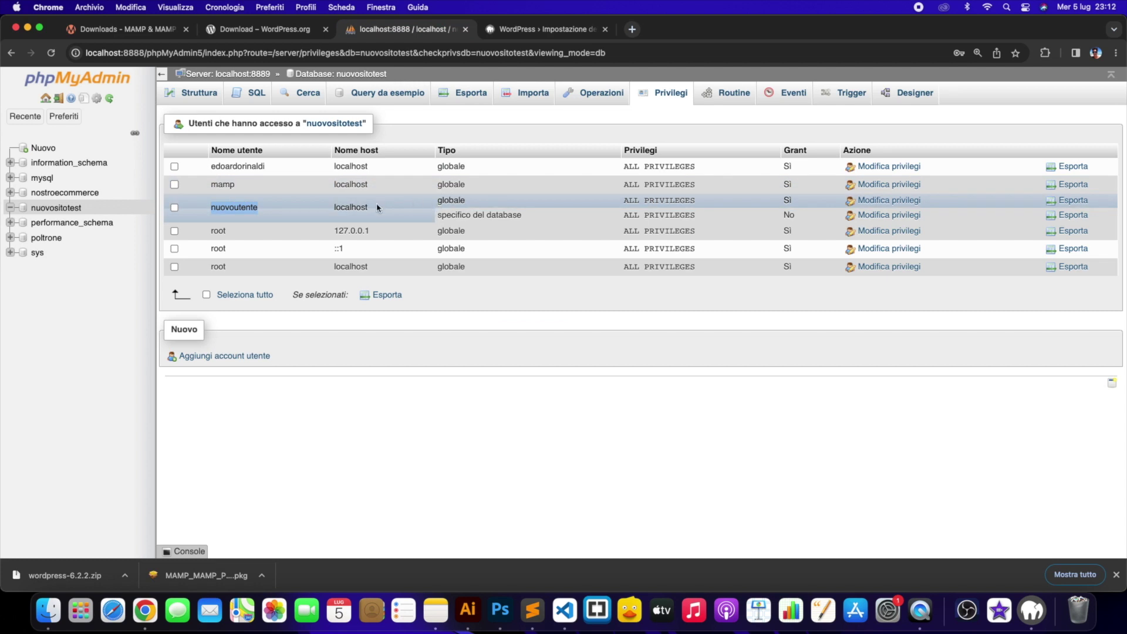
{"action": "left_click_drag", "start_coordinate": [378, 207], "coordinate": [333, 206]}
{"action": "left_click", "coordinate": [531, 29]}
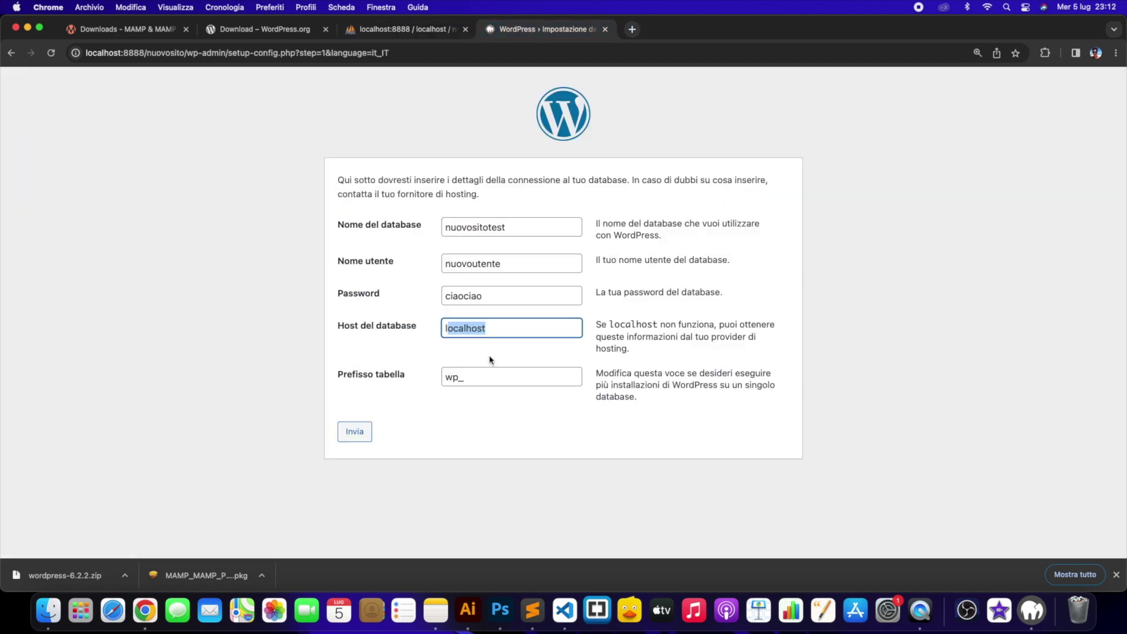
{"action": "left_click", "coordinate": [488, 373]}
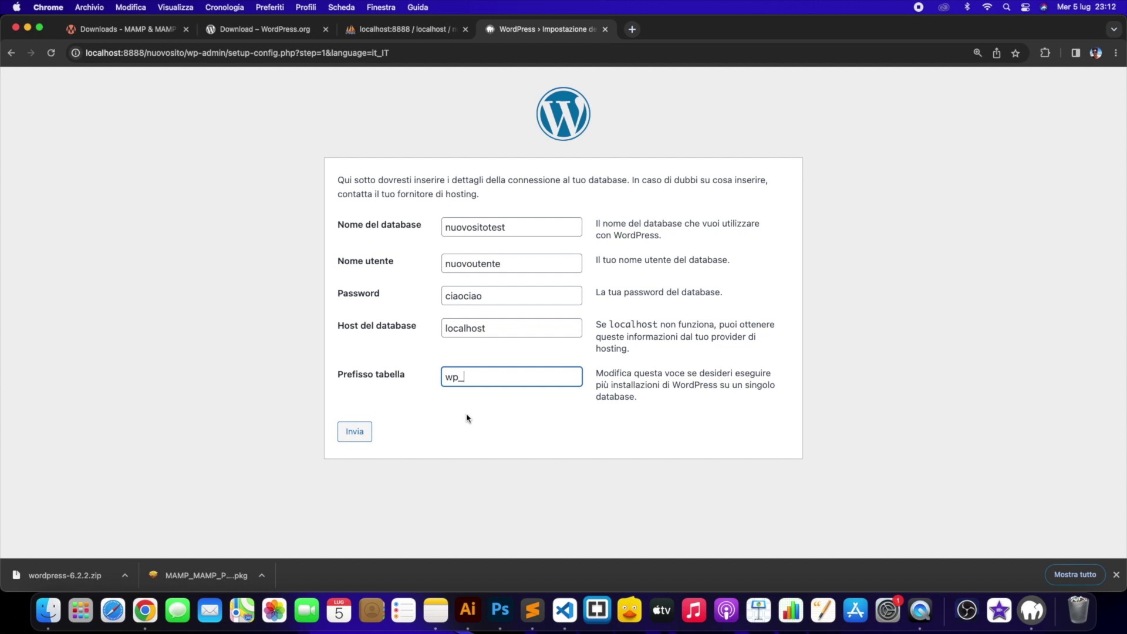
{"action": "left_click", "coordinate": [363, 433]}
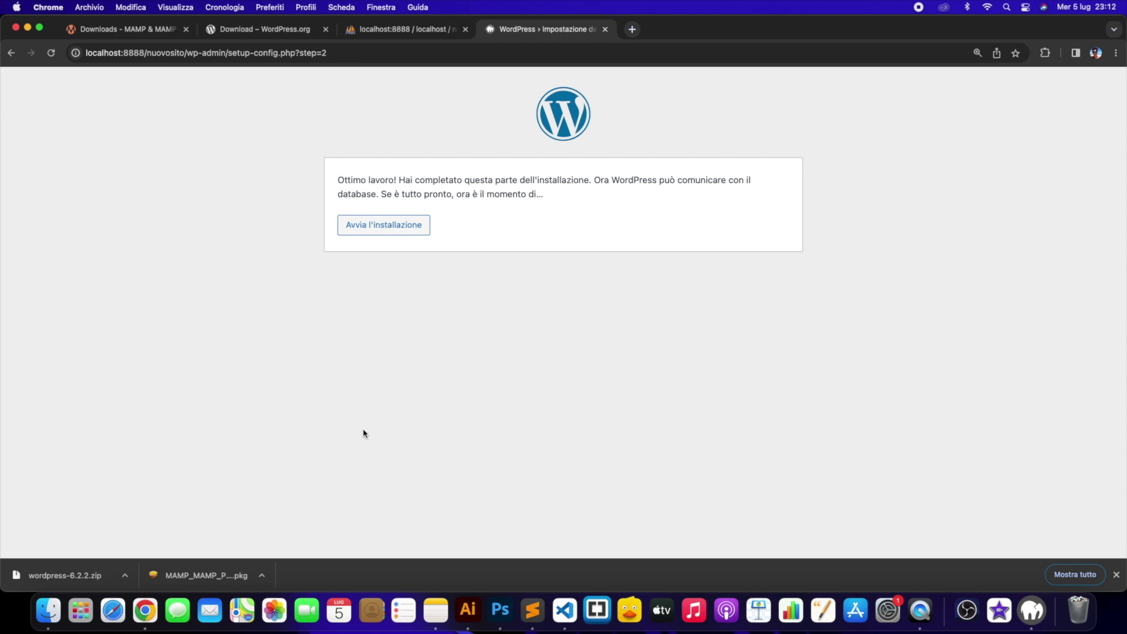
Step: Start the installation and enter the site title Nuovo Sito Test
{"action": "left_click_drag", "start_coordinate": [396, 180], "coordinate": [292, 203]}
{"action": "left_click", "coordinate": [388, 230]}
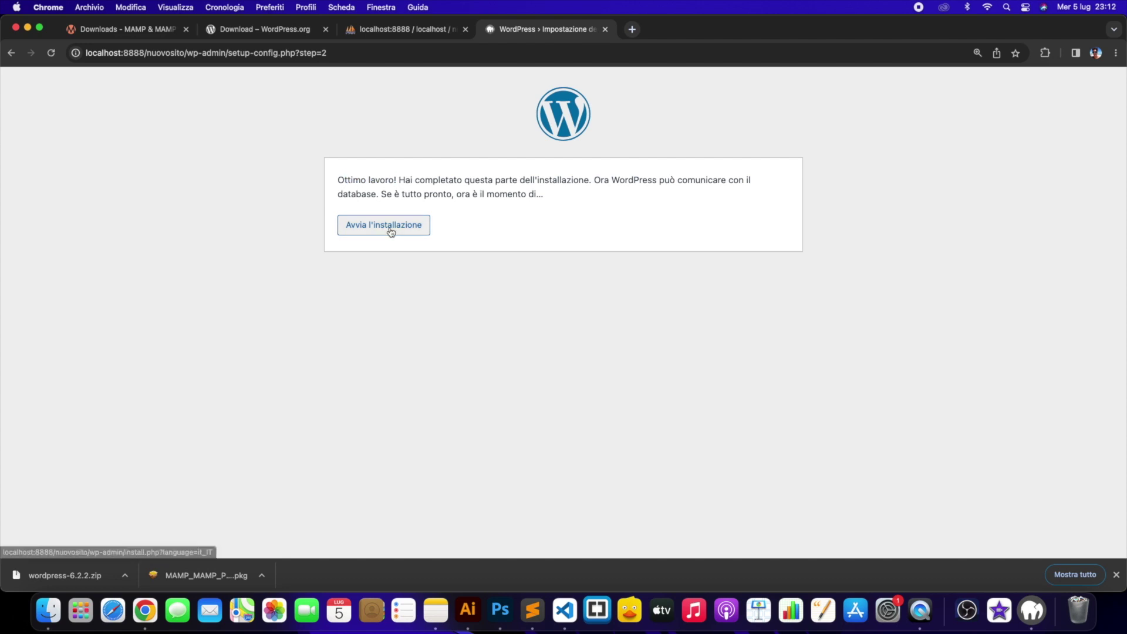
{"action": "scroll", "coordinate": [409, 227], "scroll_direction": "down", "scroll_amount": 3}
{"action": "left_click", "coordinate": [490, 224]}
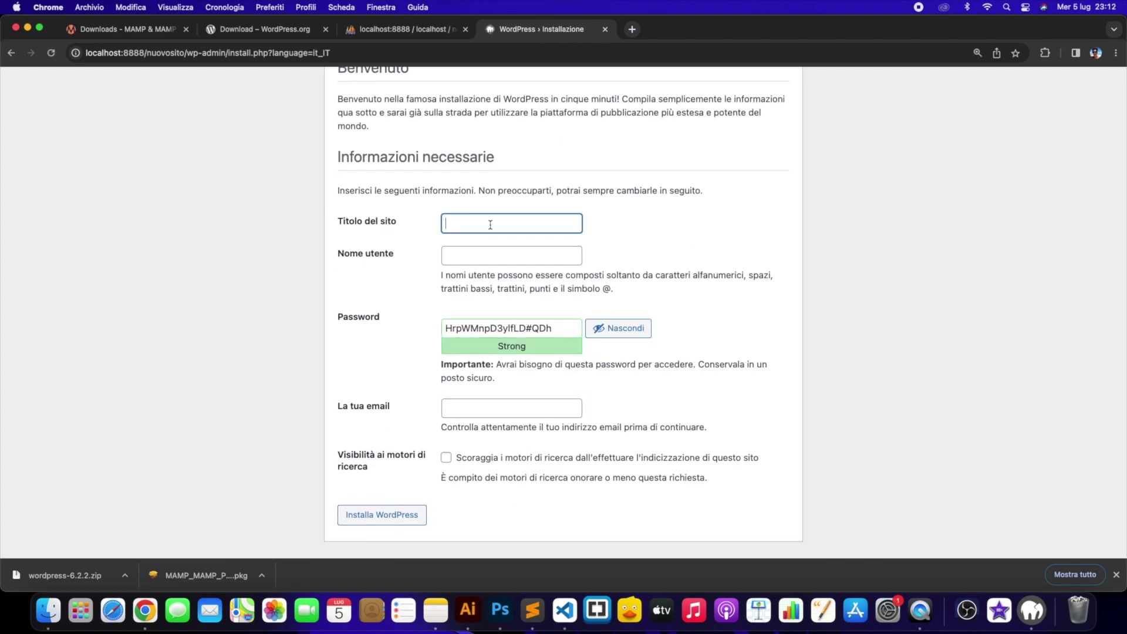
{"action": "type", "text": "Nuovo"}
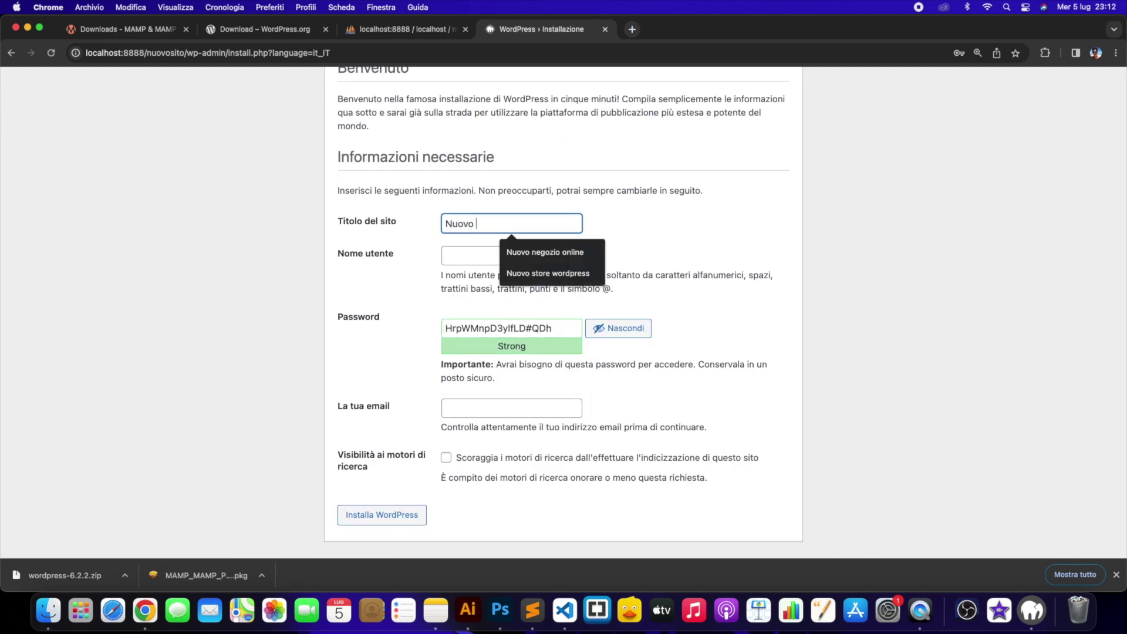
{"action": "type", "text": "Sito Test"}
{"action": "key", "text": "Tab"}
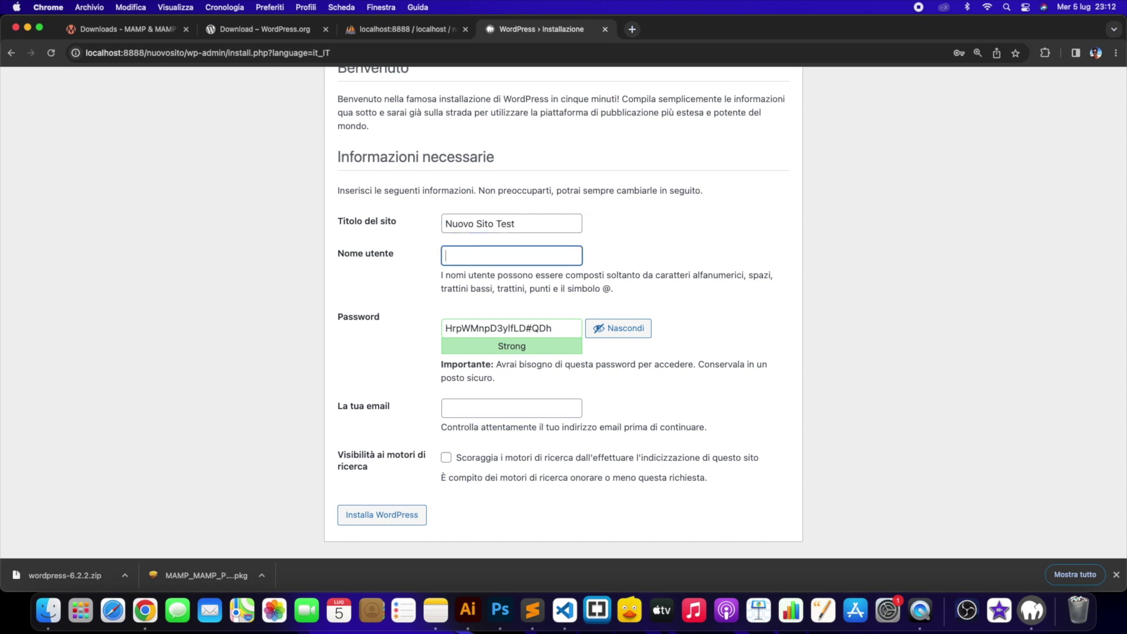
Step: Set admin username, weak password and suggested e-mail, discourage search engines, and install WordPress
{"action": "key", "text": "Tab"}
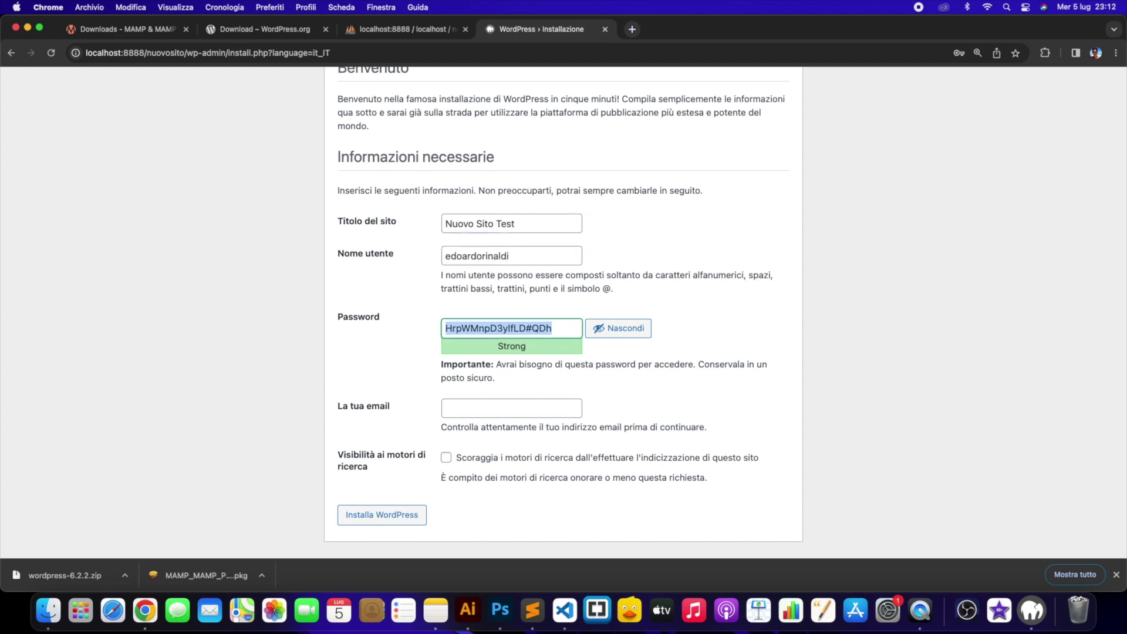
{"action": "left_click", "coordinate": [446, 406]}
{"action": "left_click", "coordinate": [476, 429]}
{"action": "scroll", "coordinate": [476, 428], "scroll_direction": "down", "scroll_amount": 1}
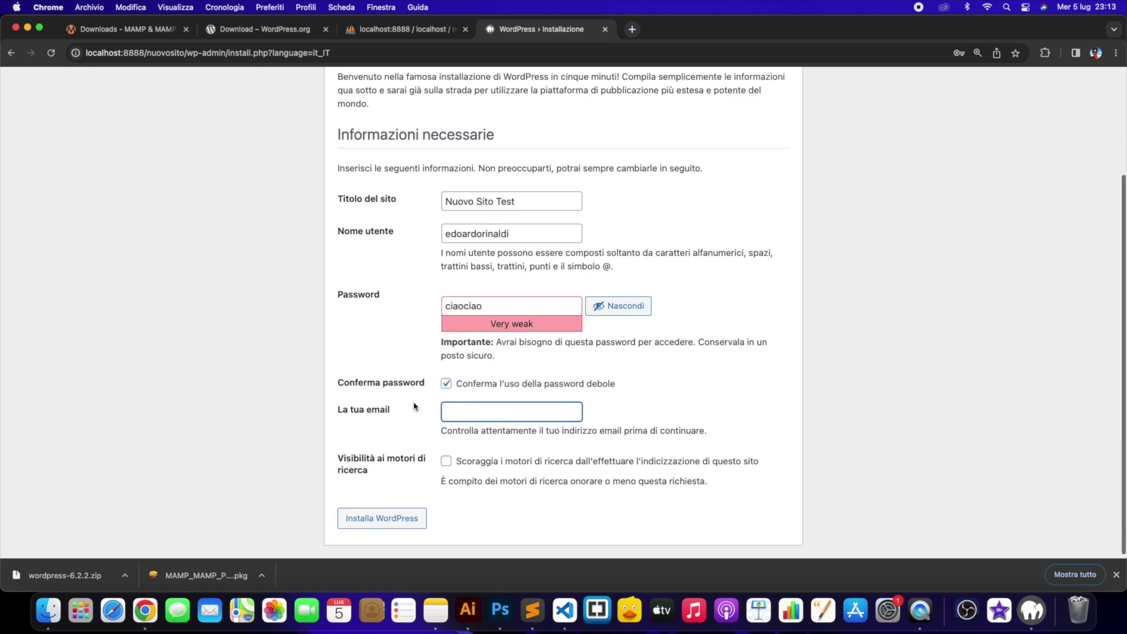
{"action": "left_click", "coordinate": [524, 441]}
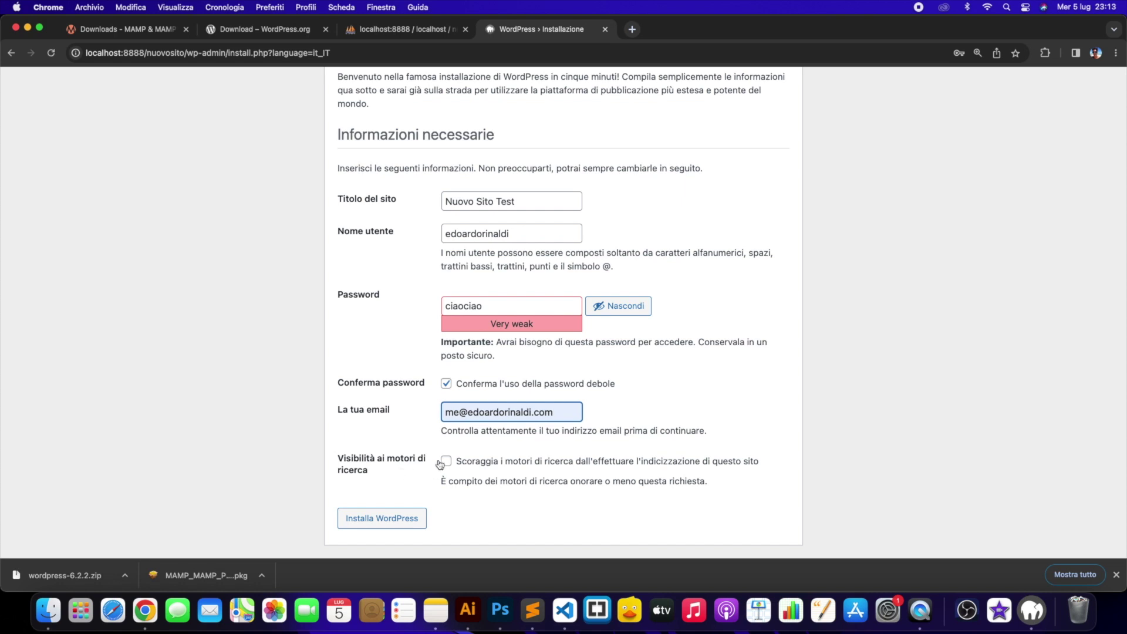
{"action": "left_click", "coordinate": [448, 464]}
{"action": "left_click", "coordinate": [411, 514]}
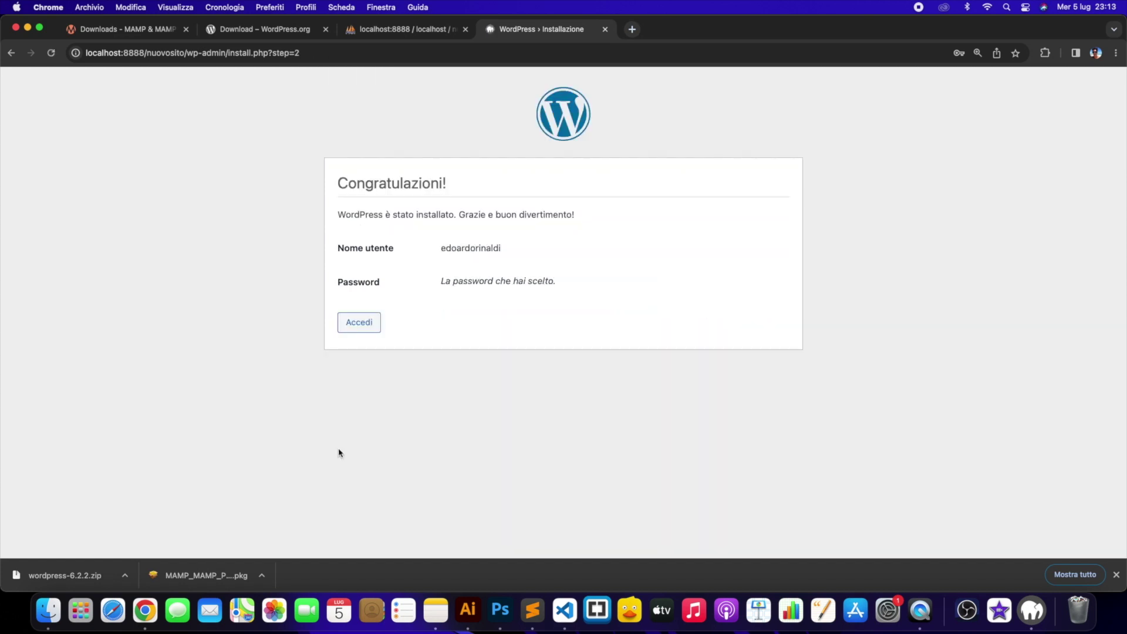
Step: Log in on wp-login.php with the administrator username and password
{"action": "left_click", "coordinate": [365, 327]}
{"action": "key", "text": "BackSpace"}
{"action": "key", "text": "BackSpace"}
{"action": "key", "text": "BackSpace"}
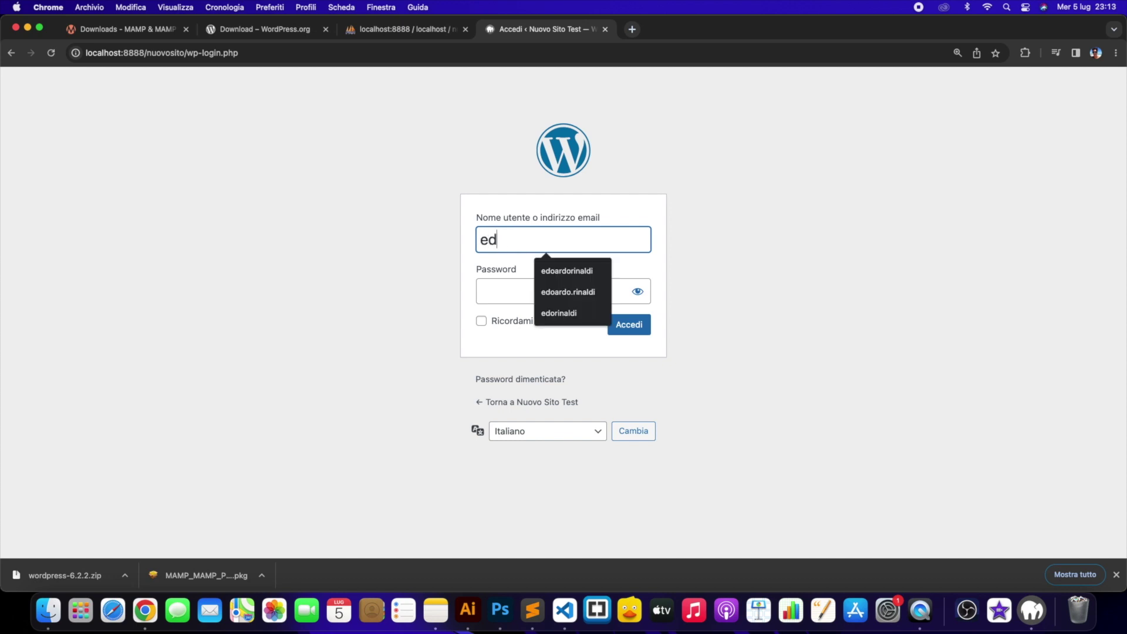
{"action": "key", "text": "BackSpace"}
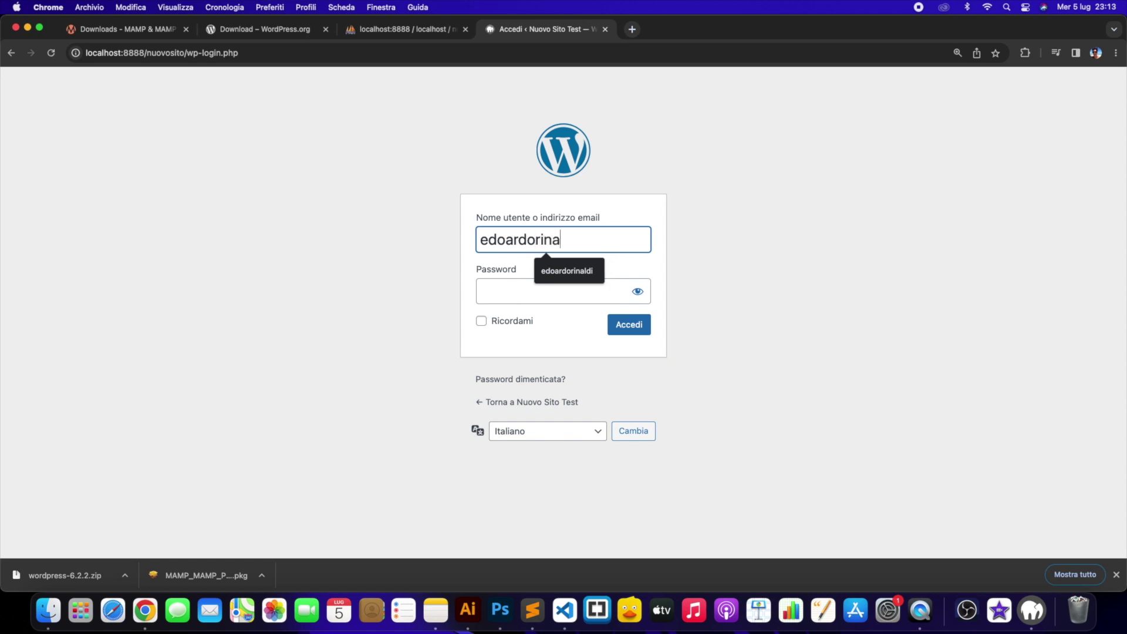
{"action": "key", "text": "Tab"}
{"action": "key", "text": "Return"}
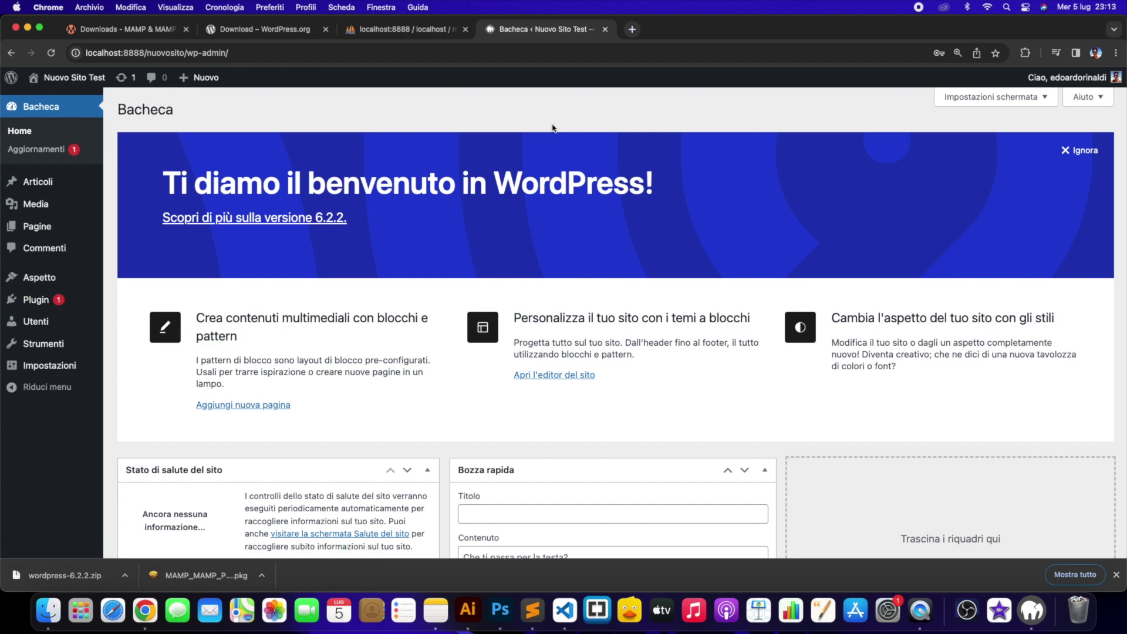
Step: Look over the dashboard, then bring up the nuovosito folder in Finder
{"action": "scroll", "coordinate": [551, 128], "scroll_direction": "down", "scroll_amount": 5}
{"action": "scroll", "coordinate": [536, 126], "scroll_direction": "down", "scroll_amount": 3}
{"action": "scroll", "coordinate": [535, 126], "scroll_direction": "up", "scroll_amount": 7}
{"action": "scroll", "coordinate": [443, 126], "scroll_direction": "up", "scroll_amount": 3}
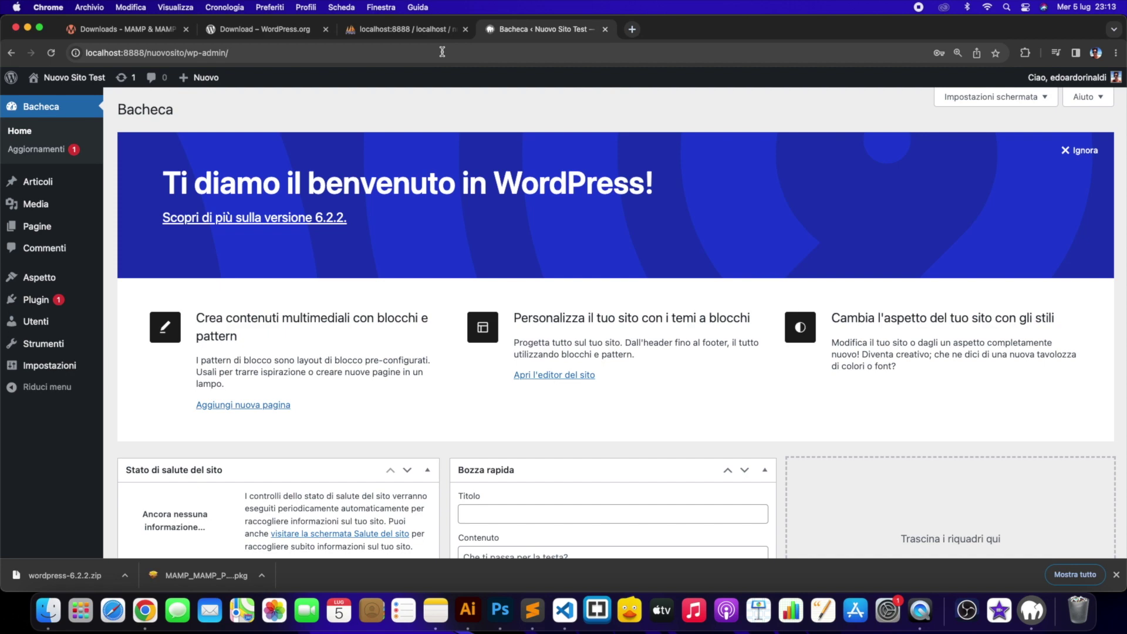
{"action": "left_click", "coordinate": [260, 54]}
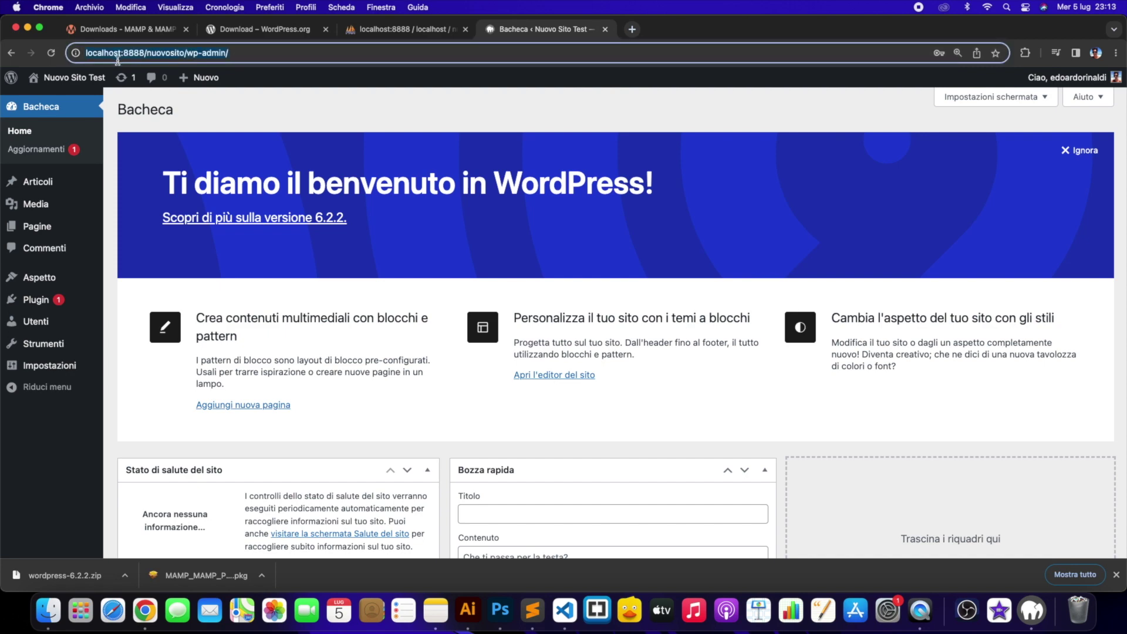
{"action": "left_click", "coordinate": [48, 611]}
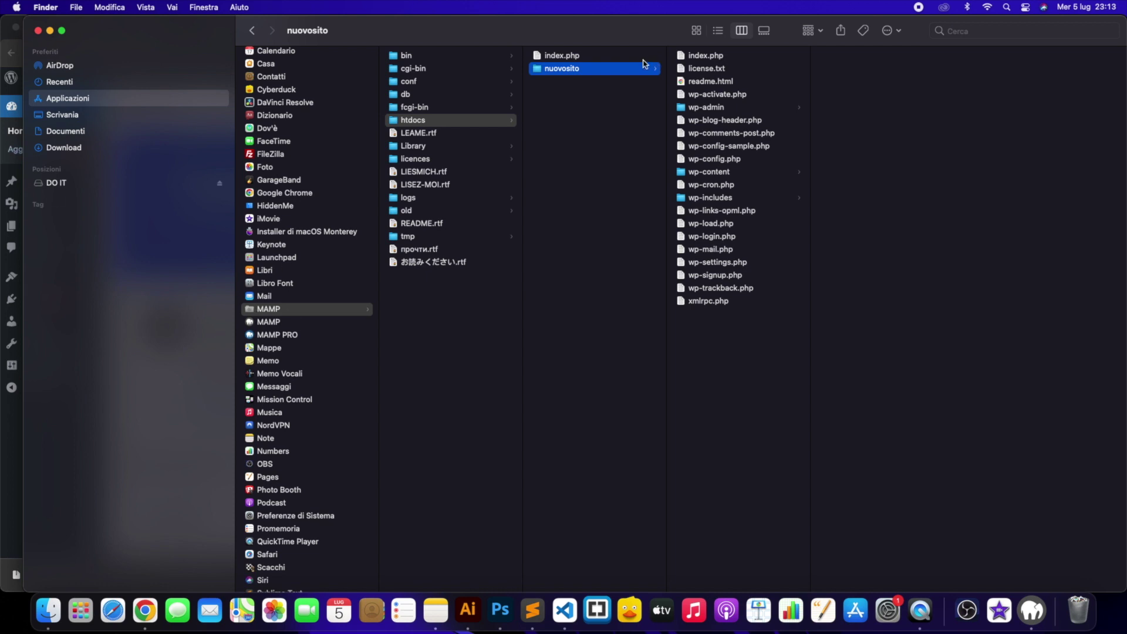
Step: In Finder, browse into wp-content/themes/twentytwentyone, lower the window, and return to the Chrome dashboard
{"action": "left_click", "coordinate": [733, 172]}
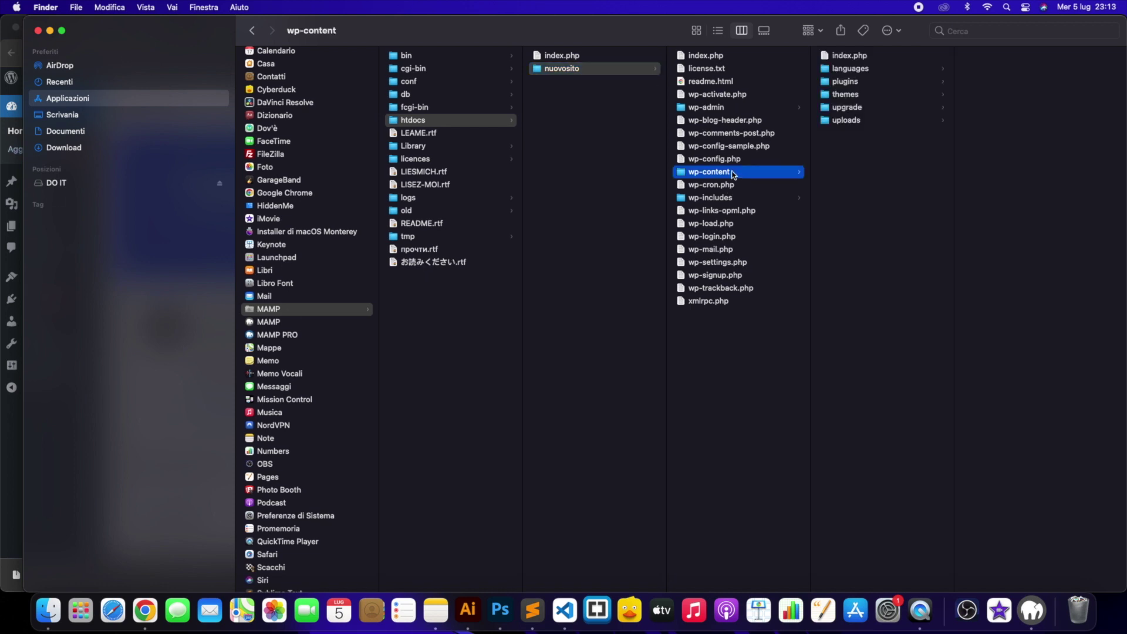
{"action": "left_click", "coordinate": [857, 97]}
{"action": "left_click", "coordinate": [999, 70]}
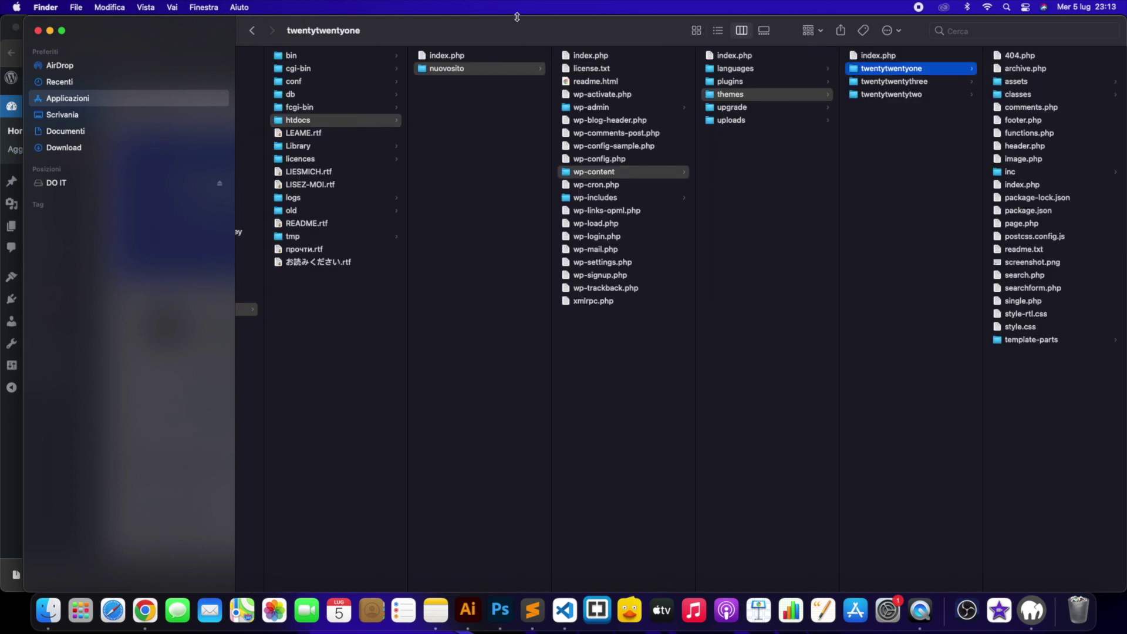
{"action": "left_click_drag", "start_coordinate": [517, 18], "coordinate": [503, 273]}
{"action": "left_click", "coordinate": [517, 141]}
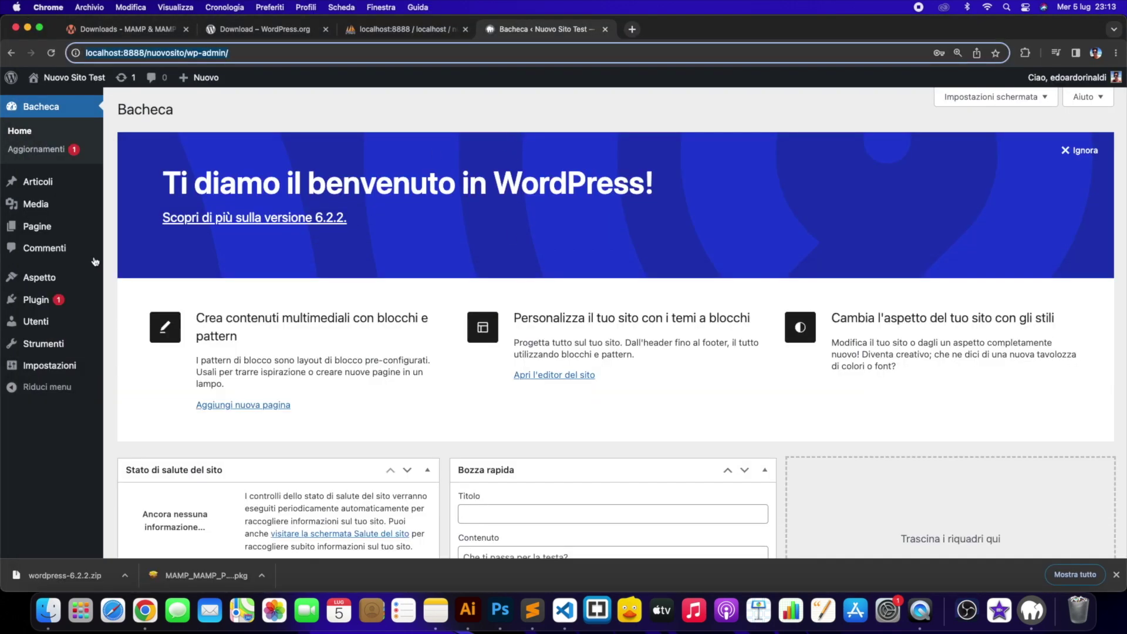
Step: View Aspetto > Temi, then open the Nuovo Sito Test front page in a new tab
{"action": "mouse_move", "coordinate": [39, 277]}
{"action": "left_click", "coordinate": [60, 280]}
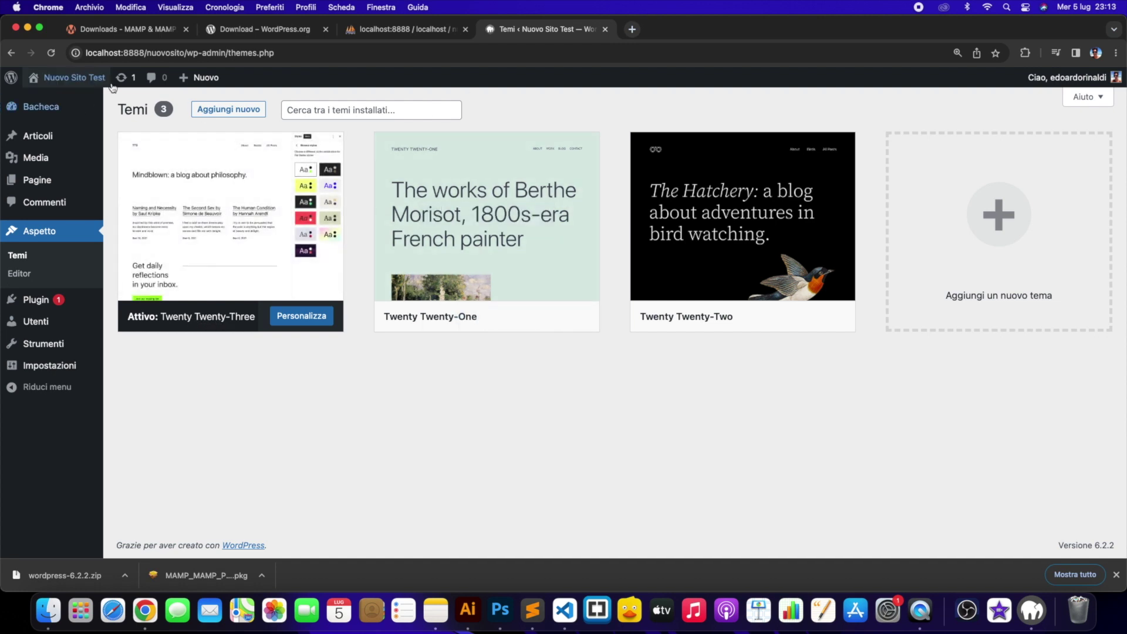
{"action": "left_click", "coordinate": [75, 77], "text": "super"}
{"action": "left_click", "coordinate": [646, 29]}
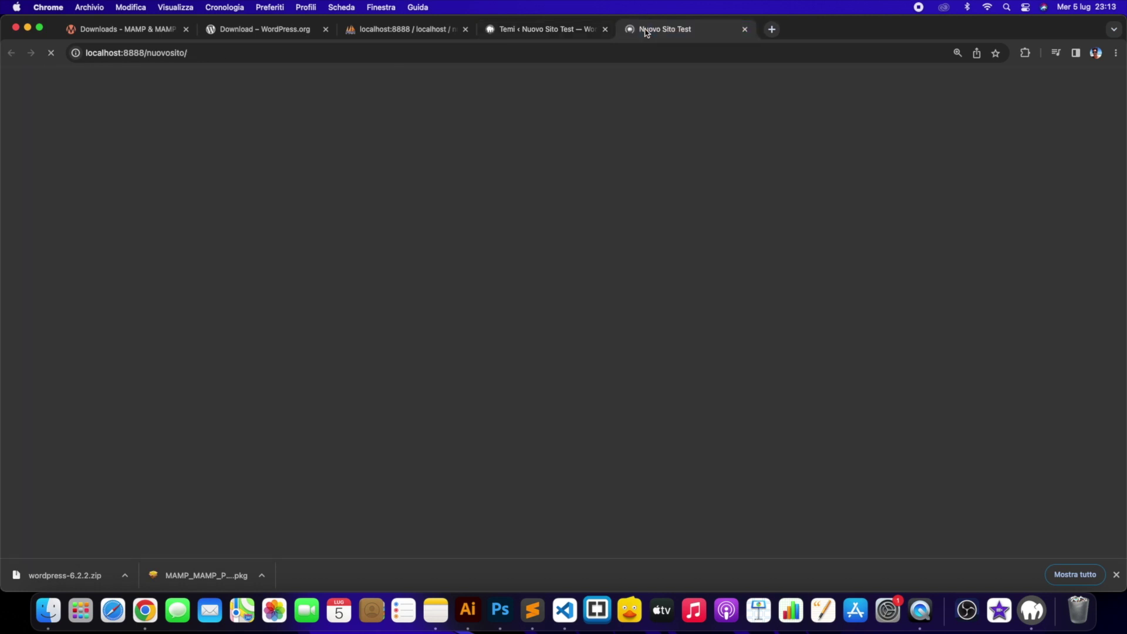
{"action": "right_click", "coordinate": [479, 236]}
Step: Inspect the heading's .alignwide rule and the <body> styles in a narrowed DevTools, then return to the page
{"action": "left_click", "coordinate": [530, 354]}
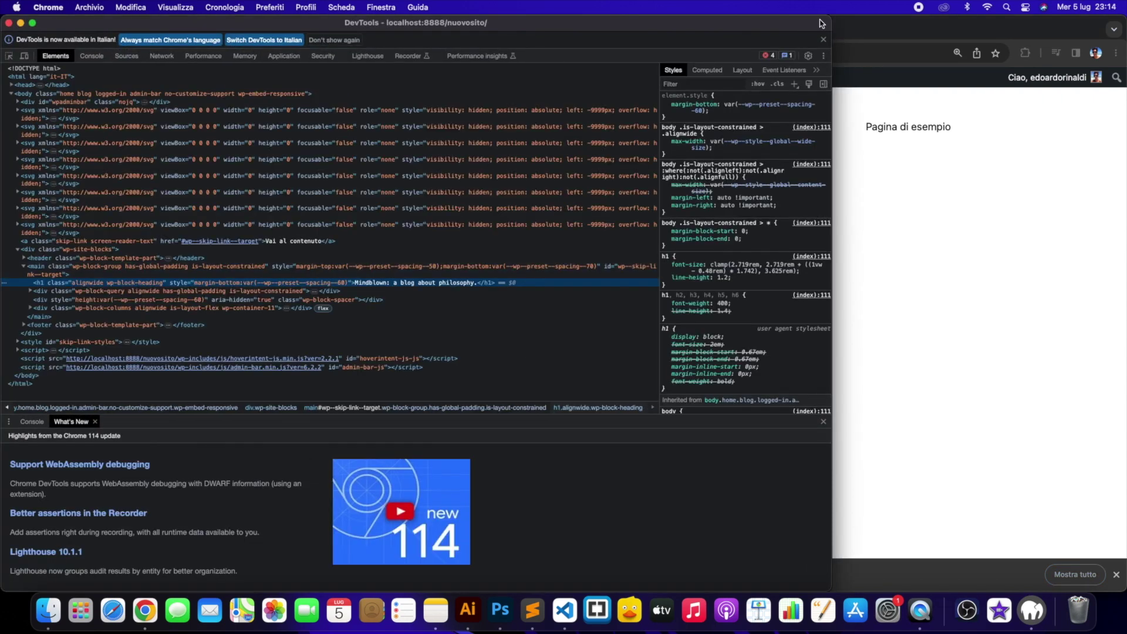
{"action": "mouse_move", "coordinate": [830, 16]}
{"action": "left_mouse_down"}
{"action": "mouse_move", "coordinate": [403, 20]}
{"action": "mouse_move", "coordinate": [467, 17]}
{"action": "left_mouse_up"}
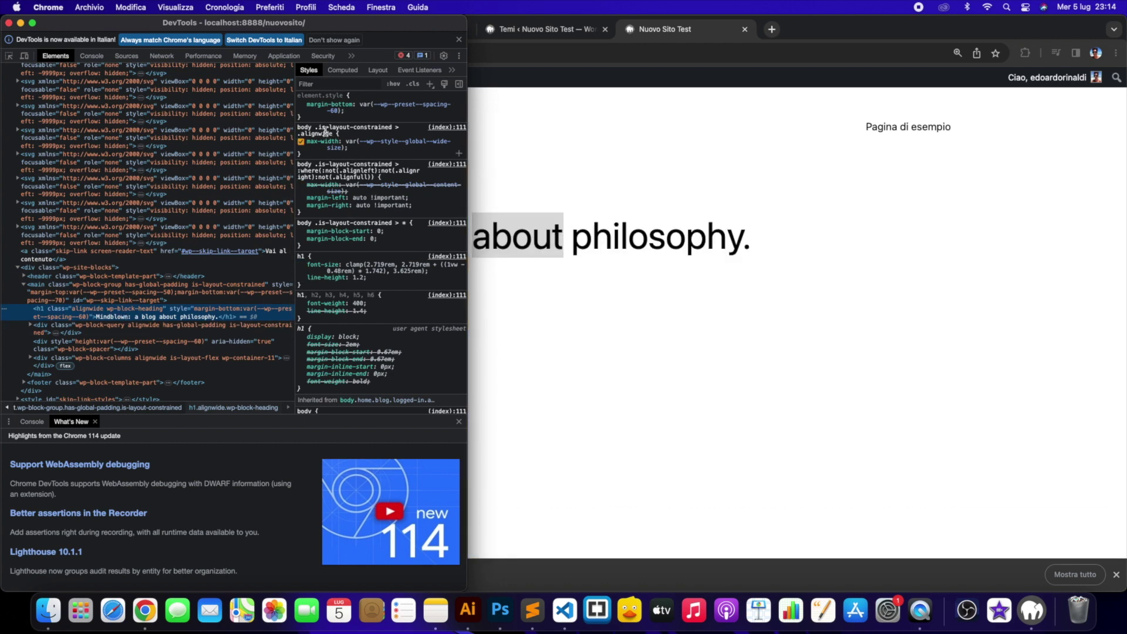
{"action": "left_click", "coordinate": [322, 130]}
{"action": "mouse_move", "coordinate": [370, 184]}
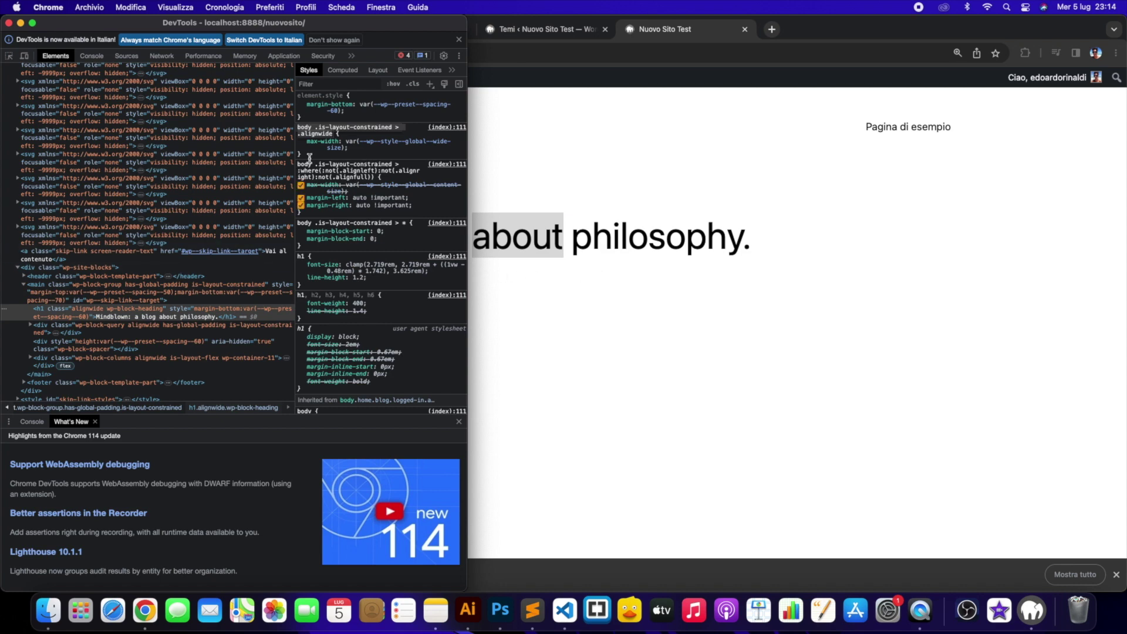
{"action": "scroll", "coordinate": [23, 79], "scroll_direction": "up", "scroll_amount": 3}
{"action": "left_click", "coordinate": [33, 94]}
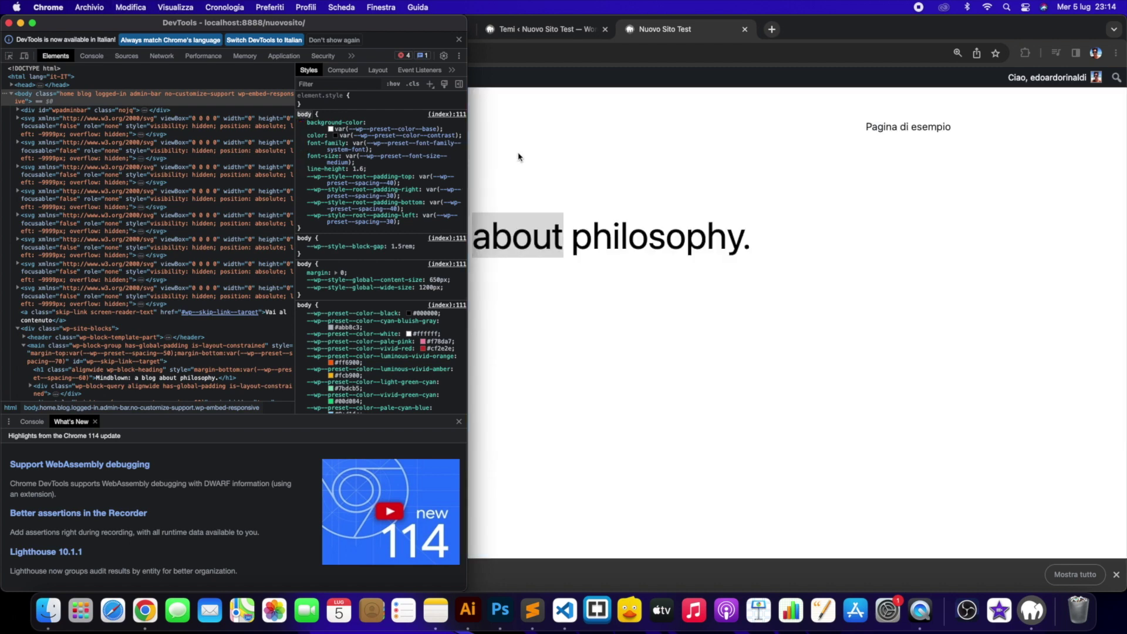
{"action": "left_click", "coordinate": [514, 159]}
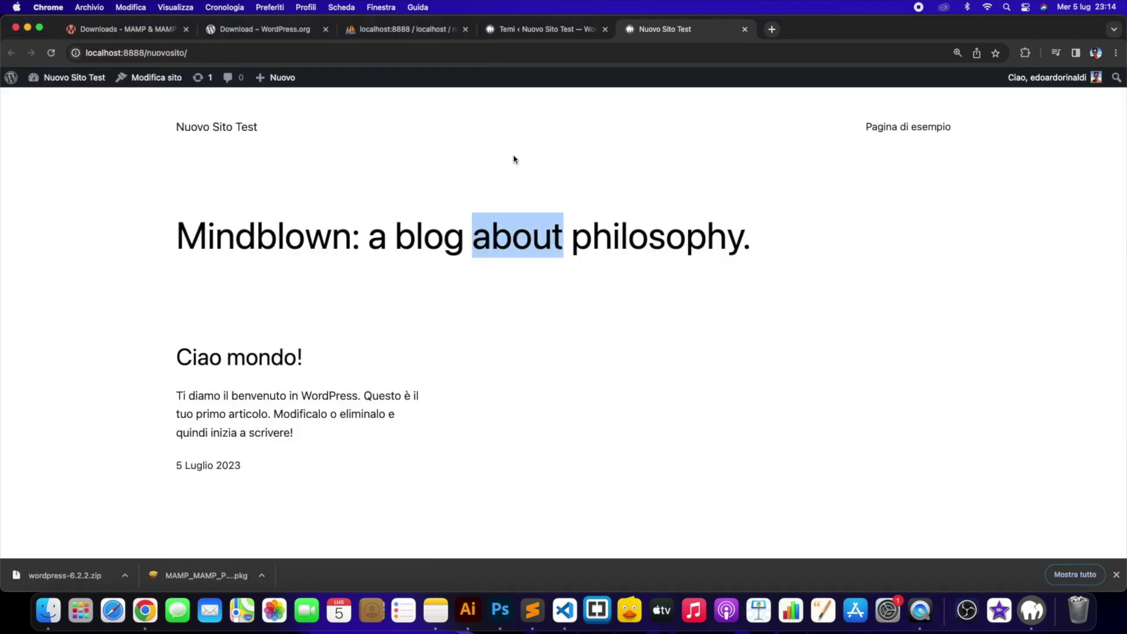
Step: Open the front page's source code, search it for 's', then close it
{"action": "left_click", "coordinate": [48, 610]}
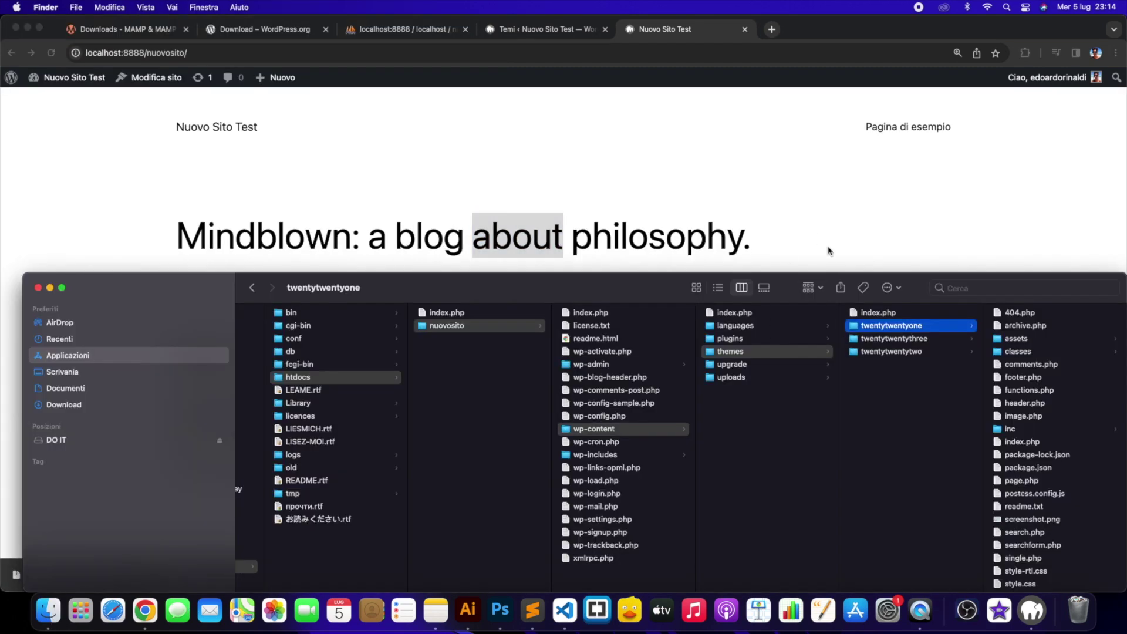
{"action": "left_click", "coordinate": [797, 226]}
{"action": "key", "text": "alt+super+u"}
{"action": "key", "text": "super+f"}
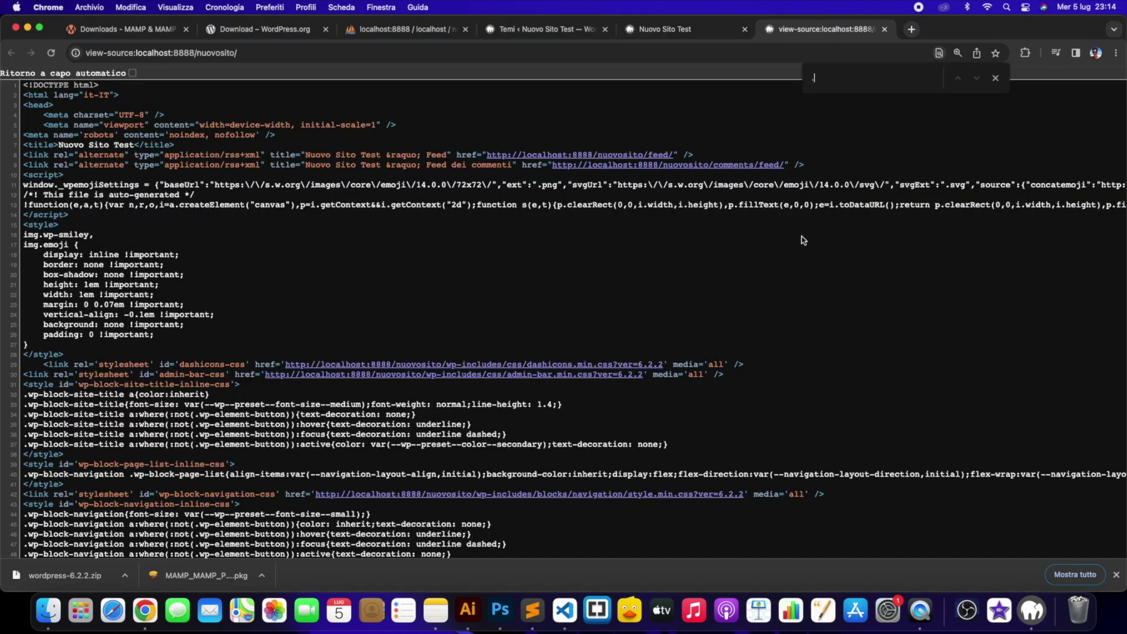
{"action": "type", "text": ".css"}
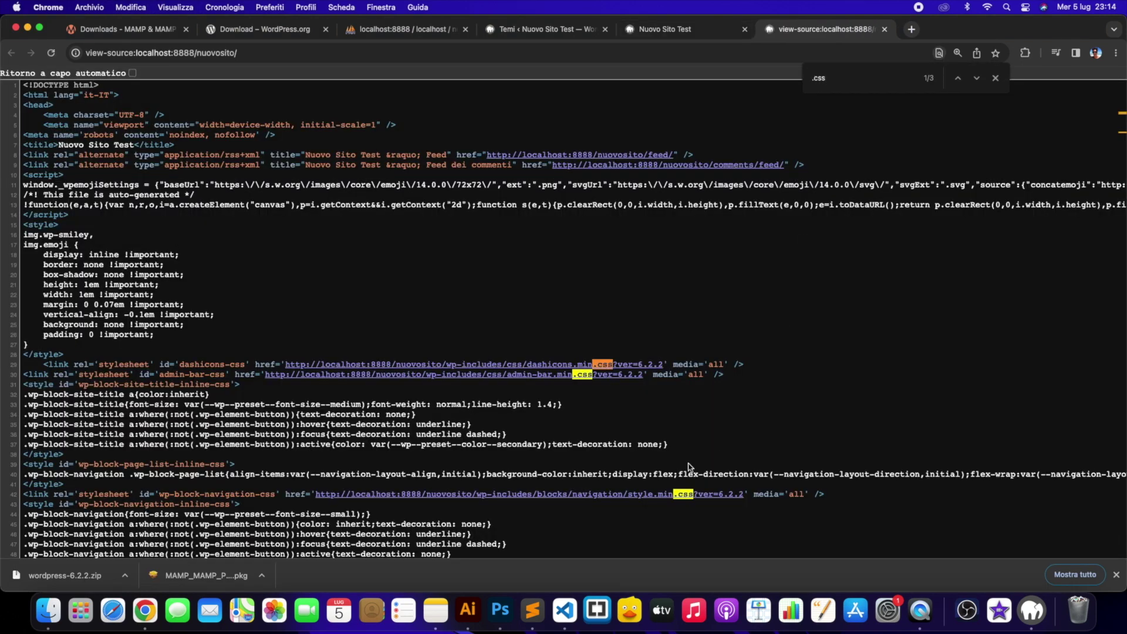
{"action": "key", "text": "super+w"}
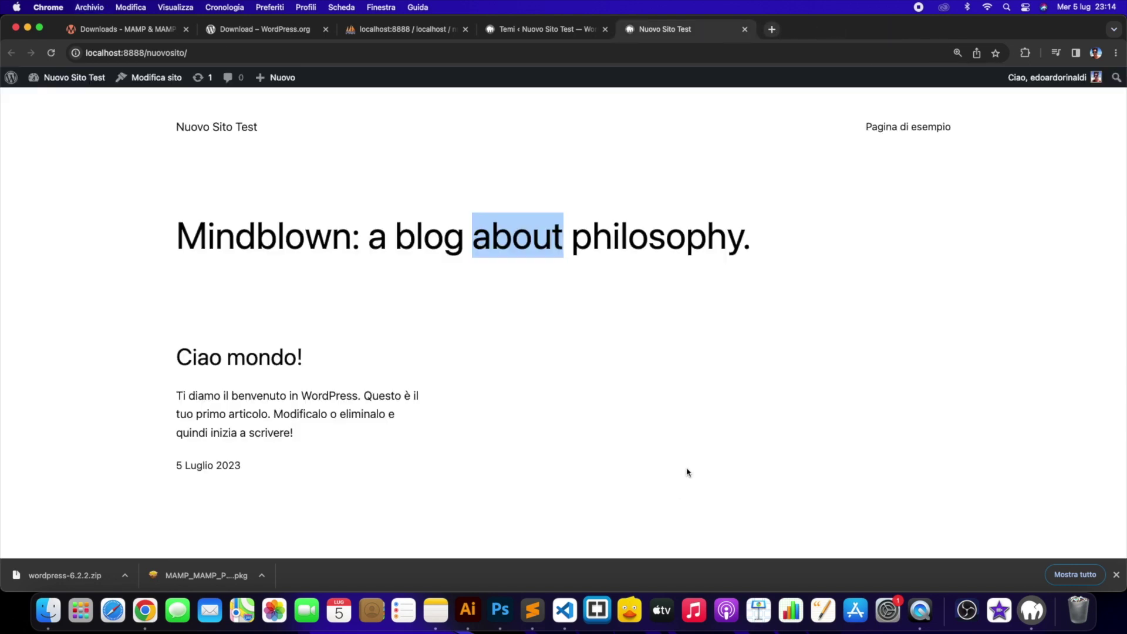
Step: Browse the twentytwentythree theme's templates, styles, parts, patterns and assets folders, then open twentytwentyone
{"action": "left_click", "coordinate": [59, 607]}
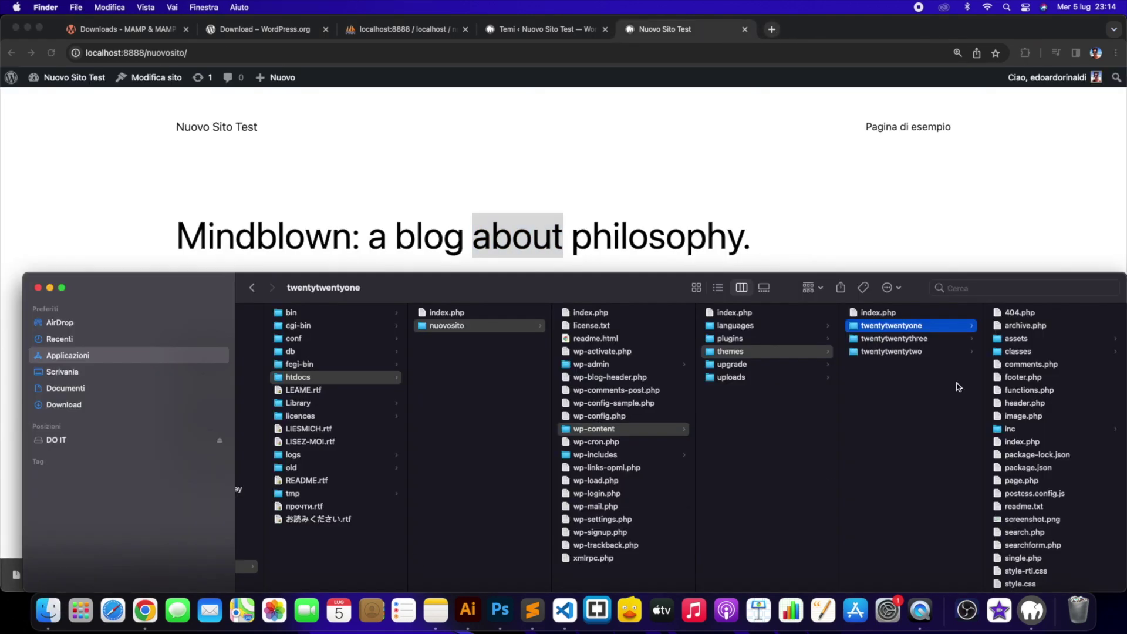
{"action": "left_click", "coordinate": [549, 36]}
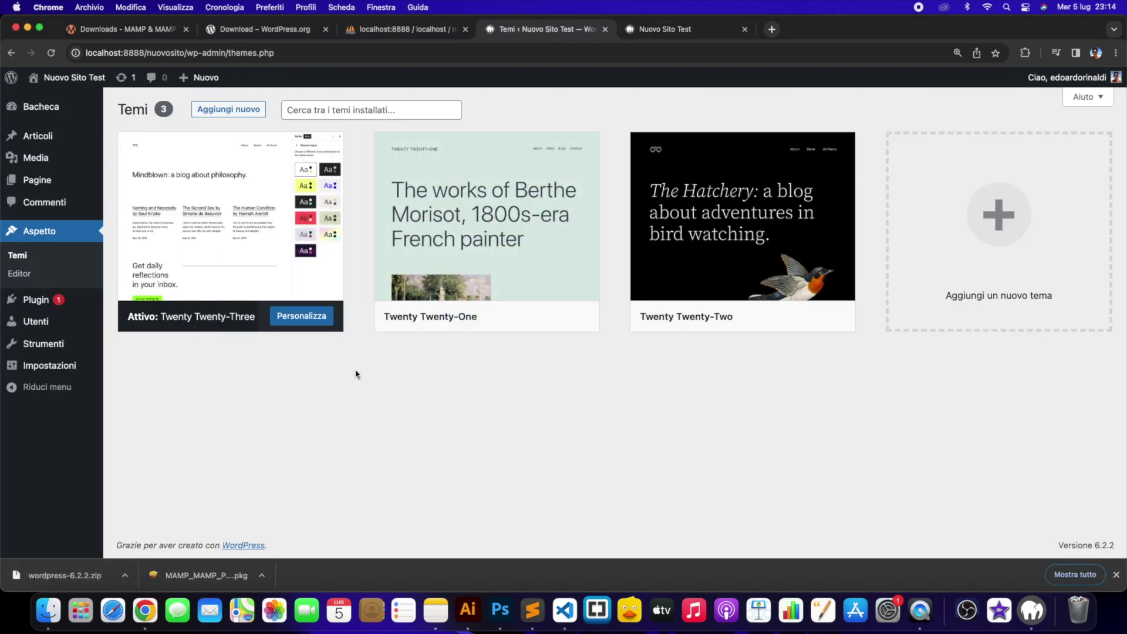
{"action": "left_click", "coordinate": [48, 611]}
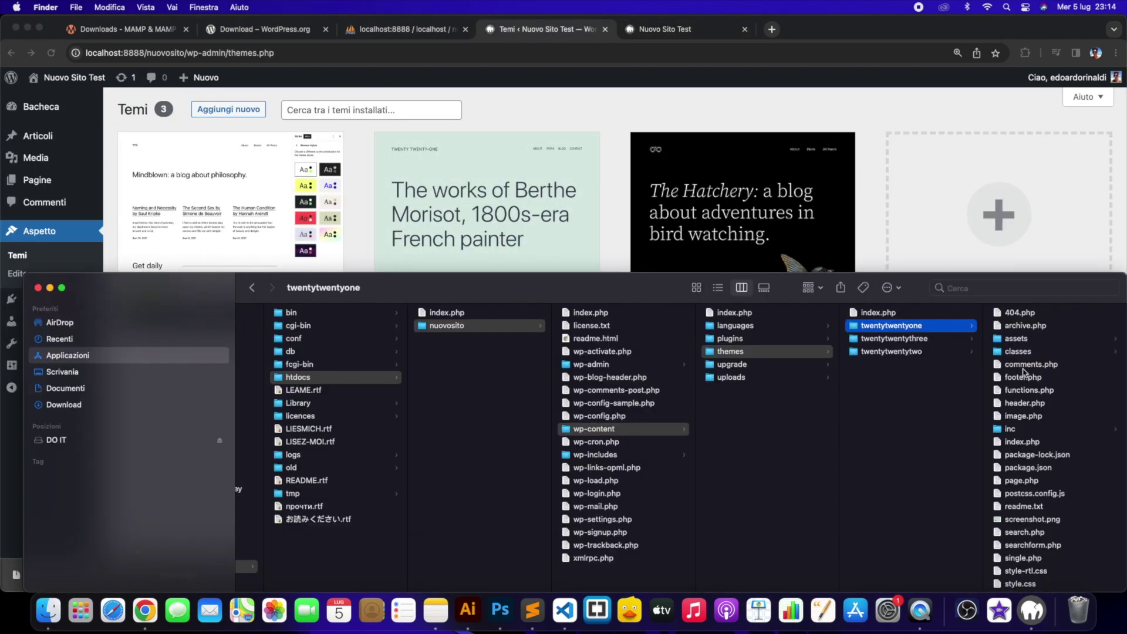
{"action": "left_click", "coordinate": [942, 339]}
{"action": "left_click", "coordinate": [1022, 403]}
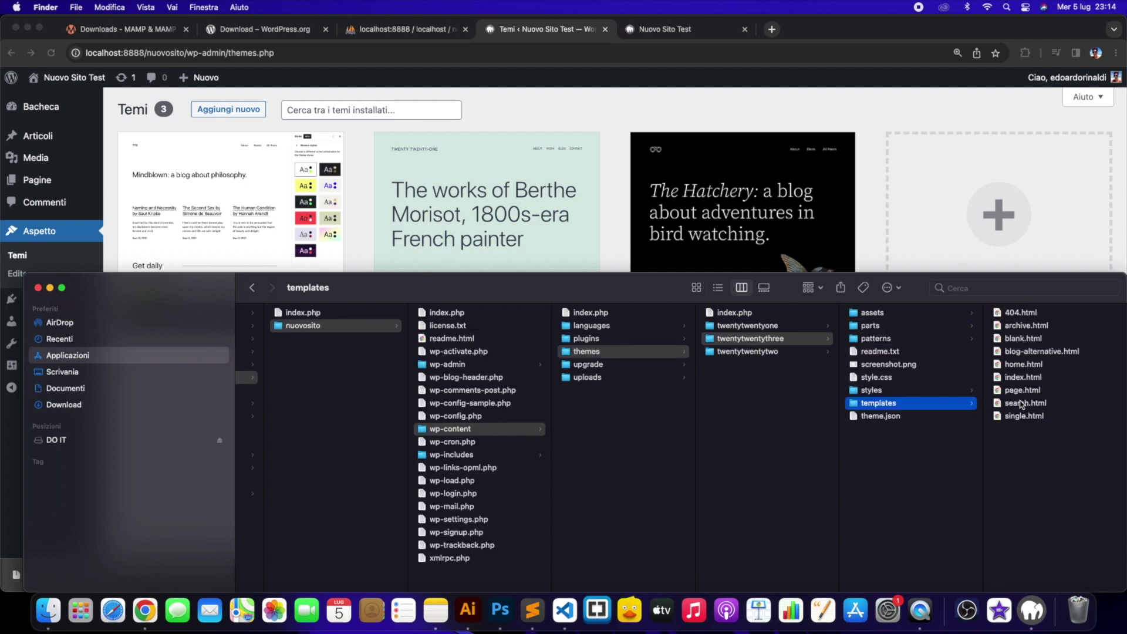
{"action": "left_click", "coordinate": [897, 394]}
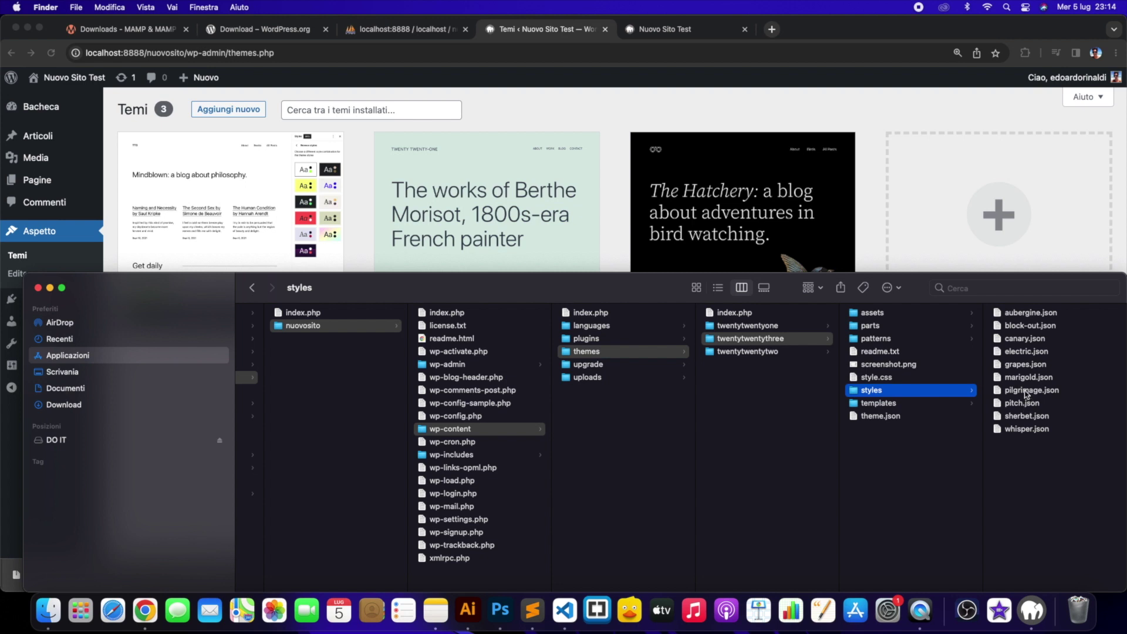
{"action": "left_click", "coordinate": [900, 327]}
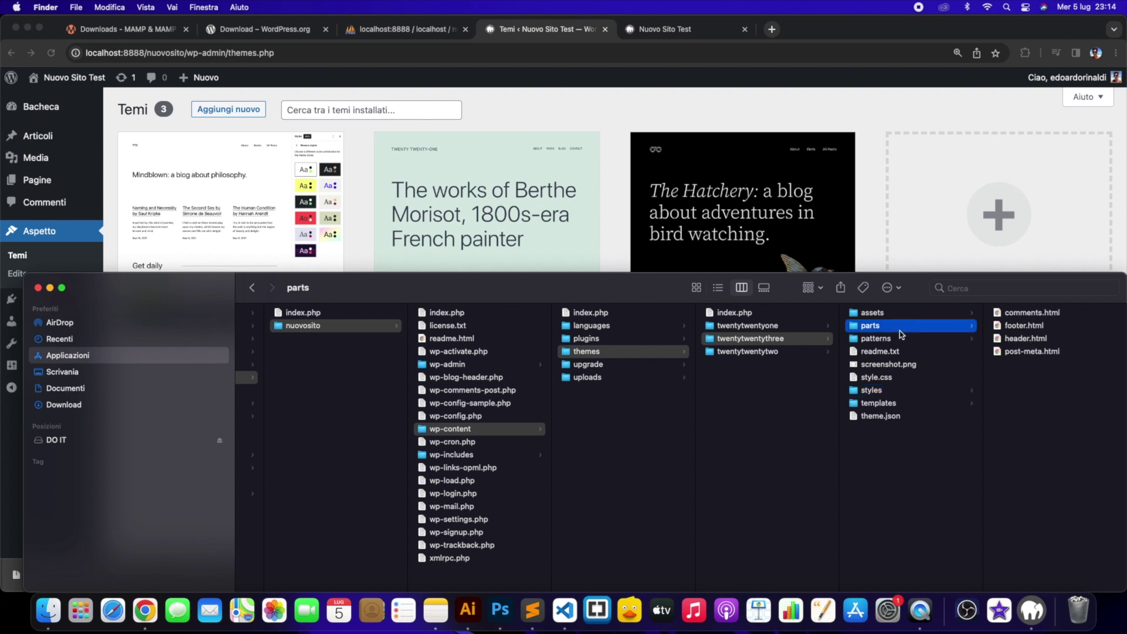
{"action": "left_click", "coordinate": [900, 341]}
{"action": "left_click", "coordinate": [908, 328]}
{"action": "left_click", "coordinate": [906, 316]}
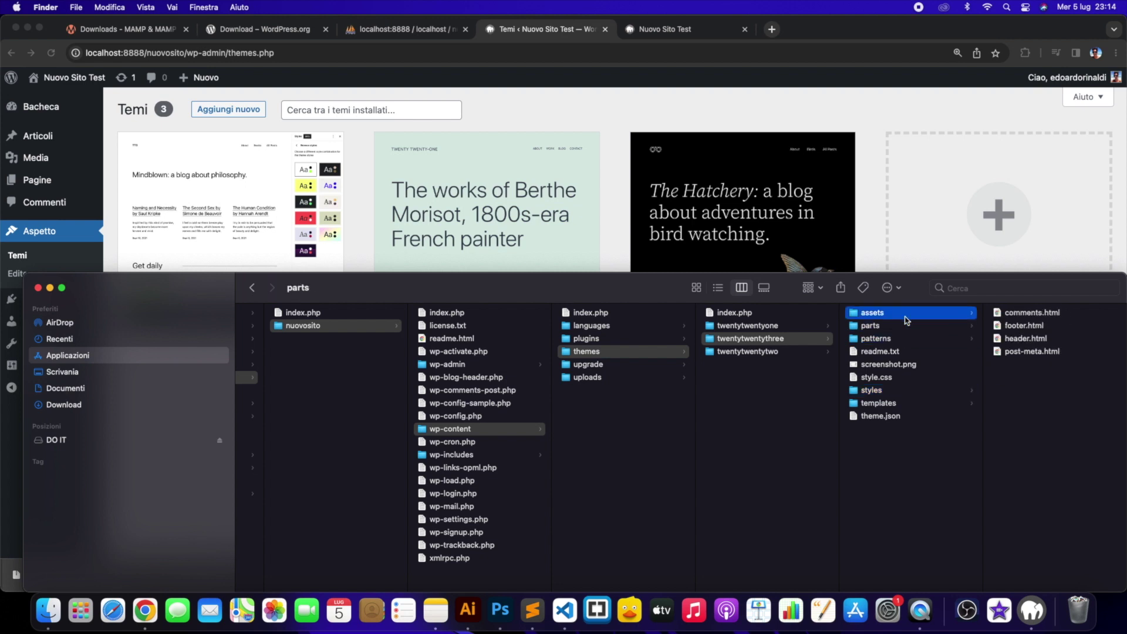
{"action": "left_click", "coordinate": [886, 404]}
{"action": "left_click", "coordinate": [786, 326]}
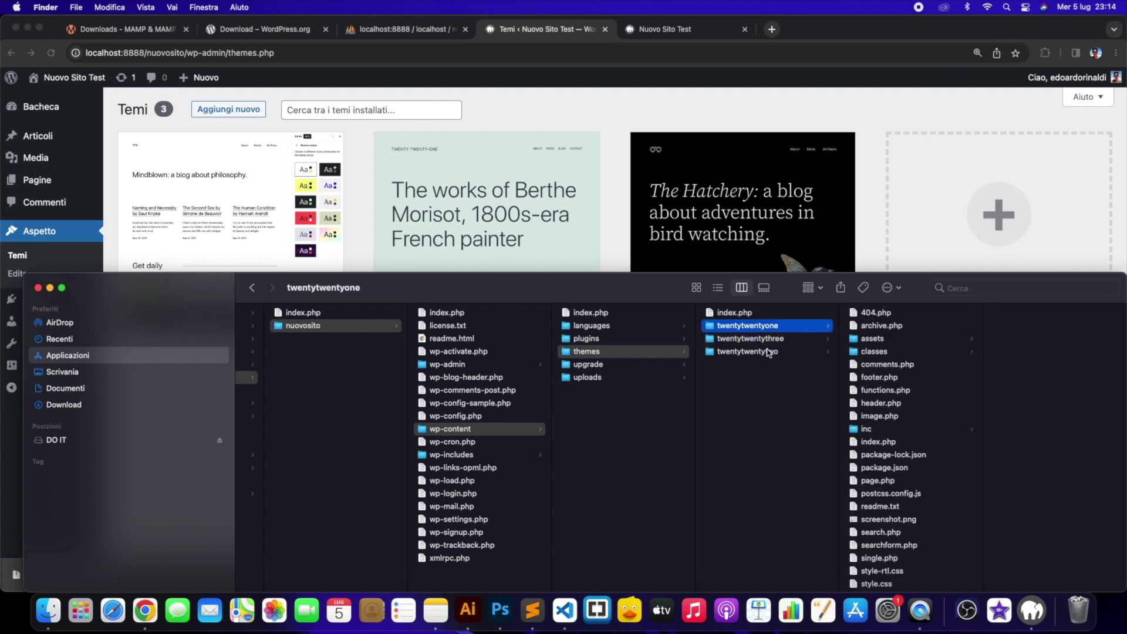
Step: Activate the Twenty Twenty-One theme and reload the live site to see it applied
{"action": "left_click", "coordinate": [657, 127]}
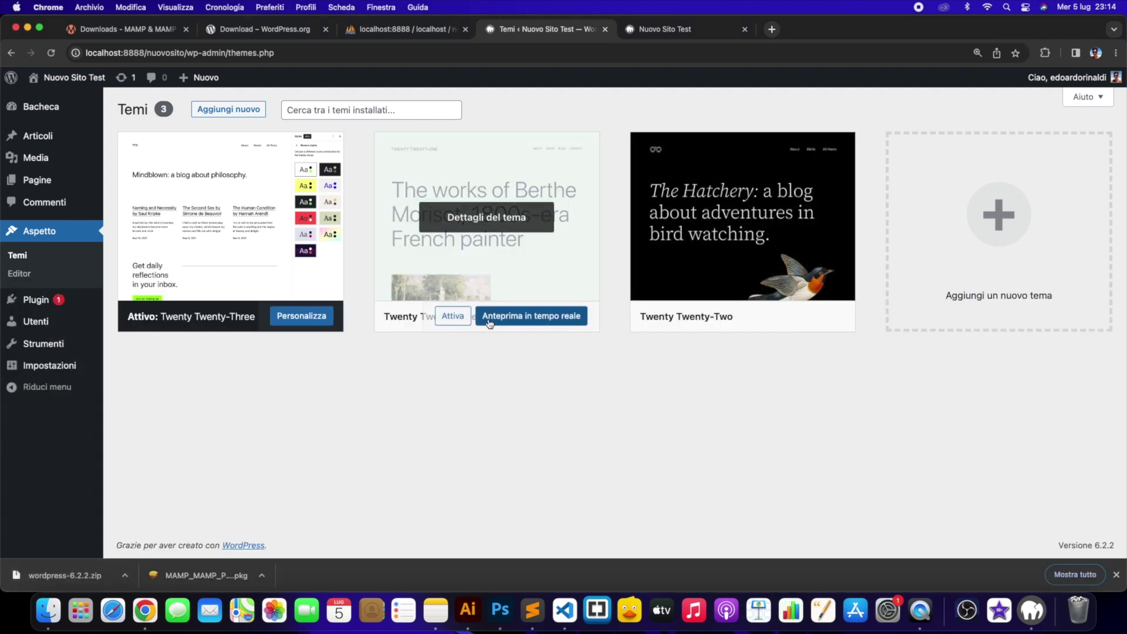
{"action": "left_click", "coordinate": [453, 317]}
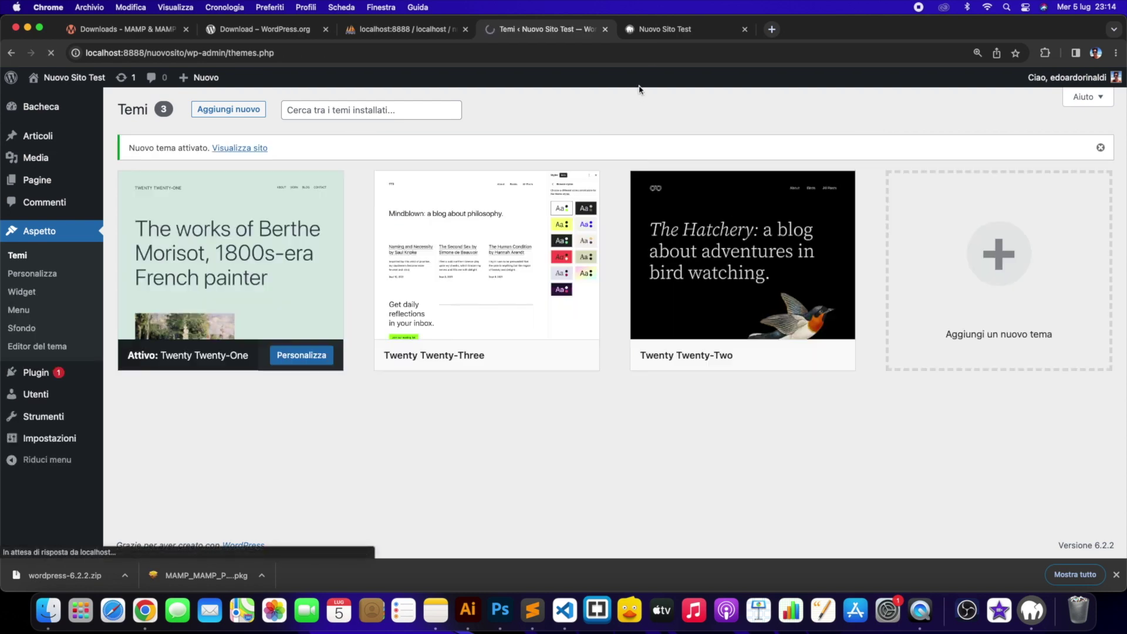
{"action": "left_click", "coordinate": [661, 30]}
{"action": "key", "text": "super+r"}
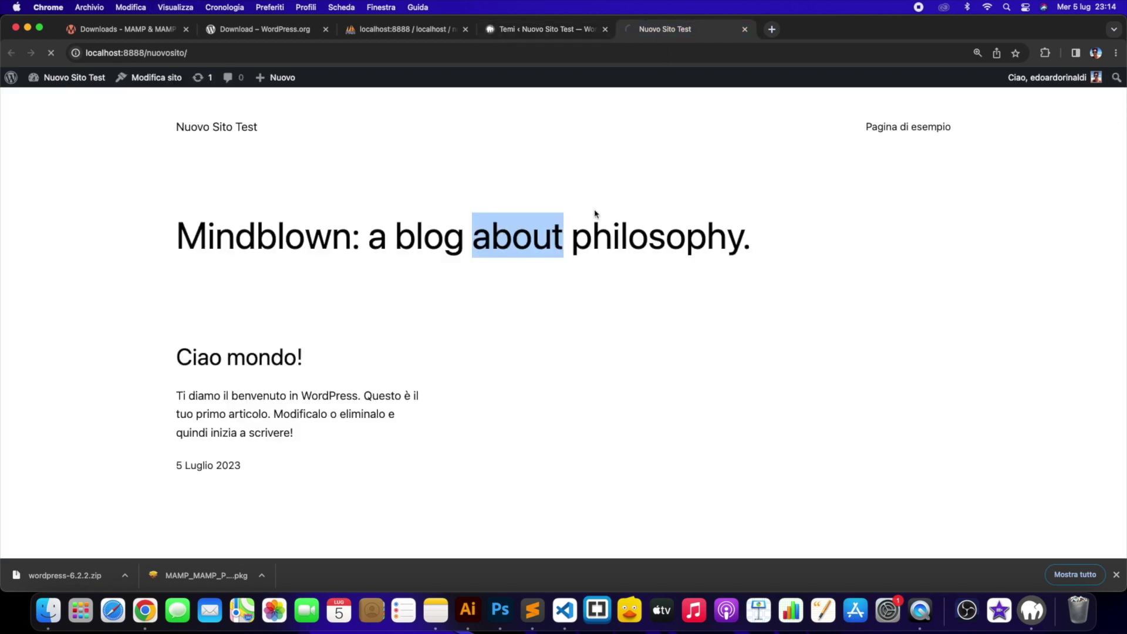
{"action": "left_click", "coordinate": [58, 608]}
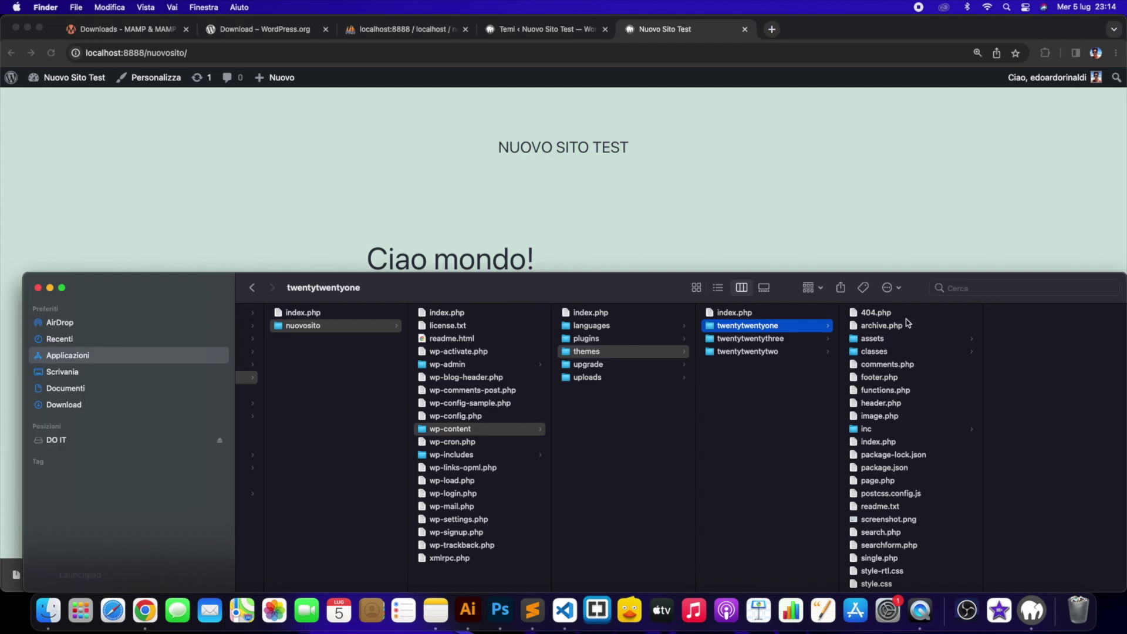
Step: Scroll through the theme folders and show the twentytwentyone theme's files
{"action": "scroll", "coordinate": [906, 545], "scroll_direction": "down", "scroll_amount": 2}
{"action": "scroll", "coordinate": [904, 543], "scroll_direction": "down", "scroll_amount": 1}
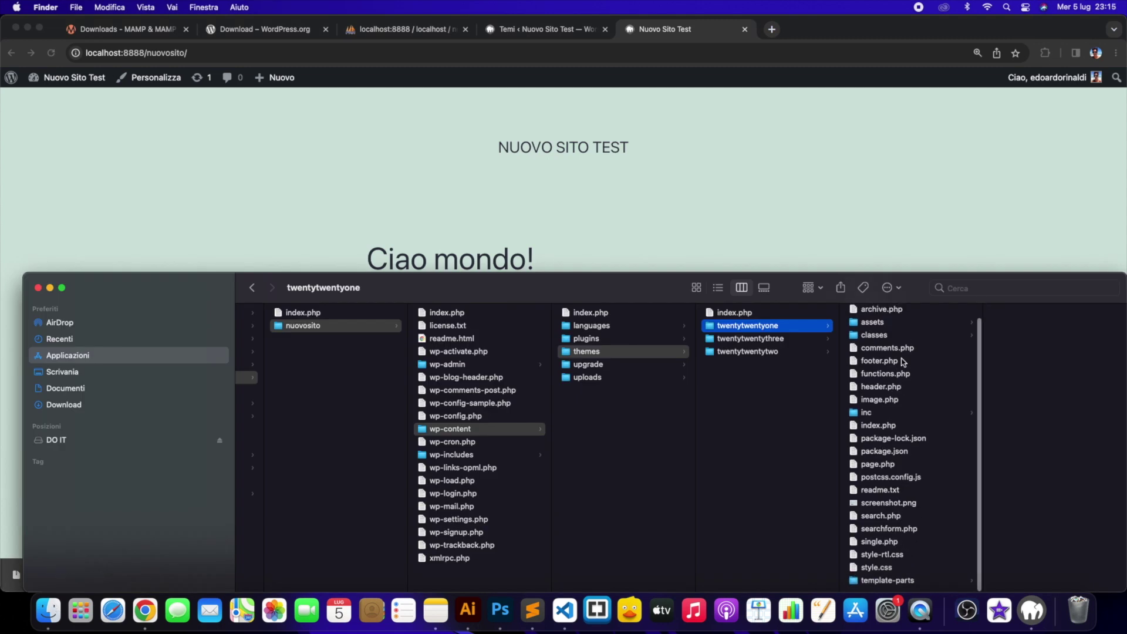
{"action": "scroll", "coordinate": [892, 508], "scroll_direction": "up", "scroll_amount": 1}
{"action": "scroll", "coordinate": [890, 499], "scroll_direction": "up", "scroll_amount": 2}
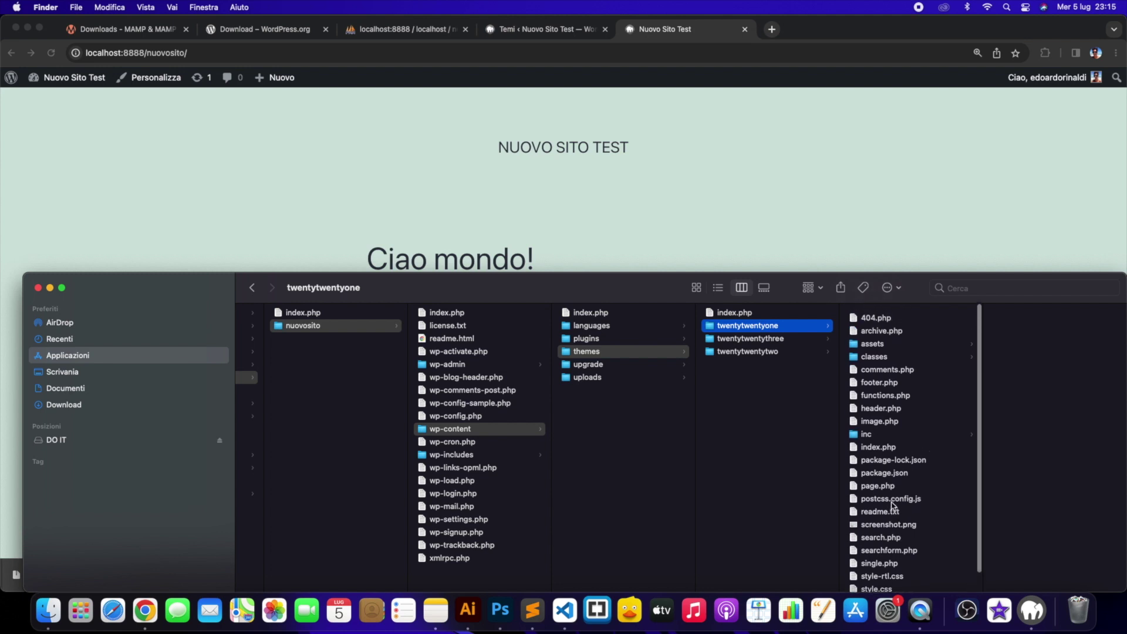
{"action": "left_click", "coordinate": [787, 351]}
{"action": "key", "text": "Up"}
{"action": "left_click", "coordinate": [783, 328]}
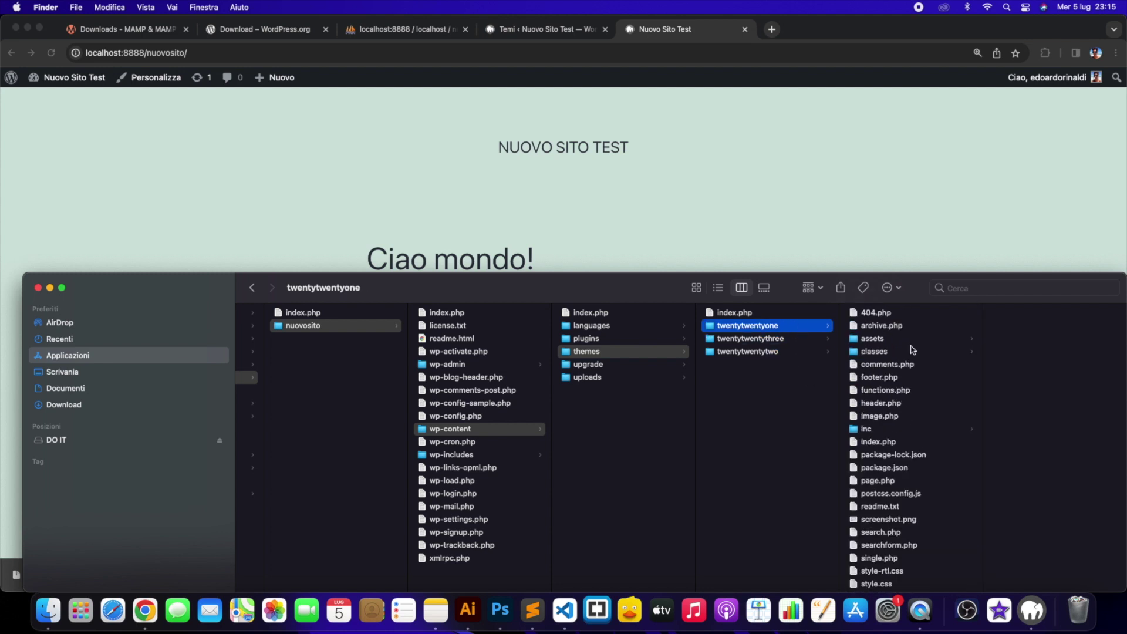
Step: Open index.php with Visual Studio Code and place the cursor below get_header()
{"action": "left_click", "coordinate": [886, 444]}
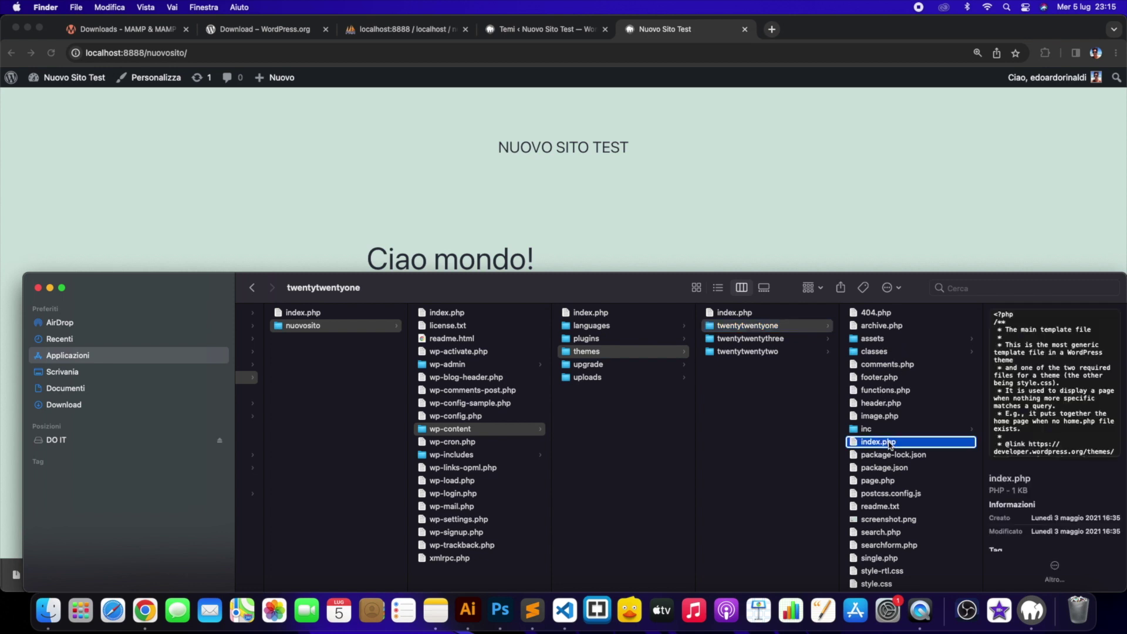
{"action": "right_click", "coordinate": [886, 444]}
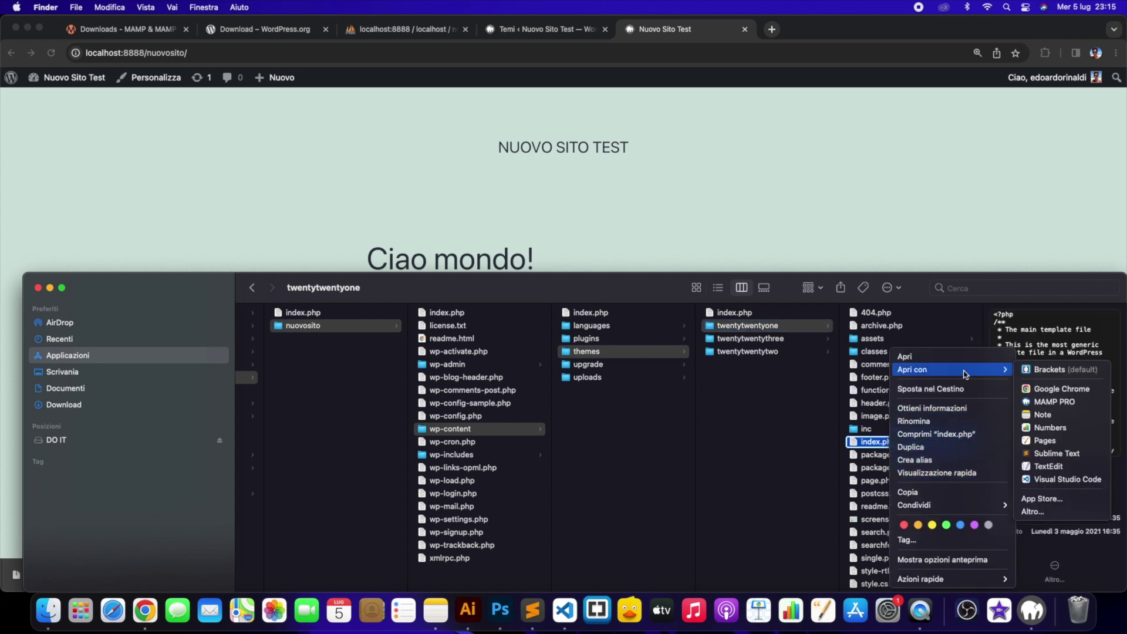
{"action": "mouse_move", "coordinate": [912, 368]}
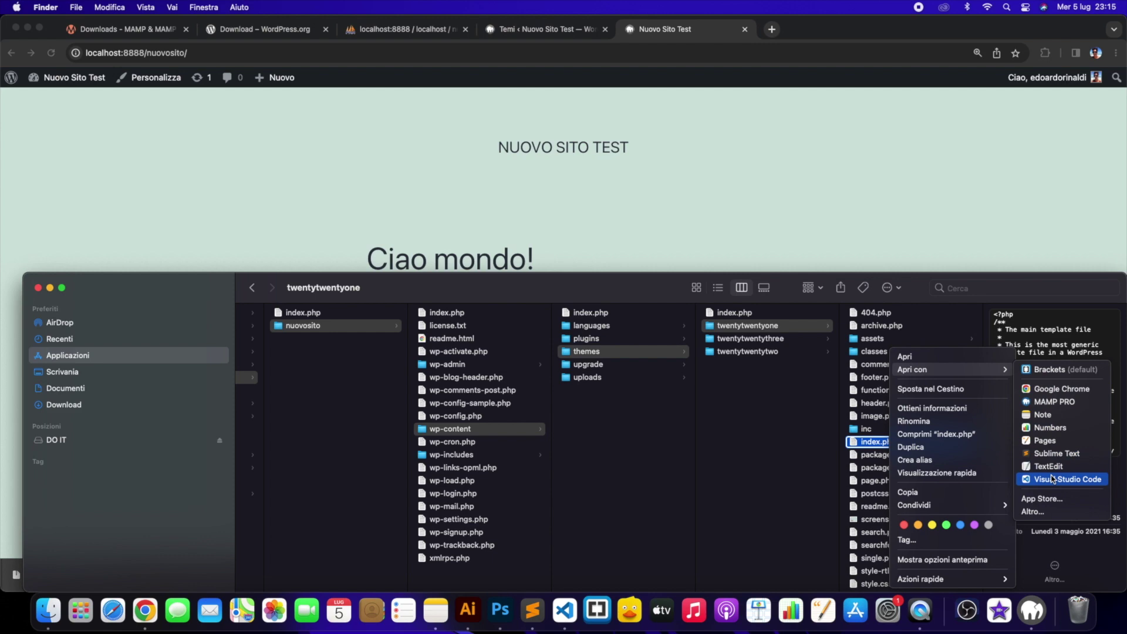
{"action": "left_click", "coordinate": [1054, 479]}
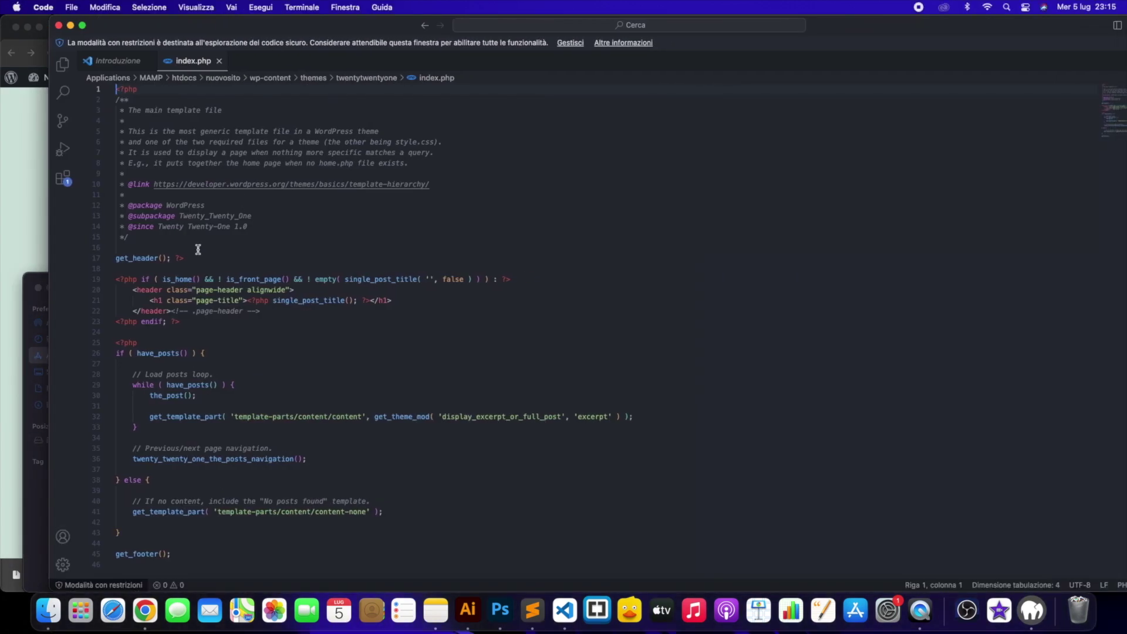
{"action": "left_click", "coordinate": [189, 265]}
Step: Insert a <style> block with body{ background-color:red; } below get_header() and save
{"action": "key", "text": "Return"}
{"action": "key", "text": "Return"}
{"action": "type", "text": "<?"}
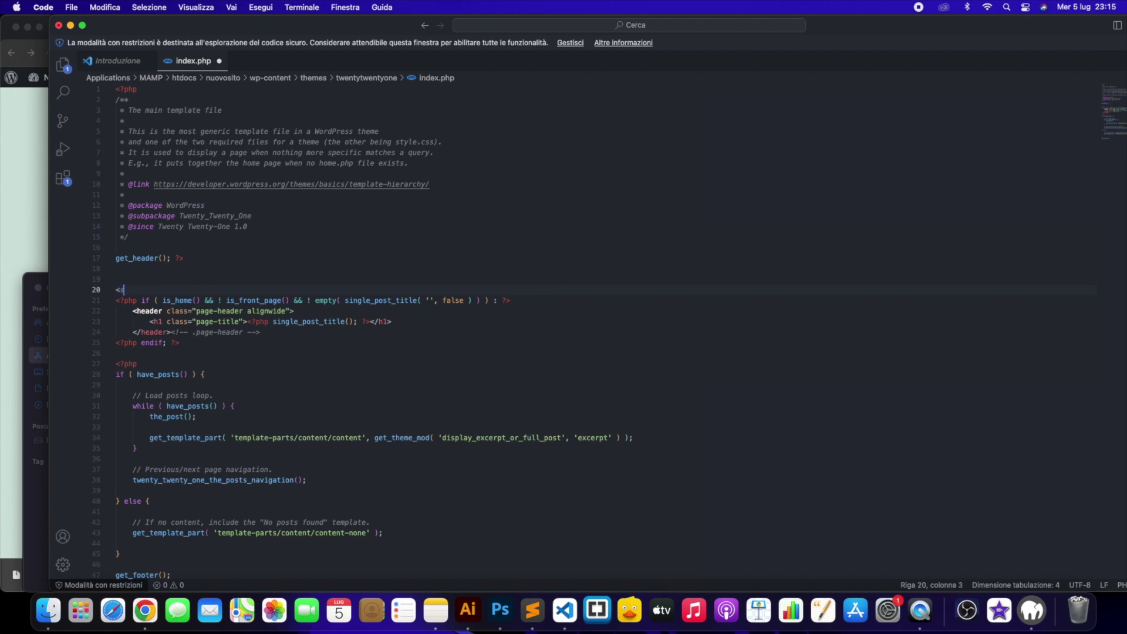
{"action": "type", "text": "tyle>"}
{"action": "key", "text": "Return"}
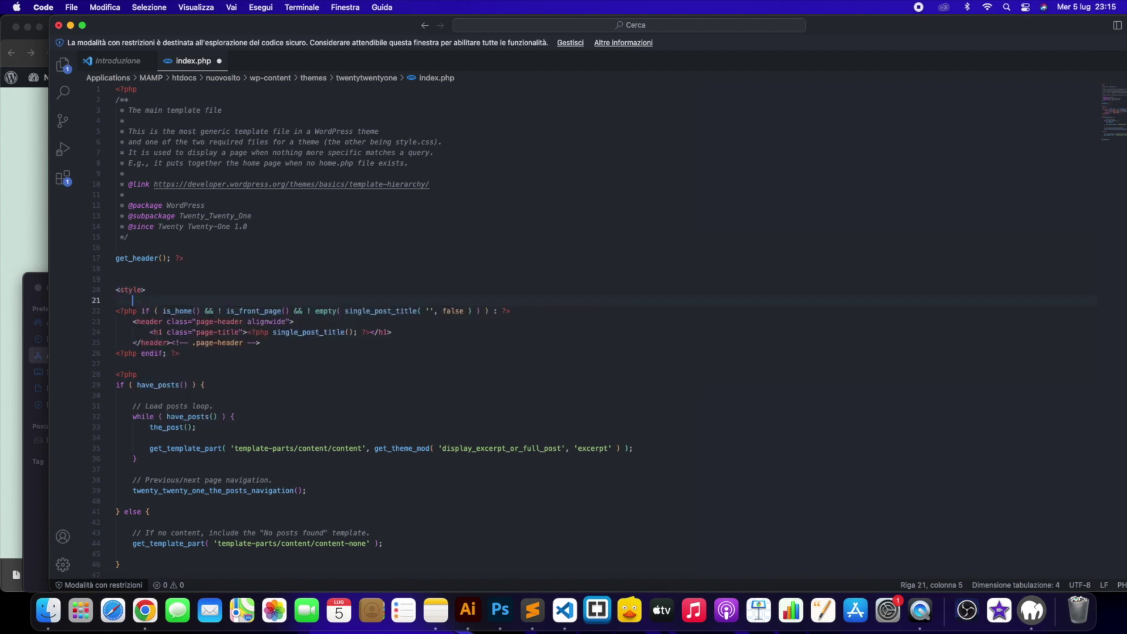
{"action": "key", "text": "Return"}
{"action": "type", "text": "</style>"}
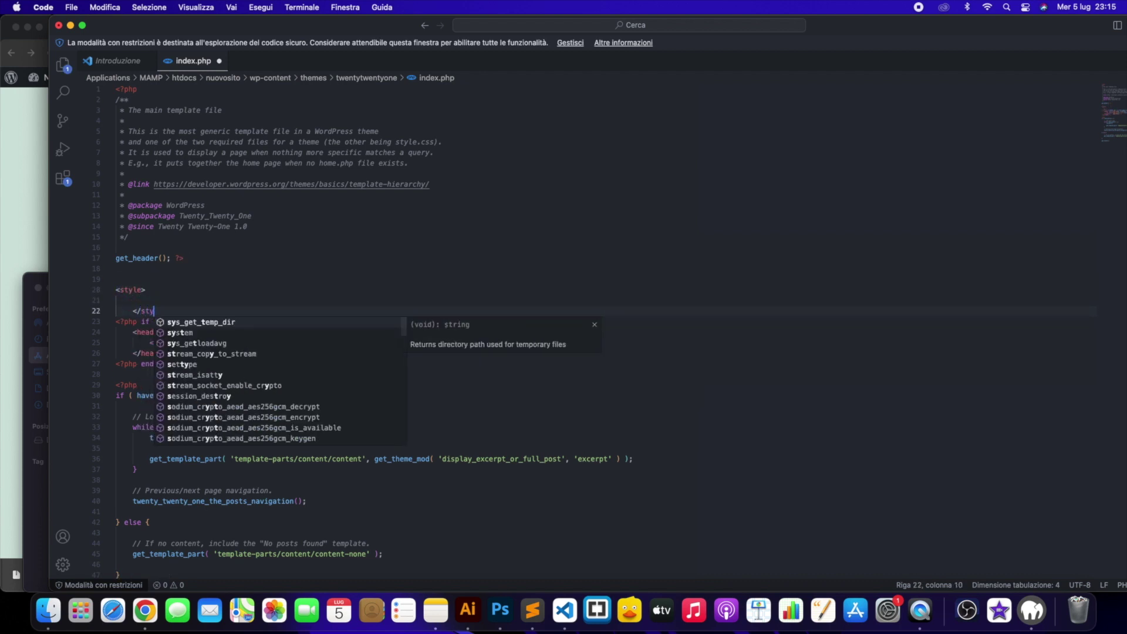
{"action": "left_click", "coordinate": [117, 300]}
{"action": "key", "text": "Down"}
{"action": "key", "text": "Down"}
{"action": "key", "text": "Return"}
{"action": "key", "text": "Return"}
{"action": "key", "text": "Up"}
{"action": "key", "text": "Up"}
{"action": "key", "text": "Up"}
{"action": "key", "text": "shift+Right"}
{"action": "key", "text": "shift+Right"}
{"action": "key", "text": "shift+Right"}
{"action": "key", "text": "BackSpace"}
{"action": "key", "text": "Up"}
{"action": "type", "text": "body{ backgroun"}
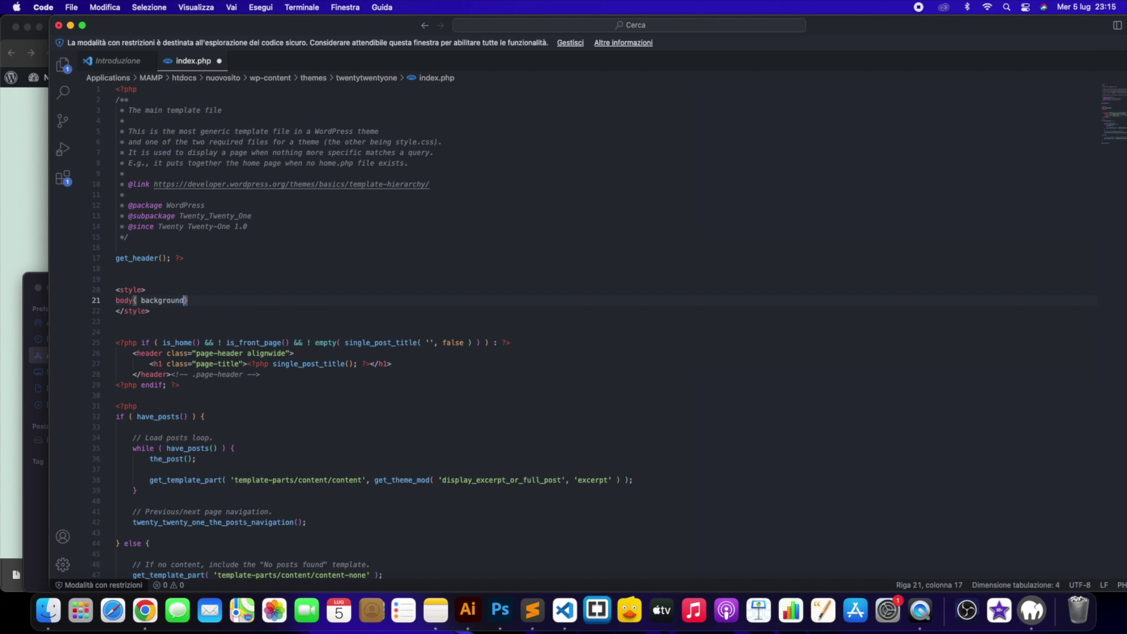
{"action": "type", "text": "d-color"}
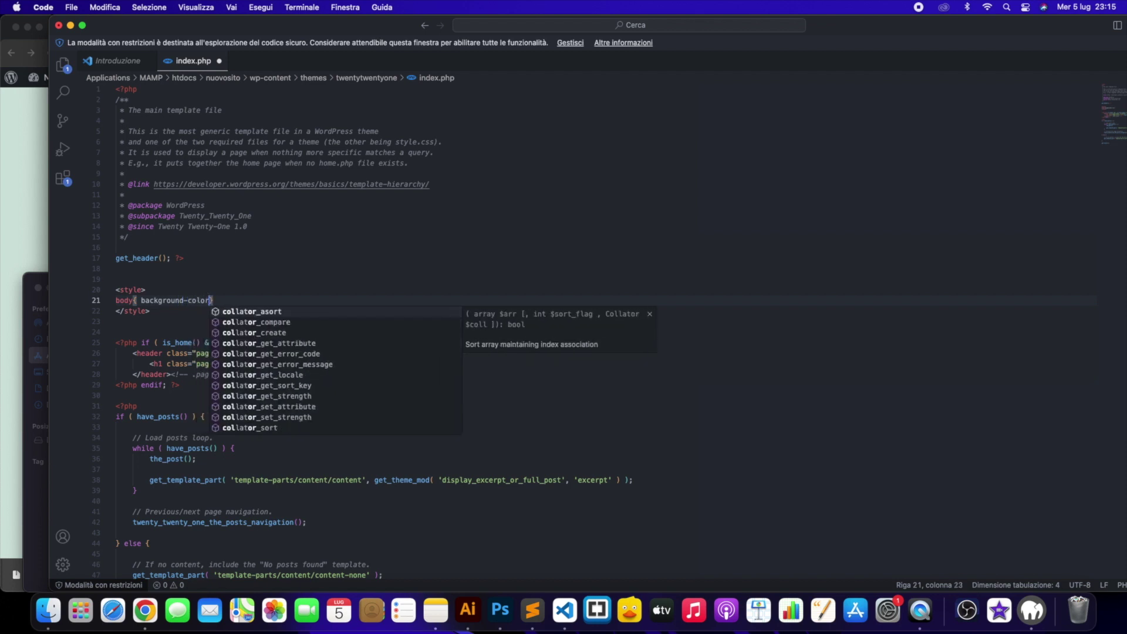
{"action": "type", "text": ":red"}
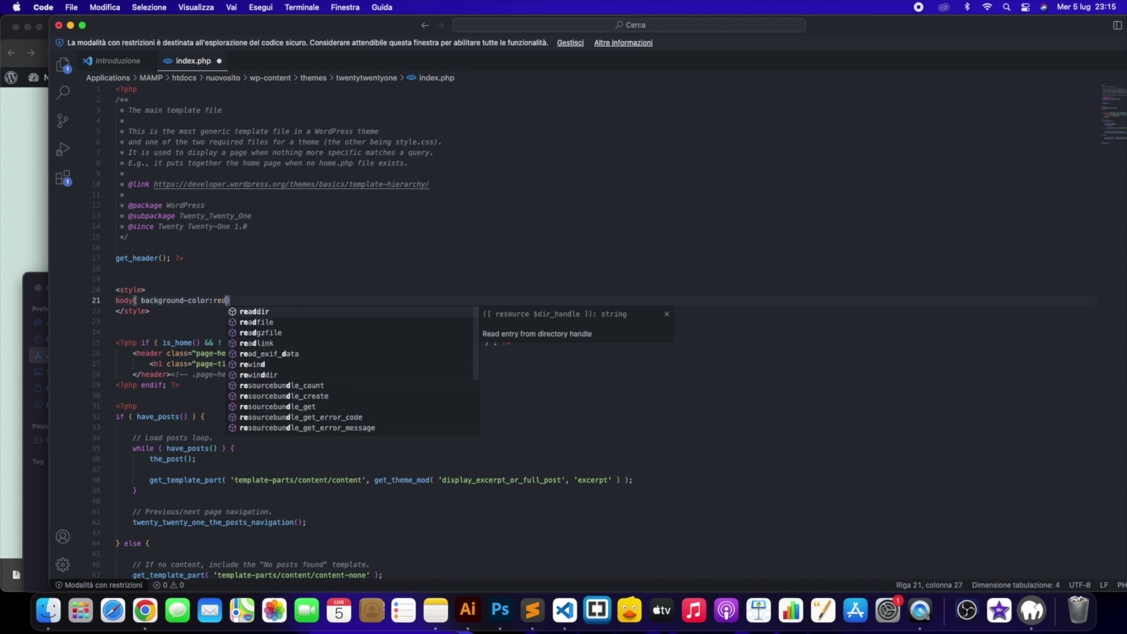
{"action": "type", "text": ";"}
{"action": "key", "text": "super+s"}
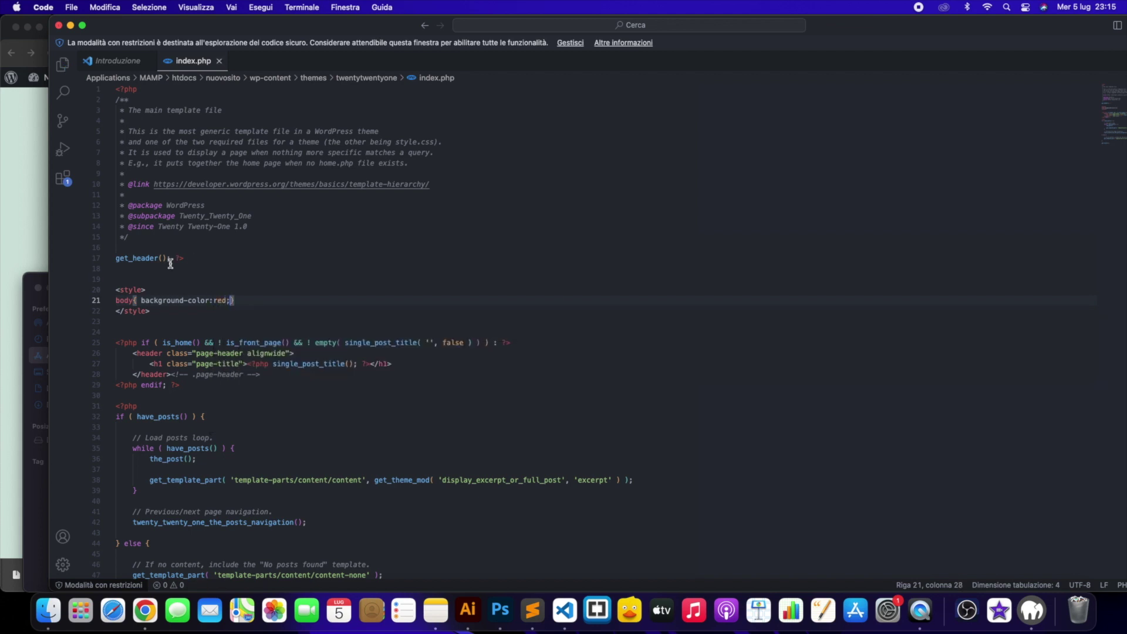
Step: Indent the body rule, add !important after red, save, and reload the site in Chrome
{"action": "left_click", "coordinate": [113, 301]}
{"action": "key", "text": "Tab"}
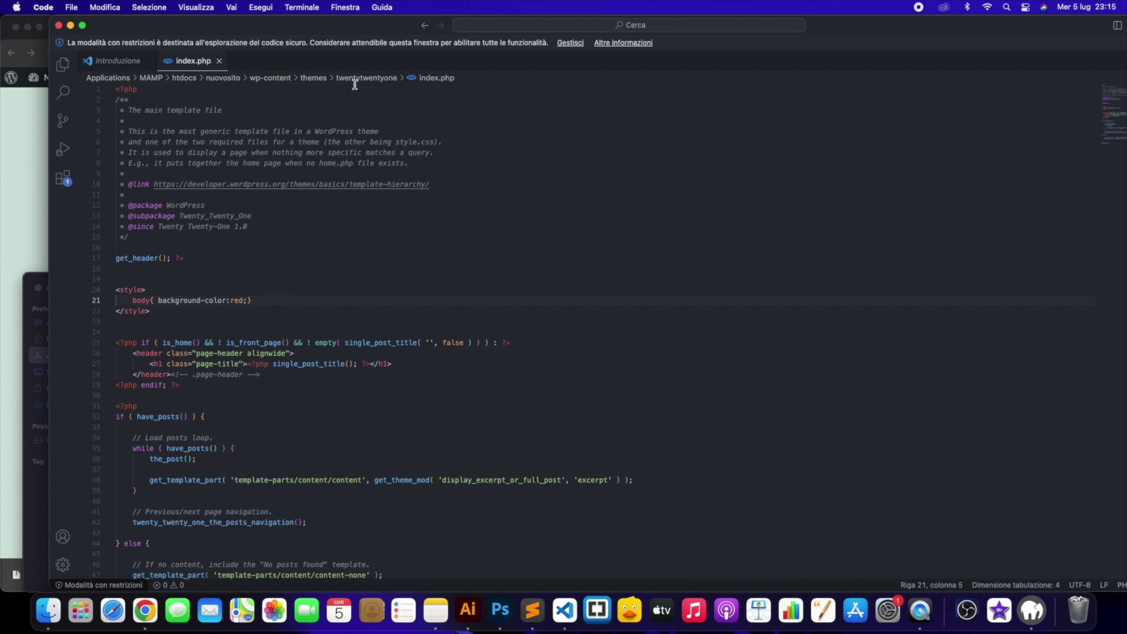
{"action": "left_click", "coordinate": [244, 300]}
{"action": "type", "text": "!"}
{"action": "type", "text": "important"}
{"action": "key", "text": "super+s"}
{"action": "left_click", "coordinate": [33, 115]}
{"action": "key", "text": "super+r"}
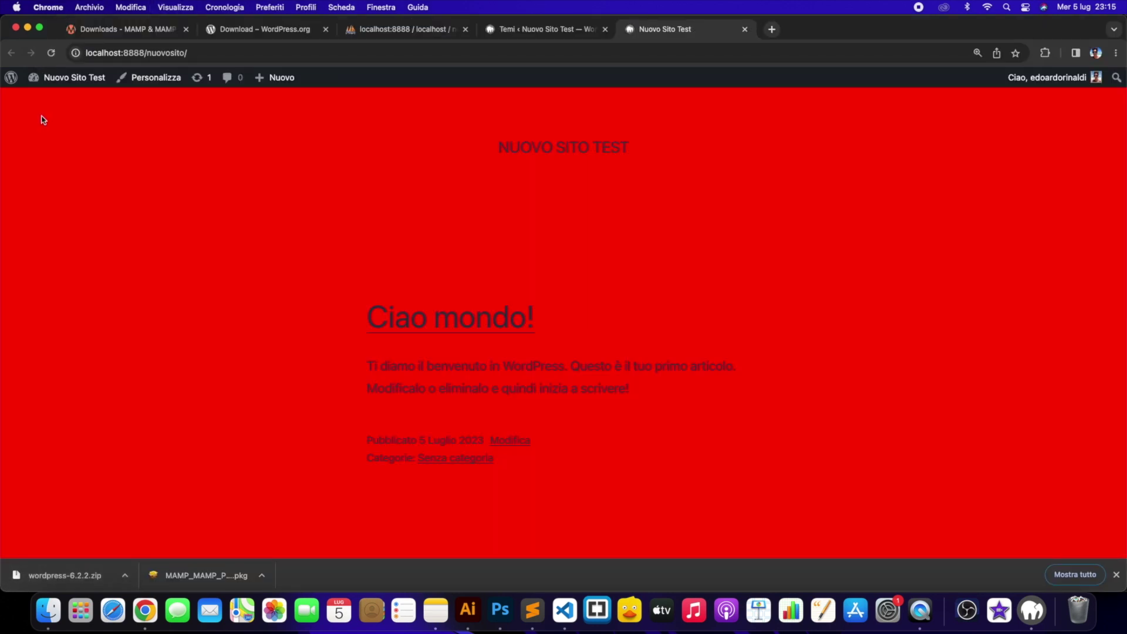
Step: Scroll the red front page, then move the twentytwentyone Finder window left and enlarge it
{"action": "scroll", "coordinate": [176, 144], "scroll_direction": "down", "scroll_amount": 10}
{"action": "scroll", "coordinate": [176, 144], "scroll_direction": "up", "scroll_amount": 1}
{"action": "scroll", "coordinate": [176, 144], "scroll_direction": "up", "scroll_amount": 10}
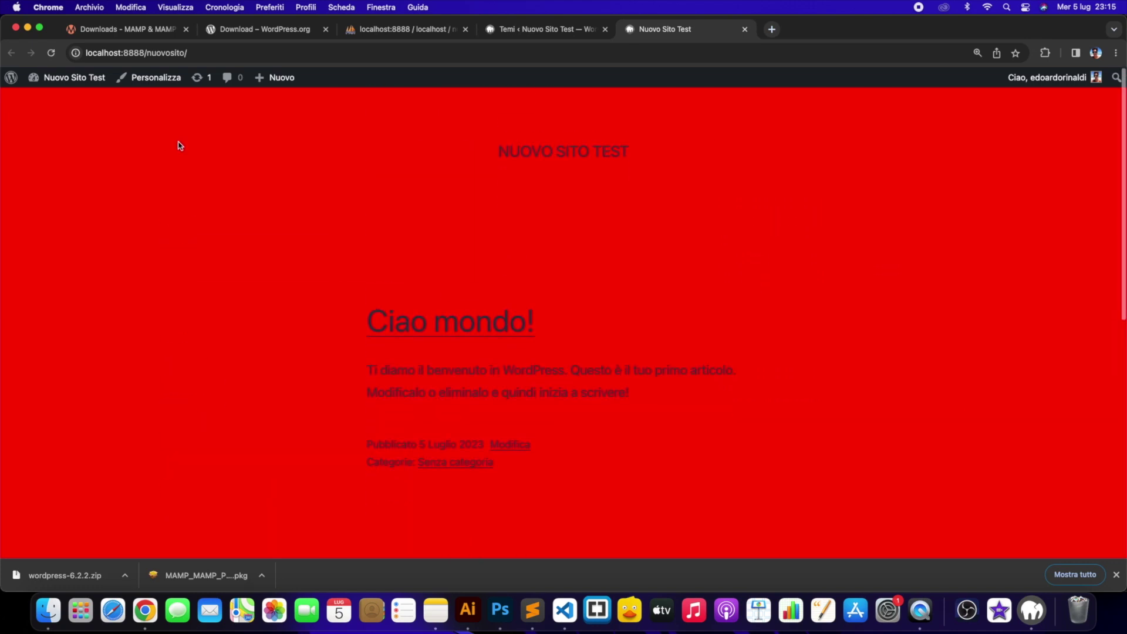
{"action": "left_click", "coordinate": [47, 613]}
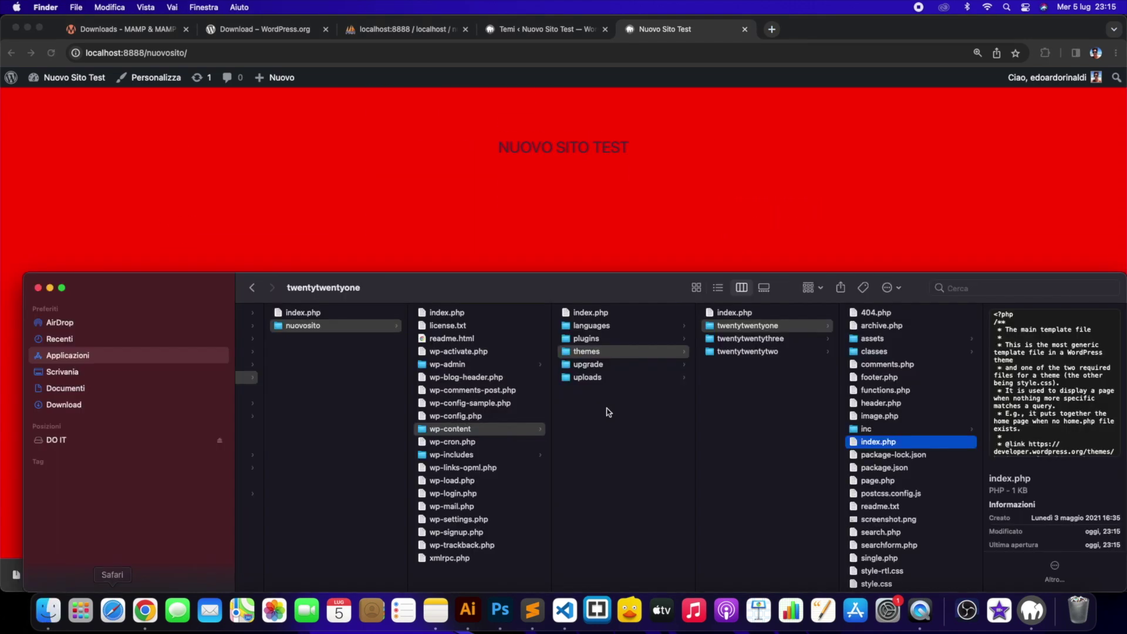
{"action": "left_click_drag", "start_coordinate": [651, 294], "coordinate": [629, 294]}
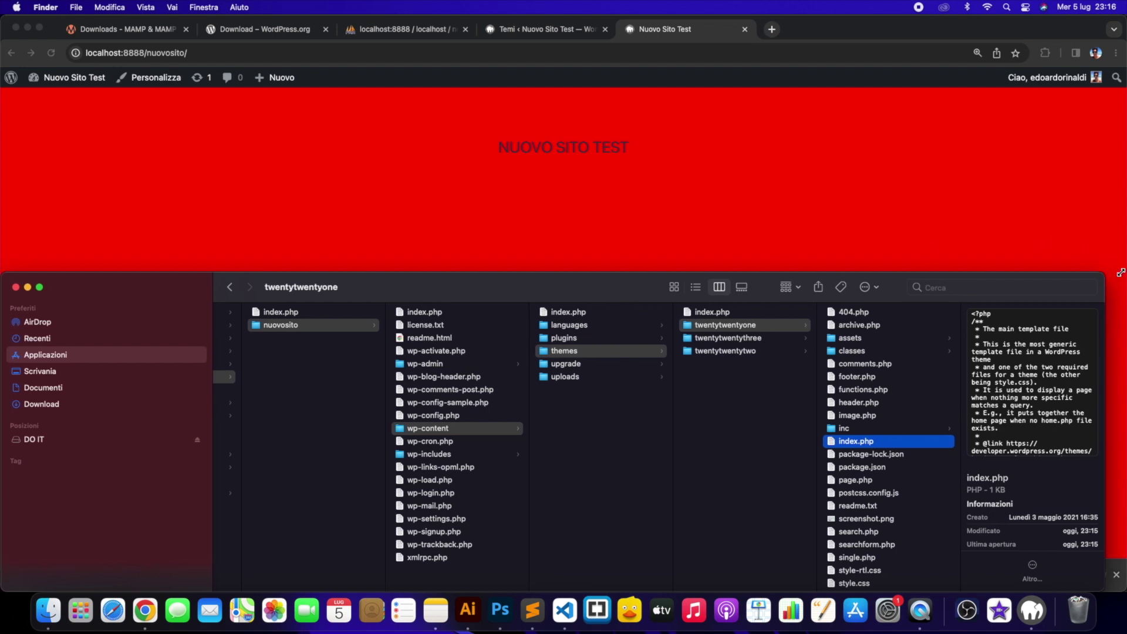
{"action": "left_click_drag", "start_coordinate": [1104, 274], "coordinate": [1124, 263]}
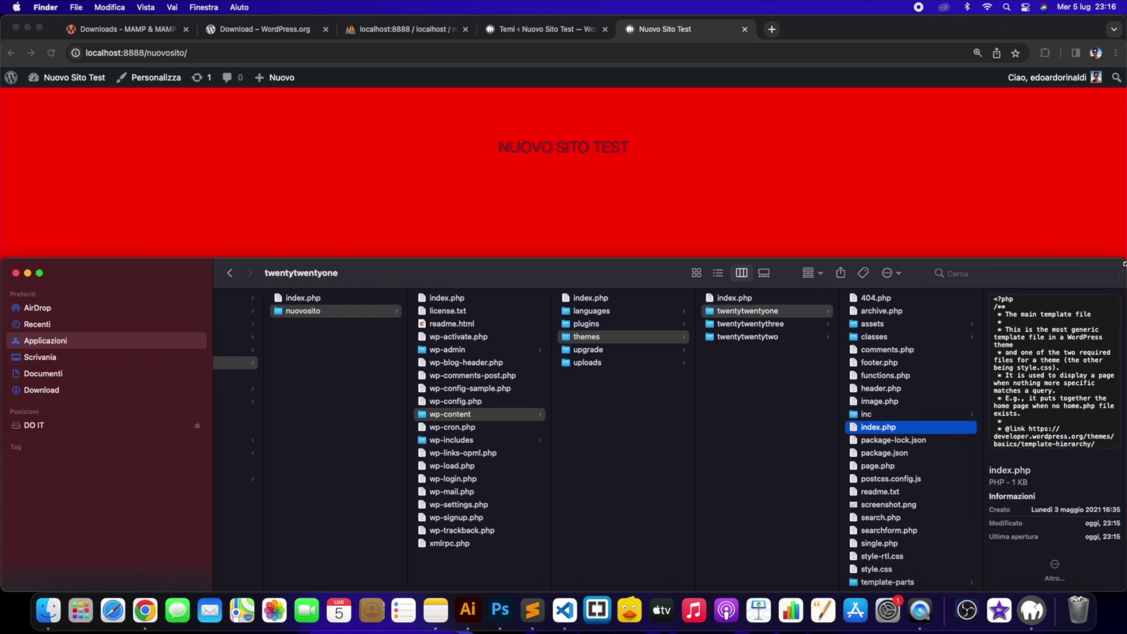